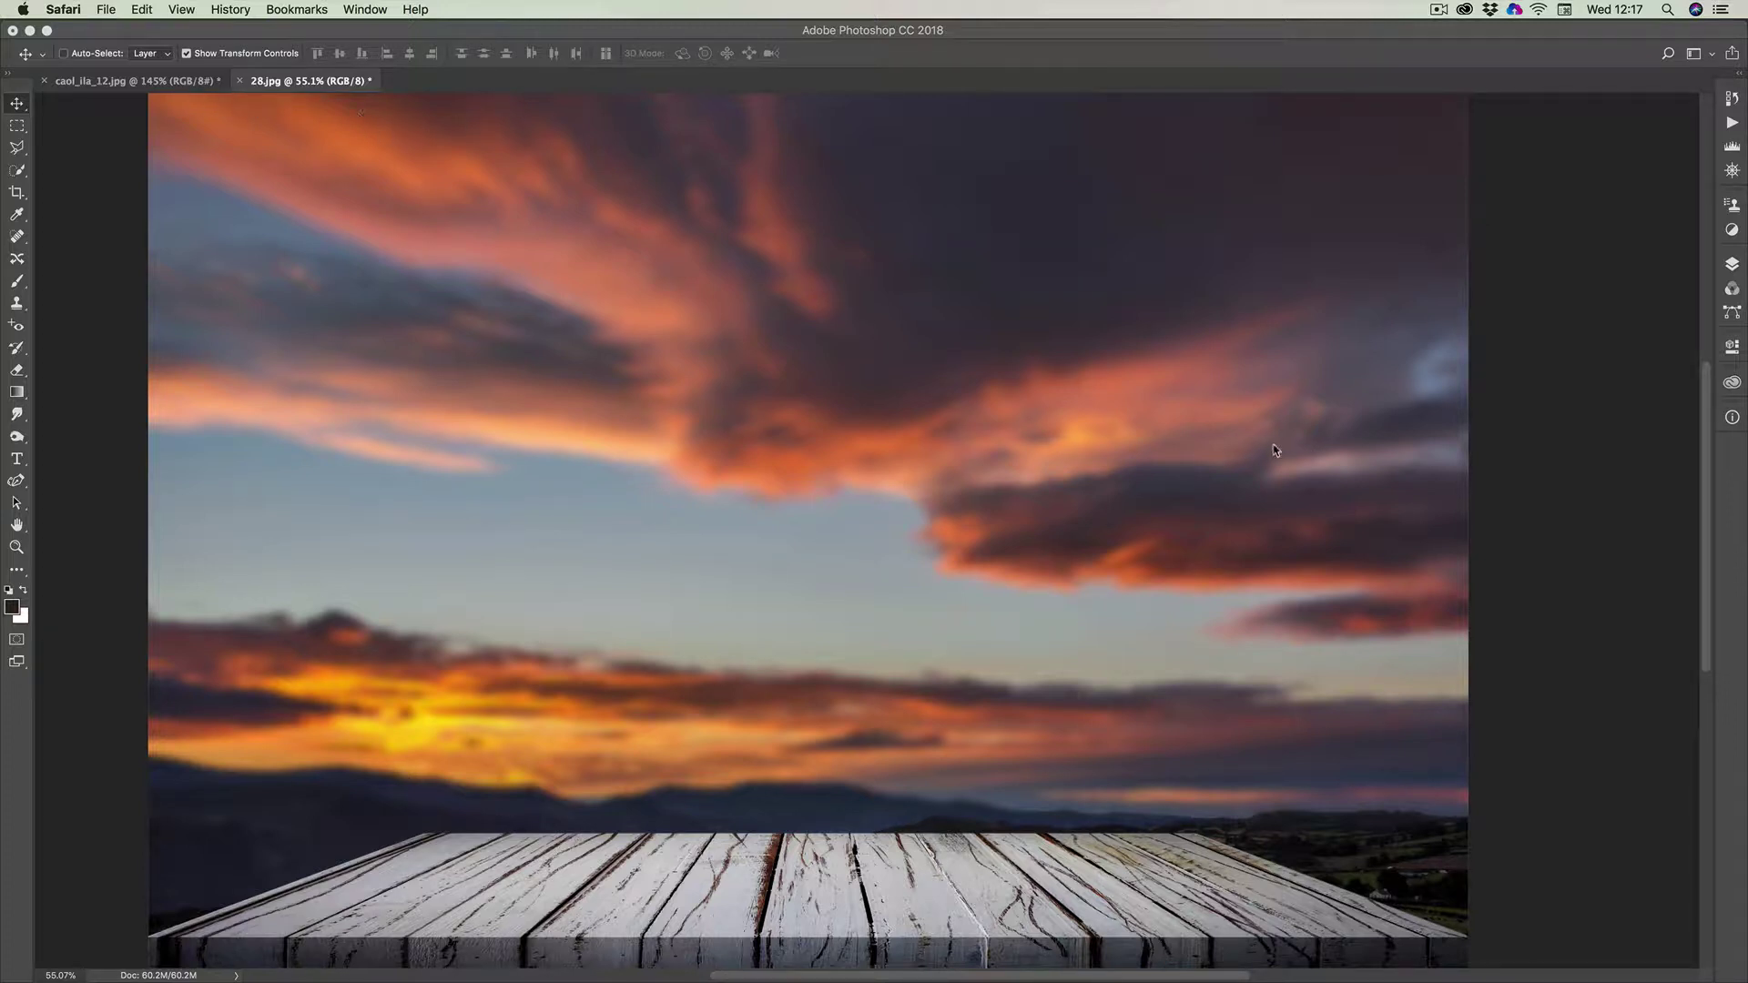
Select the whisky bottle in caol_ila_12.jpg automatically with Select Subject
{"action": "left_click", "coordinate": [125, 87]}
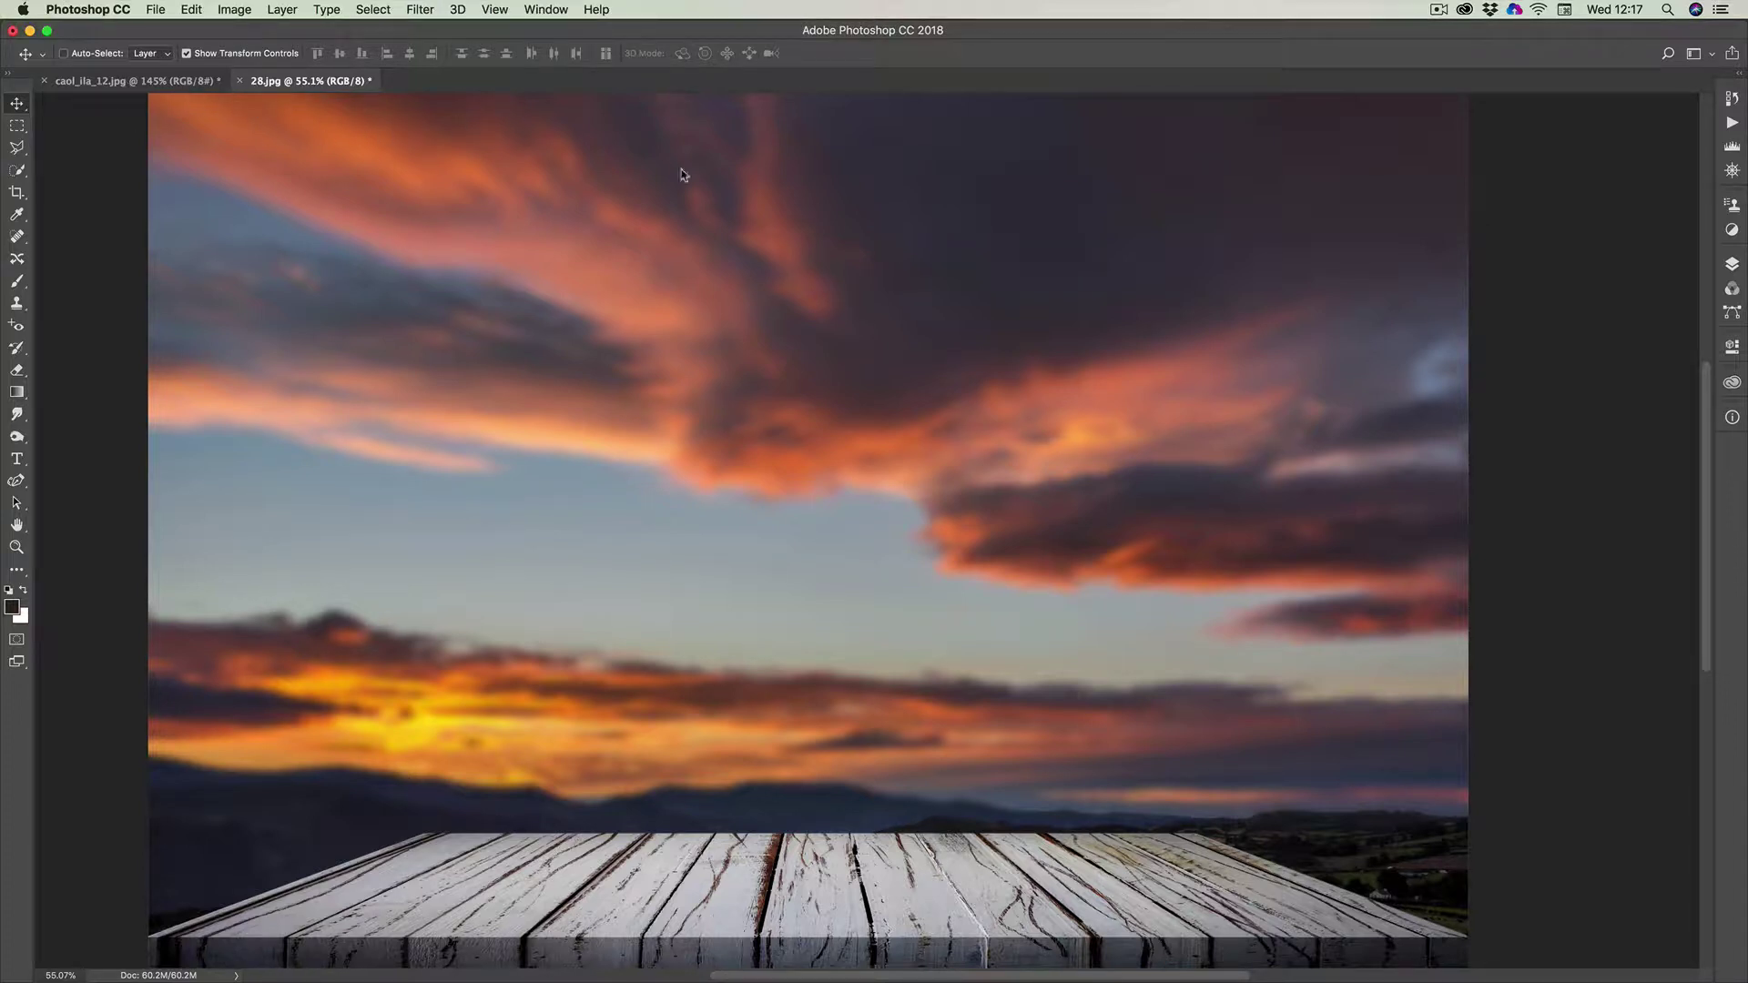
{"action": "left_click", "coordinate": [168, 87]}
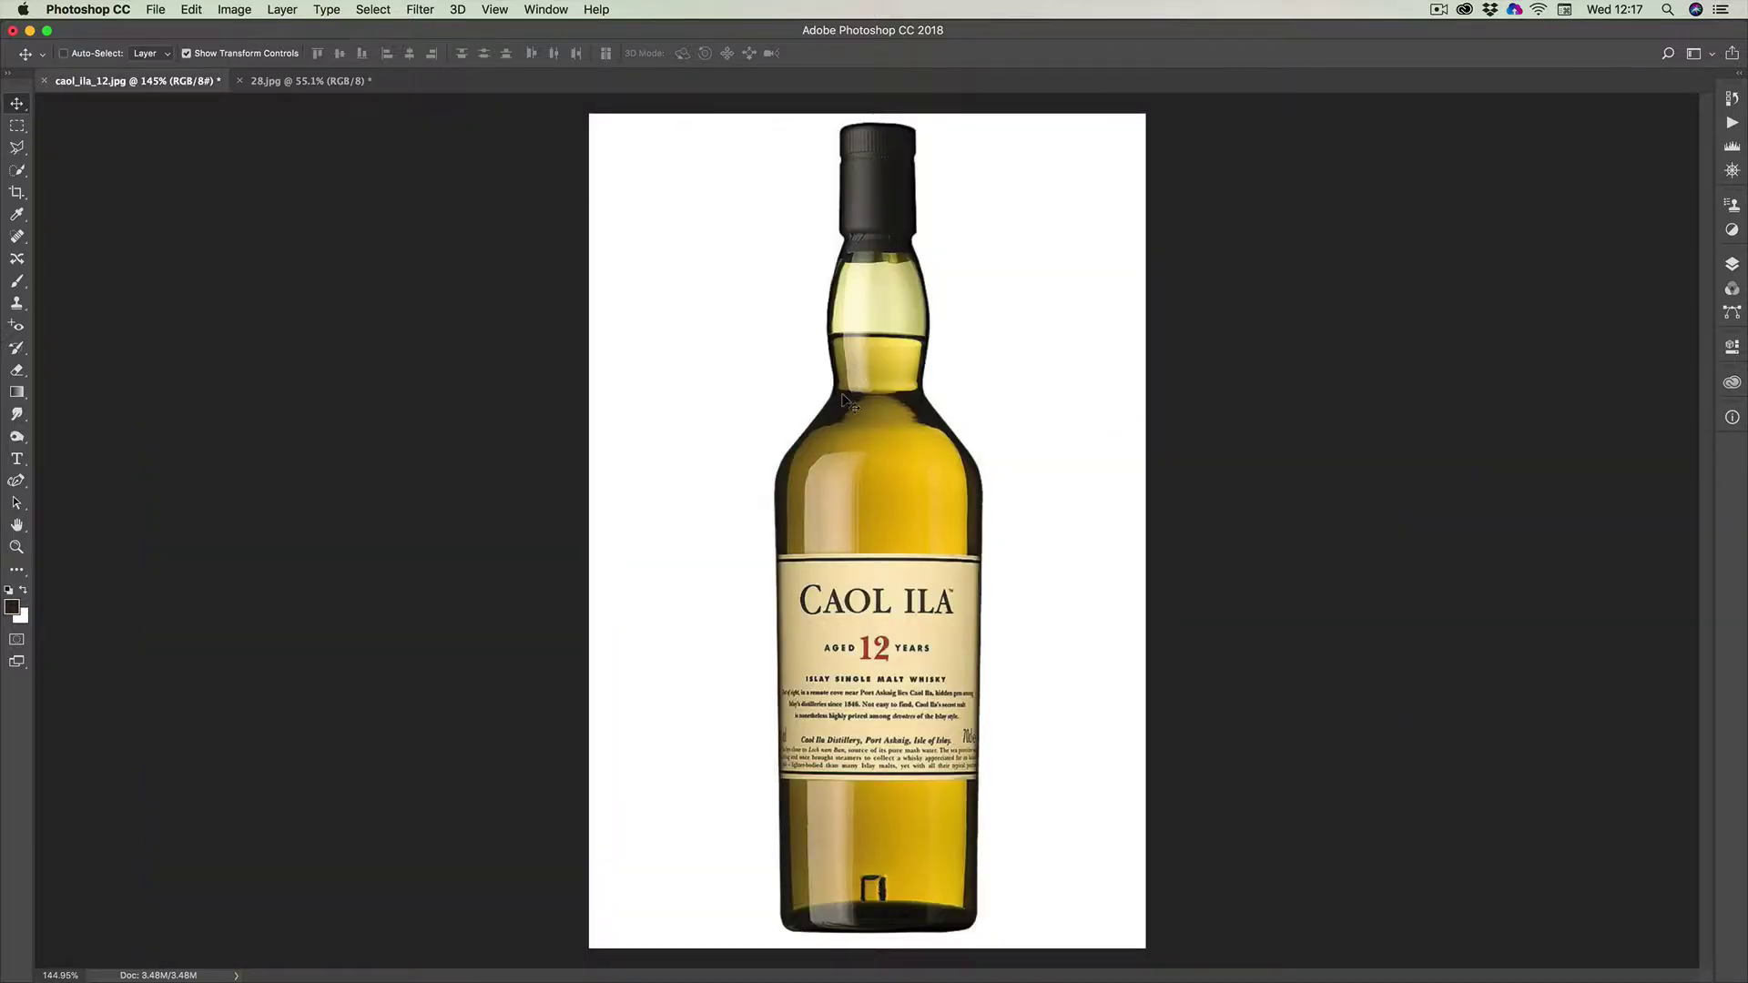
{"action": "left_click_drag", "start_coordinate": [832, 469], "coordinate": [774, 218]}
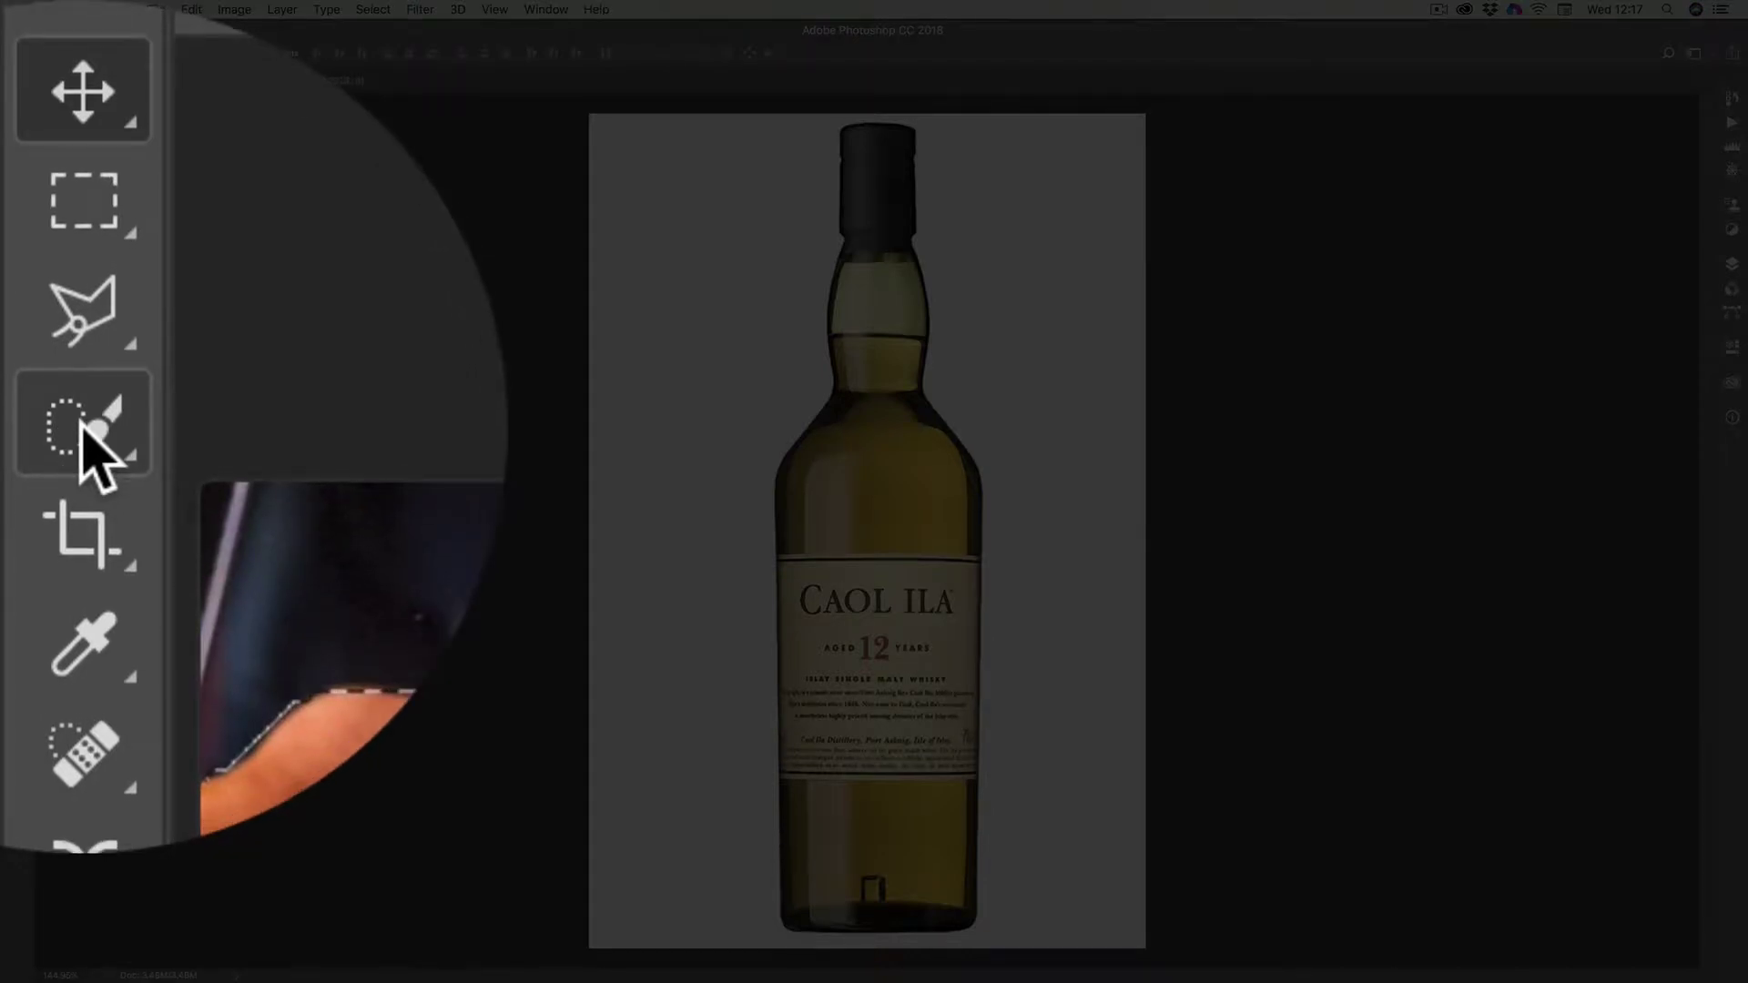
{"action": "left_click", "coordinate": [16, 171]}
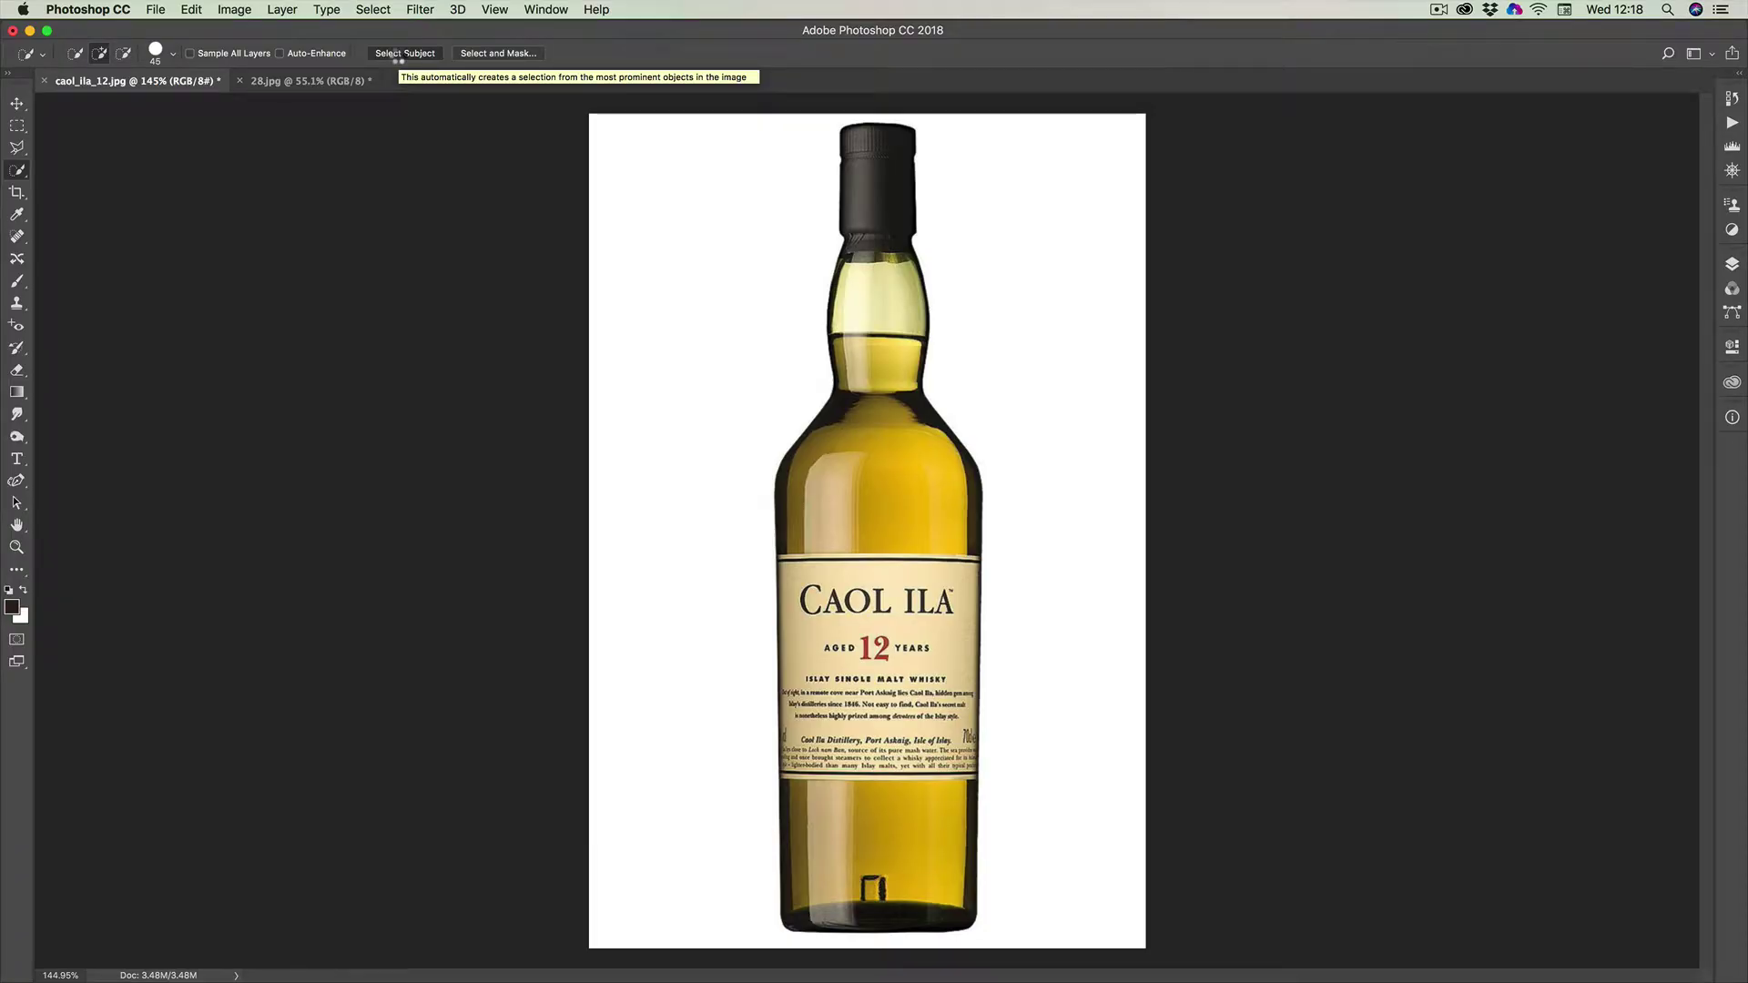
{"action": "left_click", "coordinate": [397, 55]}
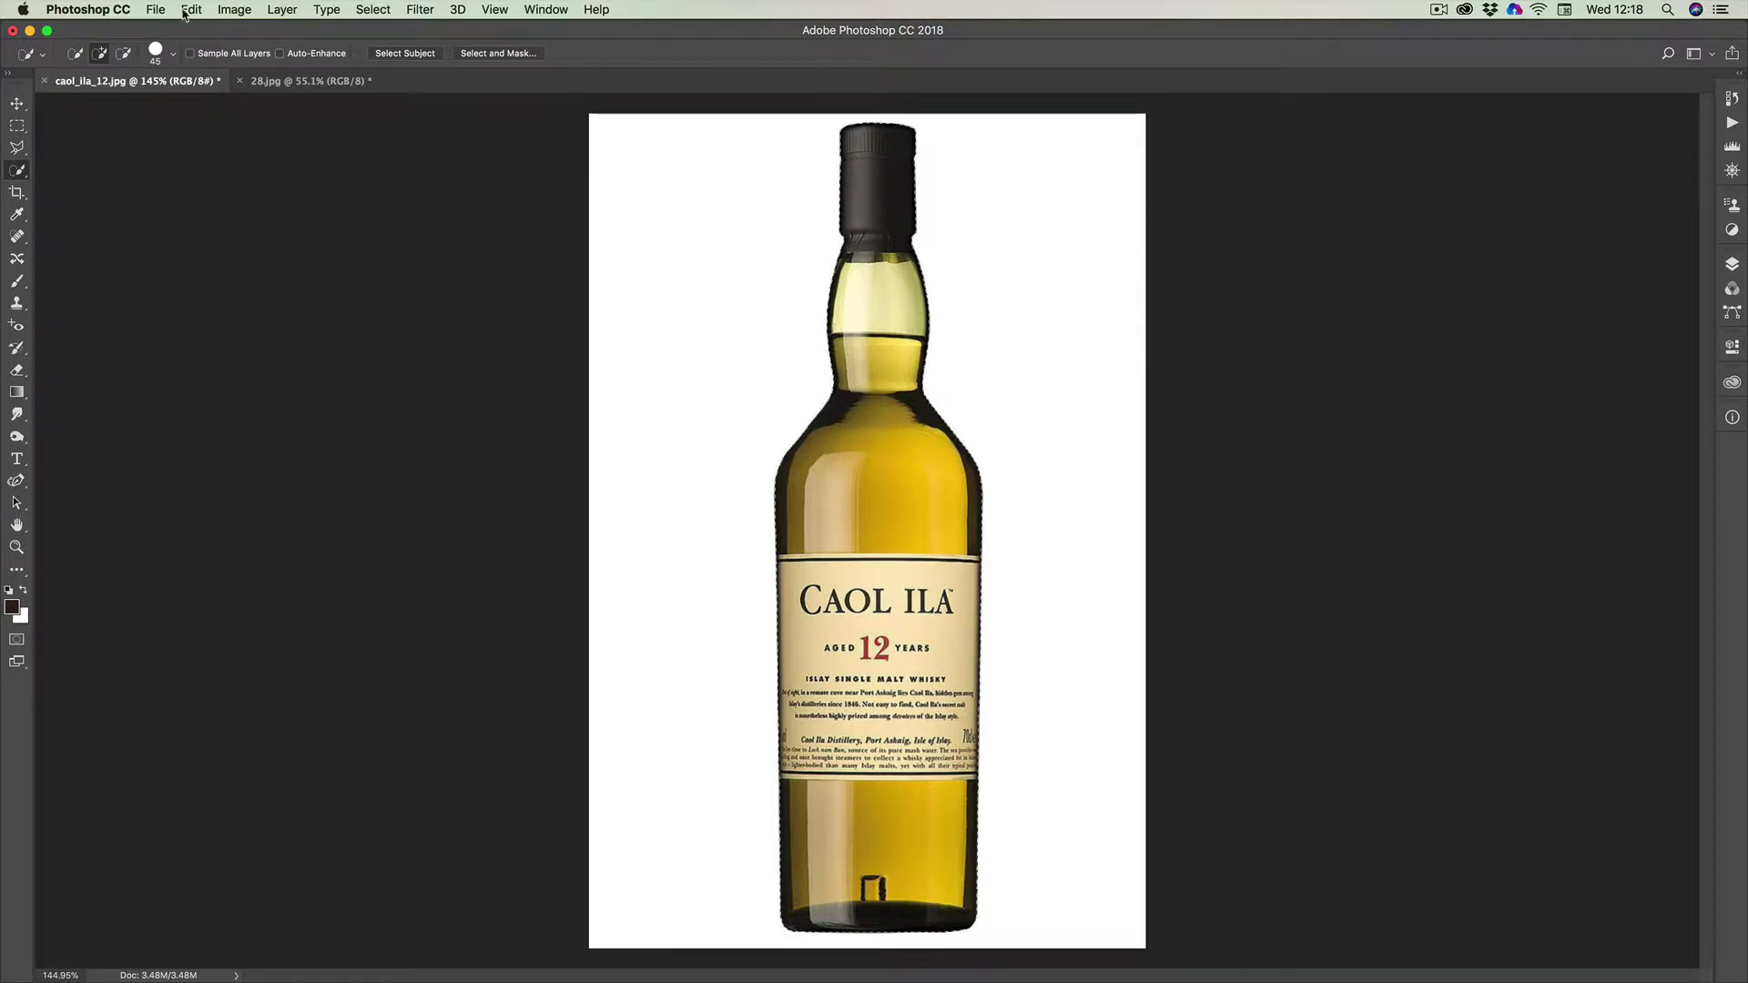
Copy the selected bottle and paste it into the 28.jpg sunset image
{"action": "left_click", "coordinate": [190, 11]}
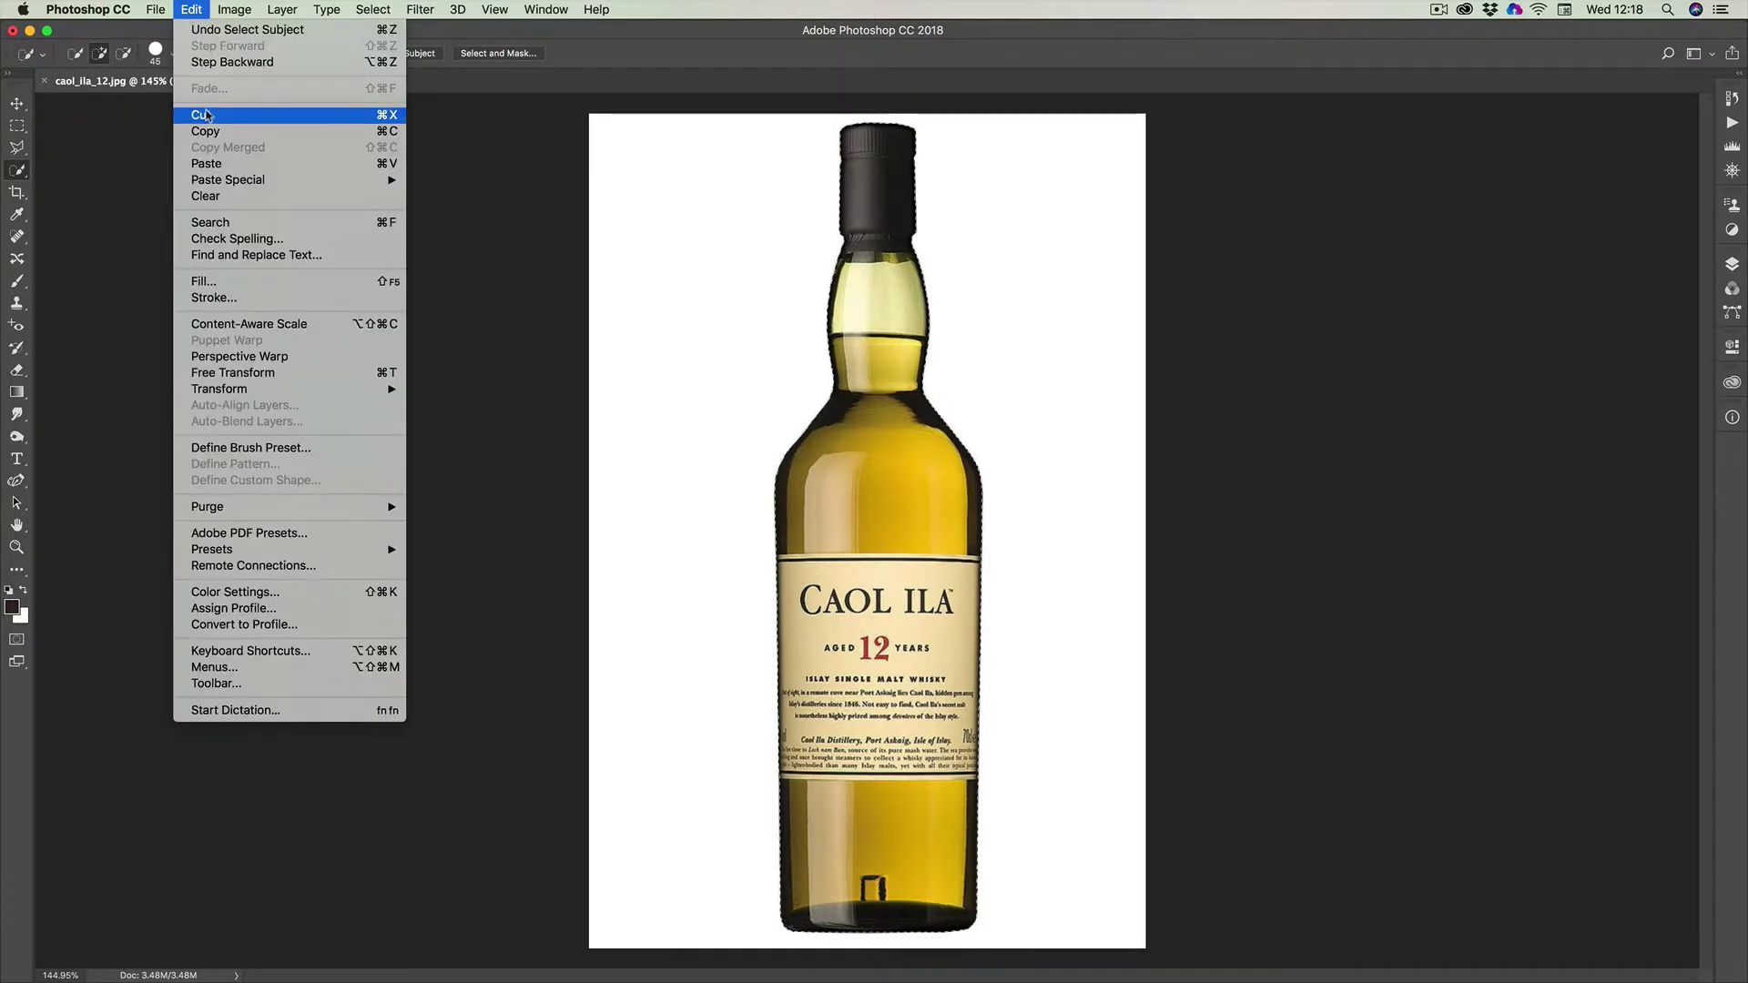
{"action": "left_click", "coordinate": [218, 131]}
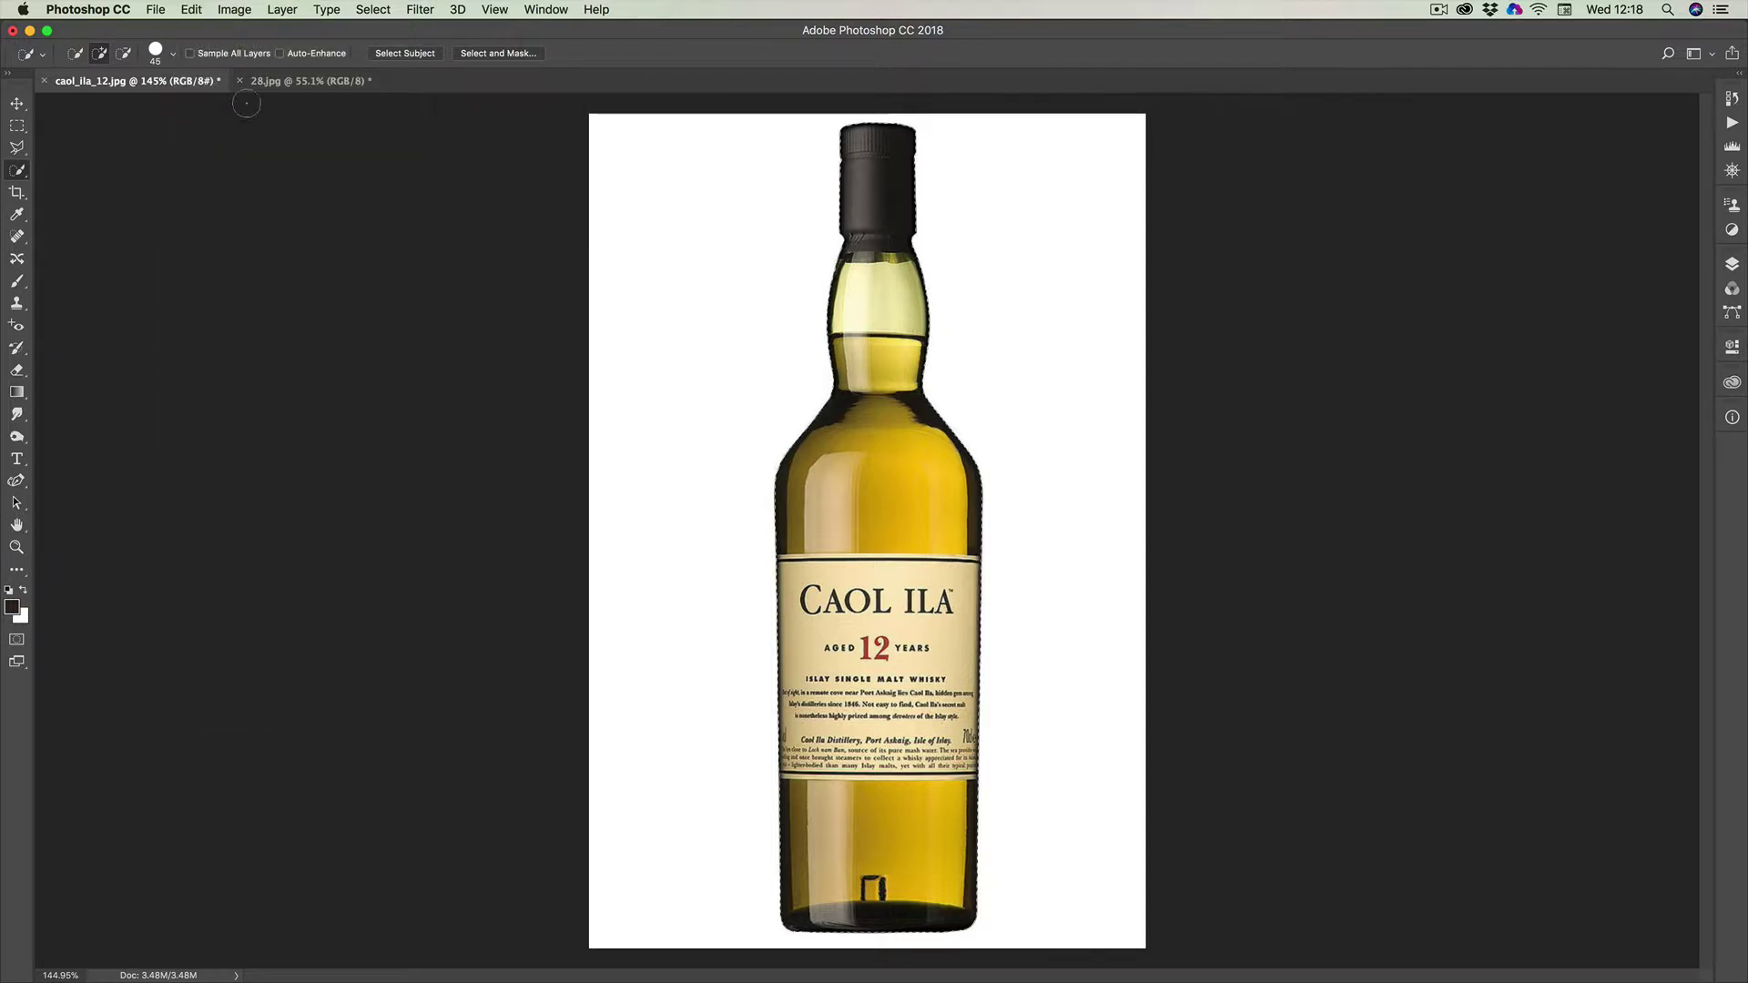
{"action": "left_click", "coordinate": [307, 81]}
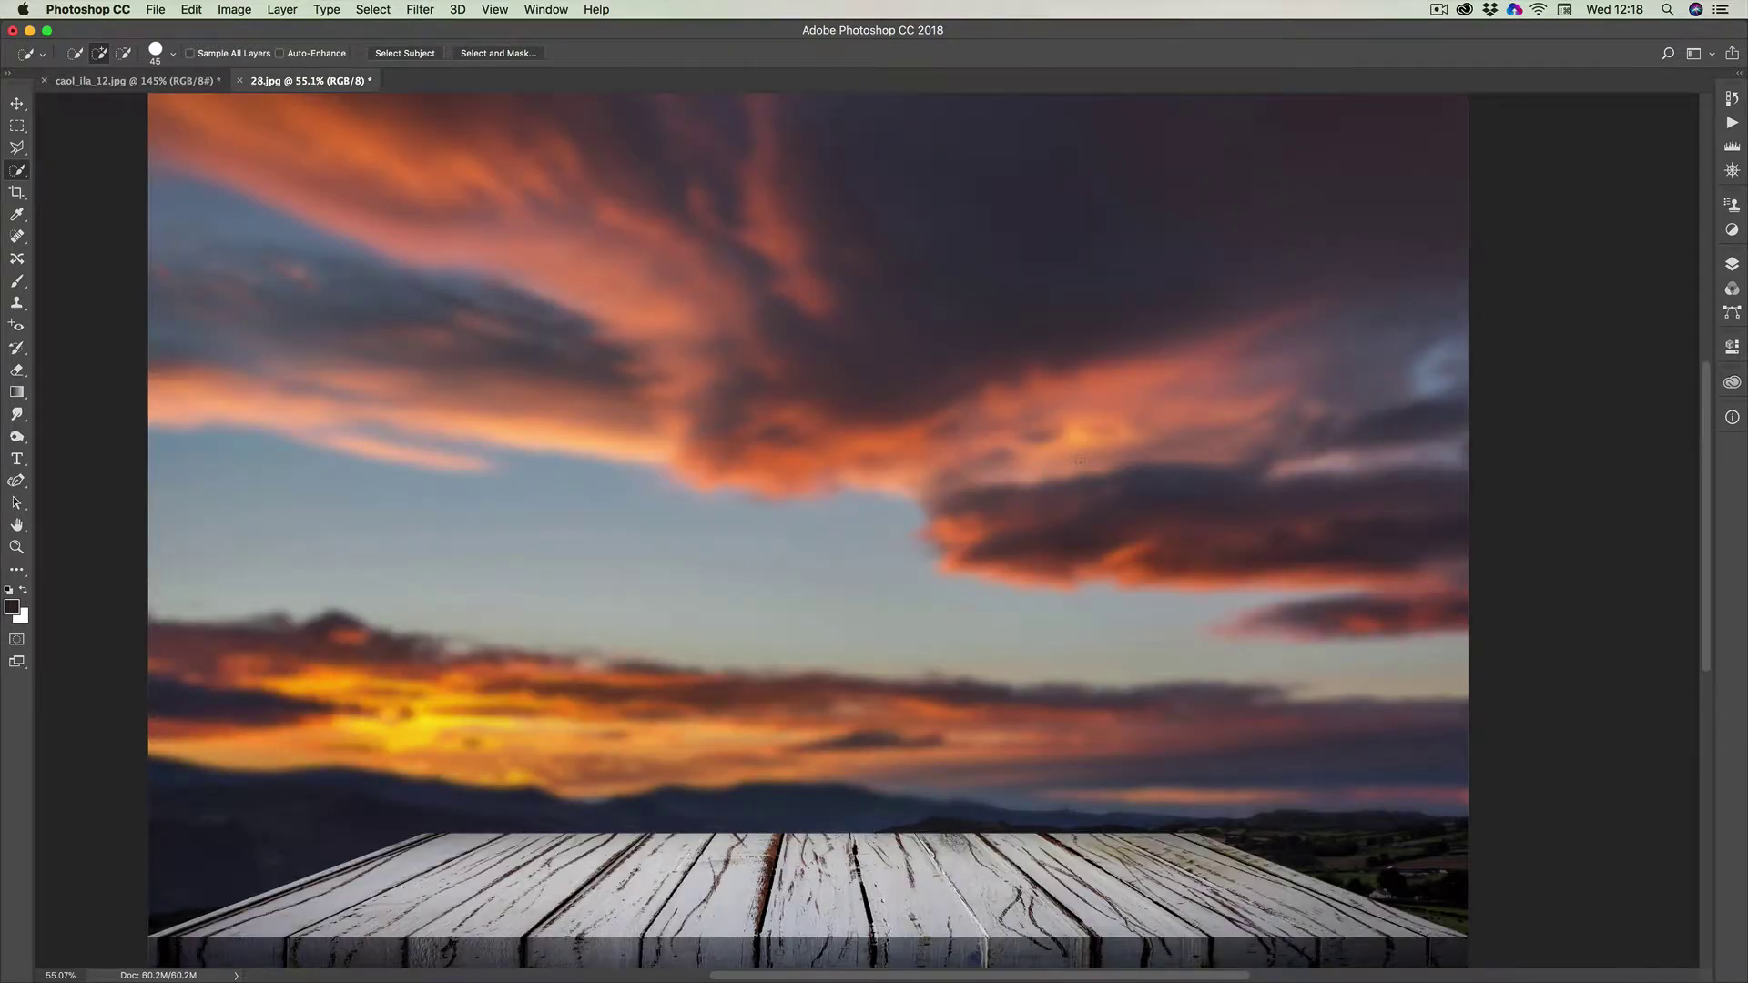
{"action": "left_click", "coordinate": [188, 10]}
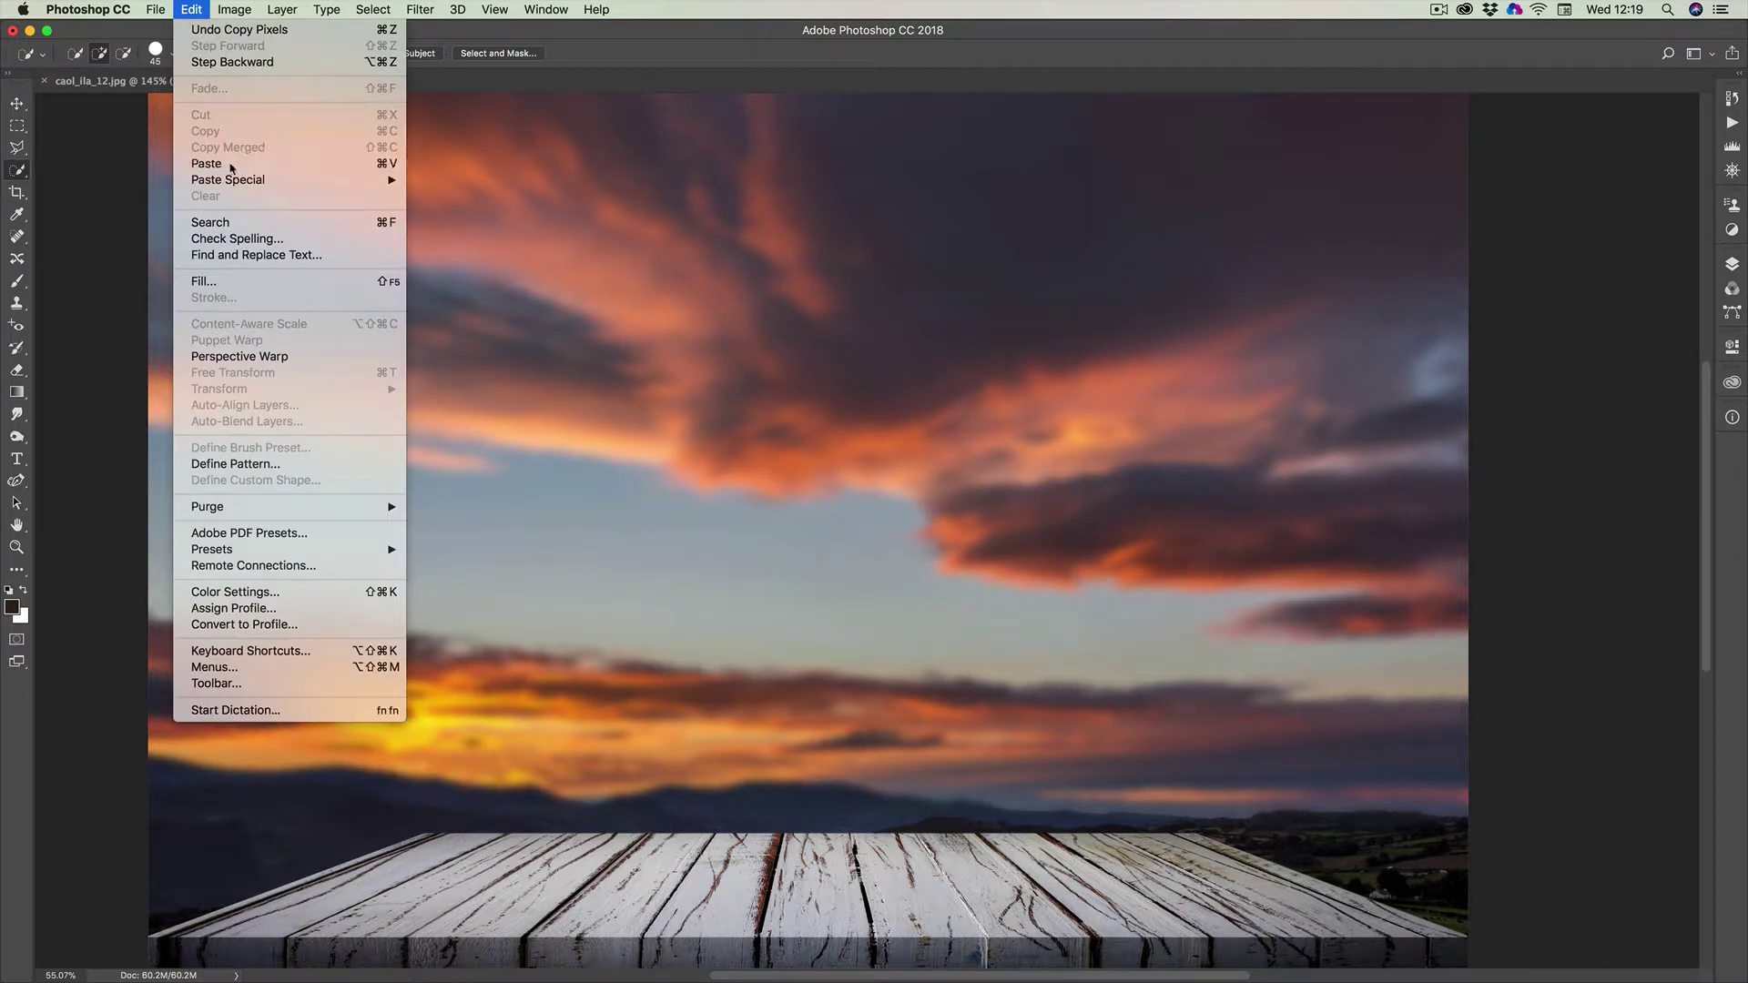
{"action": "left_click", "coordinate": [218, 163]}
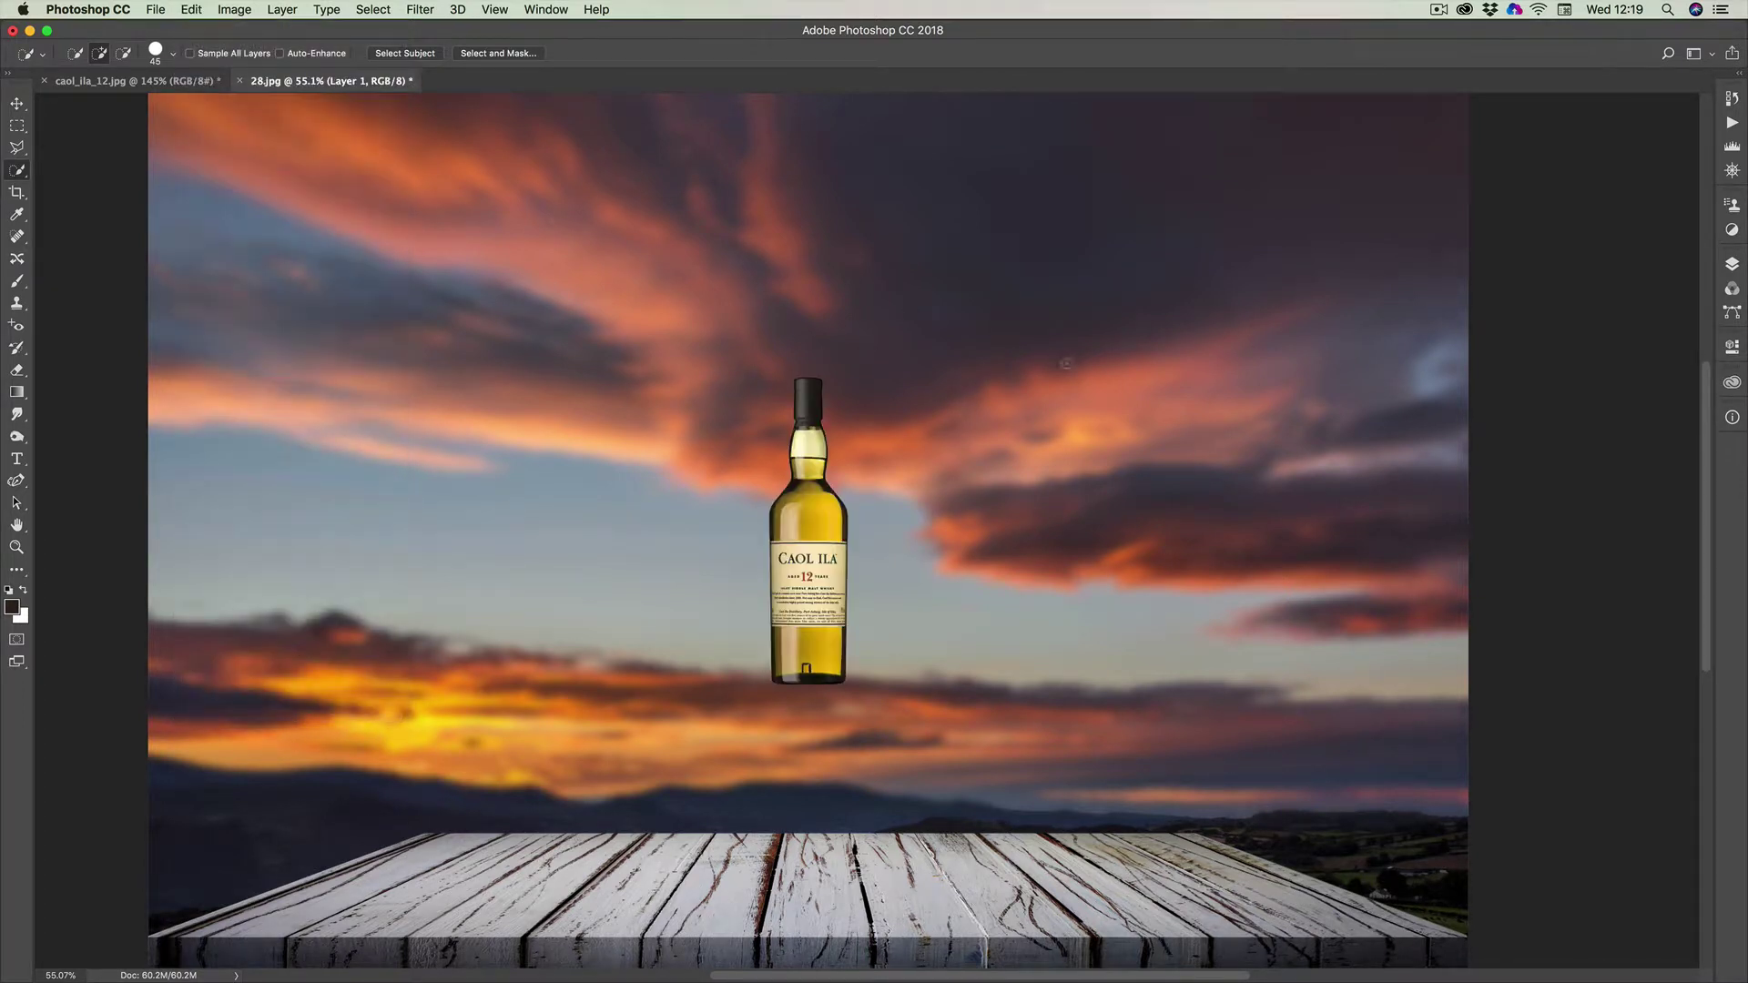
Move the pasted bottle down onto the wooden table and scale it up proportionally to about 194%
{"action": "left_click", "coordinate": [17, 103]}
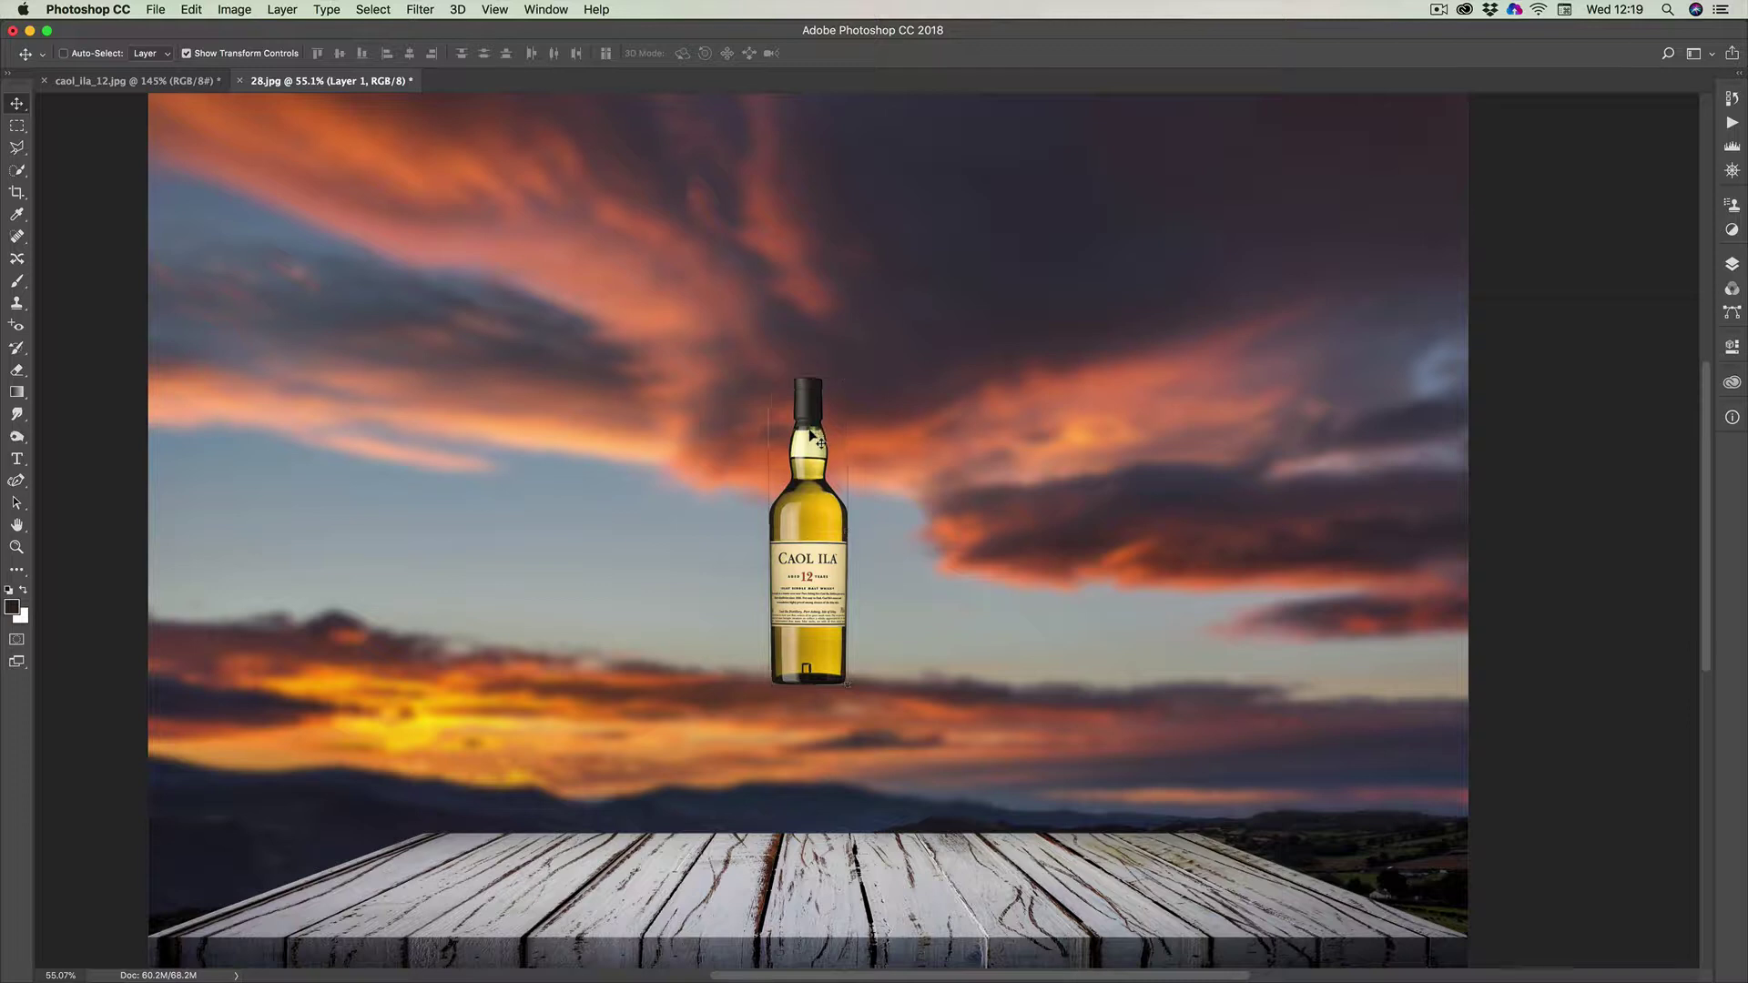
{"action": "left_click_drag", "start_coordinate": [823, 435], "coordinate": [791, 623]}
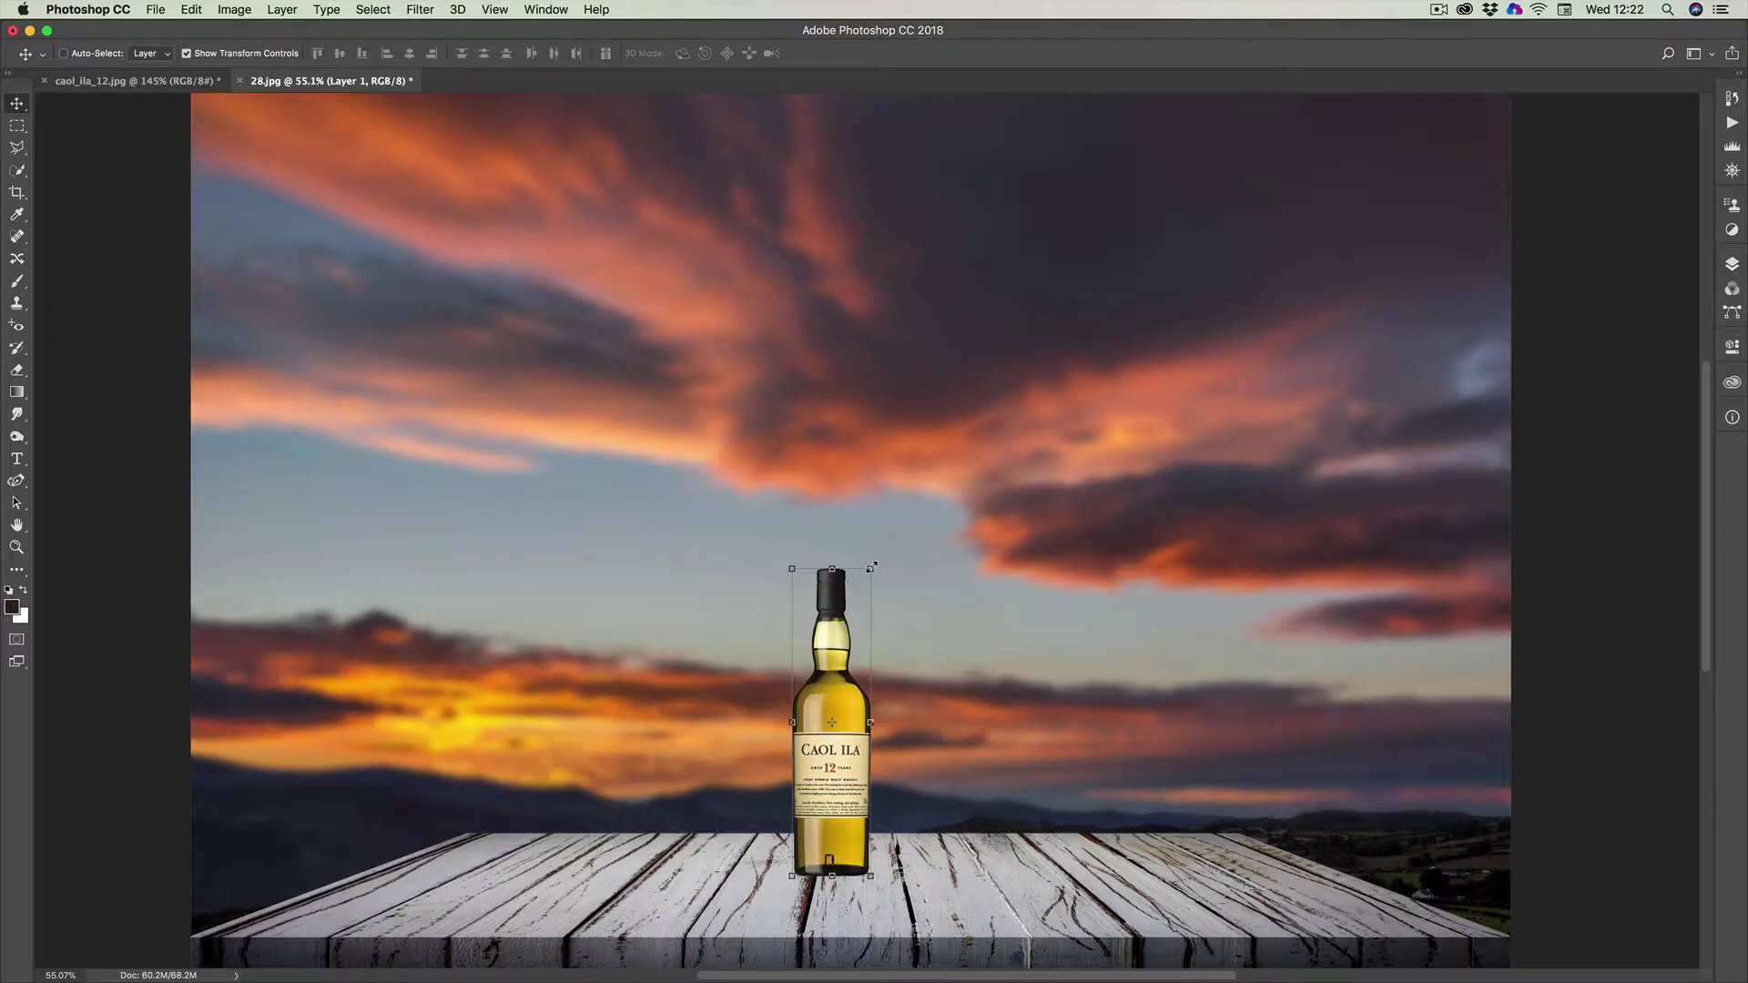
{"action": "left_click_drag", "start_coordinate": [872, 568], "coordinate": [1002, 290]}
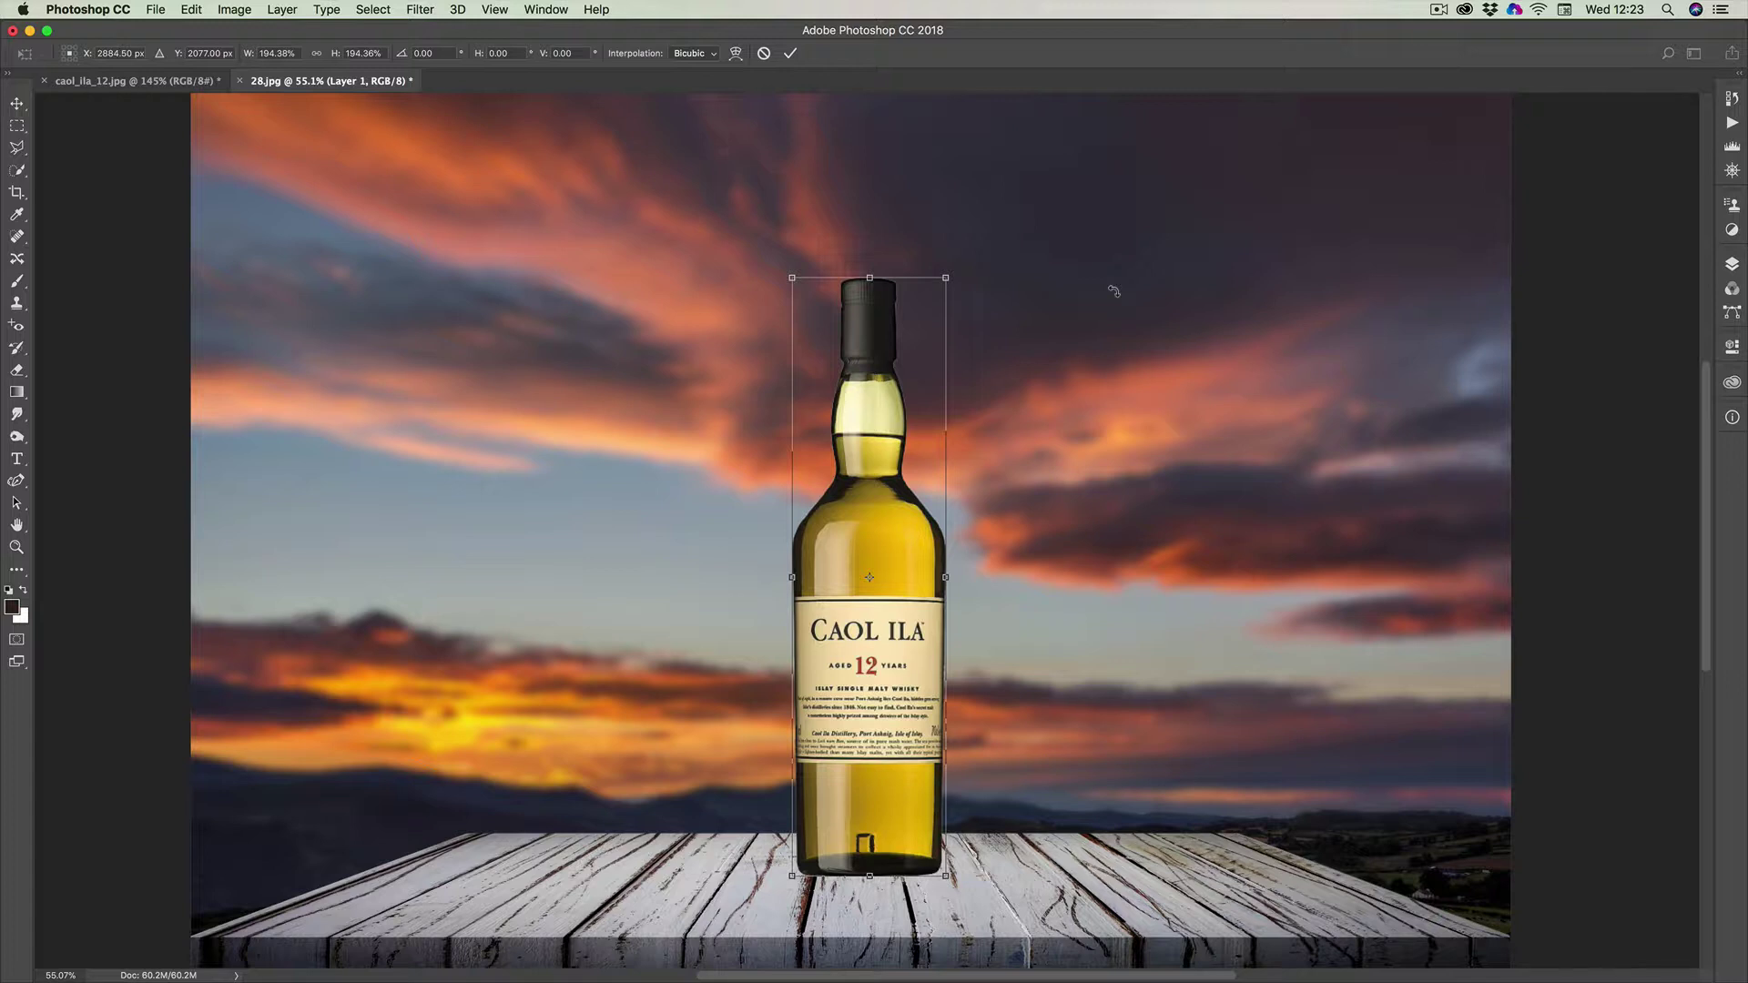
{"action": "key", "text": "Return"}
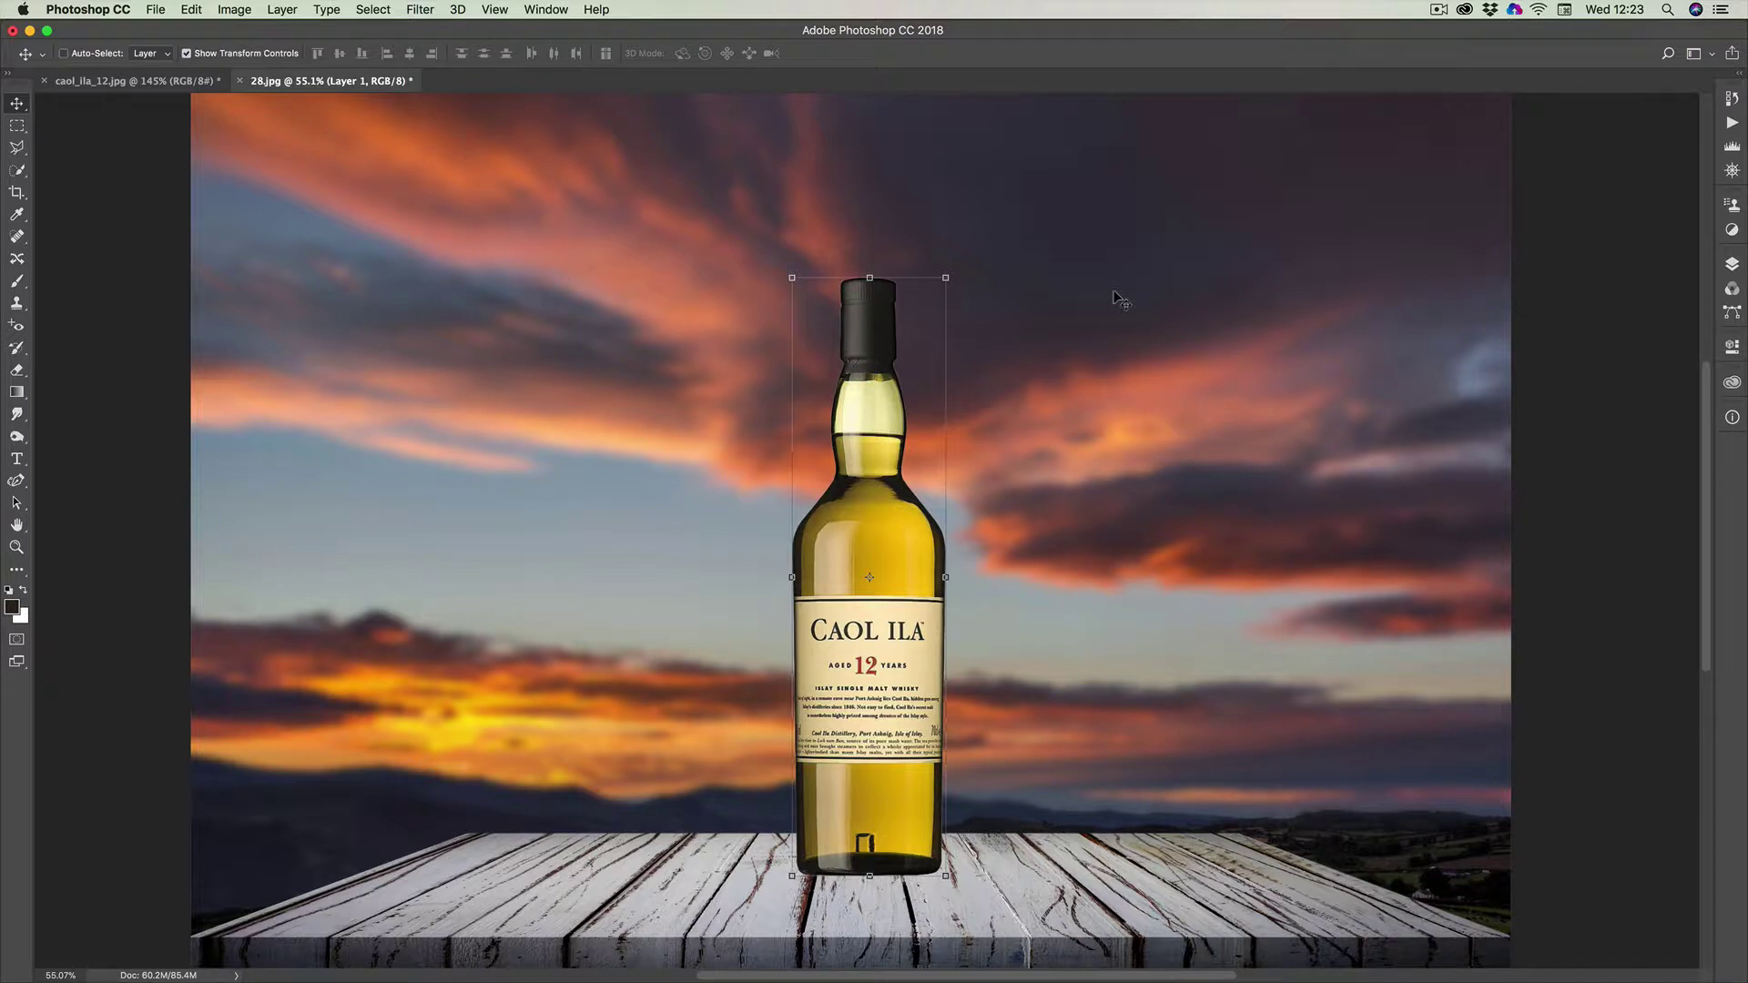
Show the layers and draw a rectangular marquee around the bottle's lower end, from the table's back edge to just below the base
{"action": "scroll", "coordinate": [1116, 300], "scroll_direction": "right", "scroll_amount": 2}
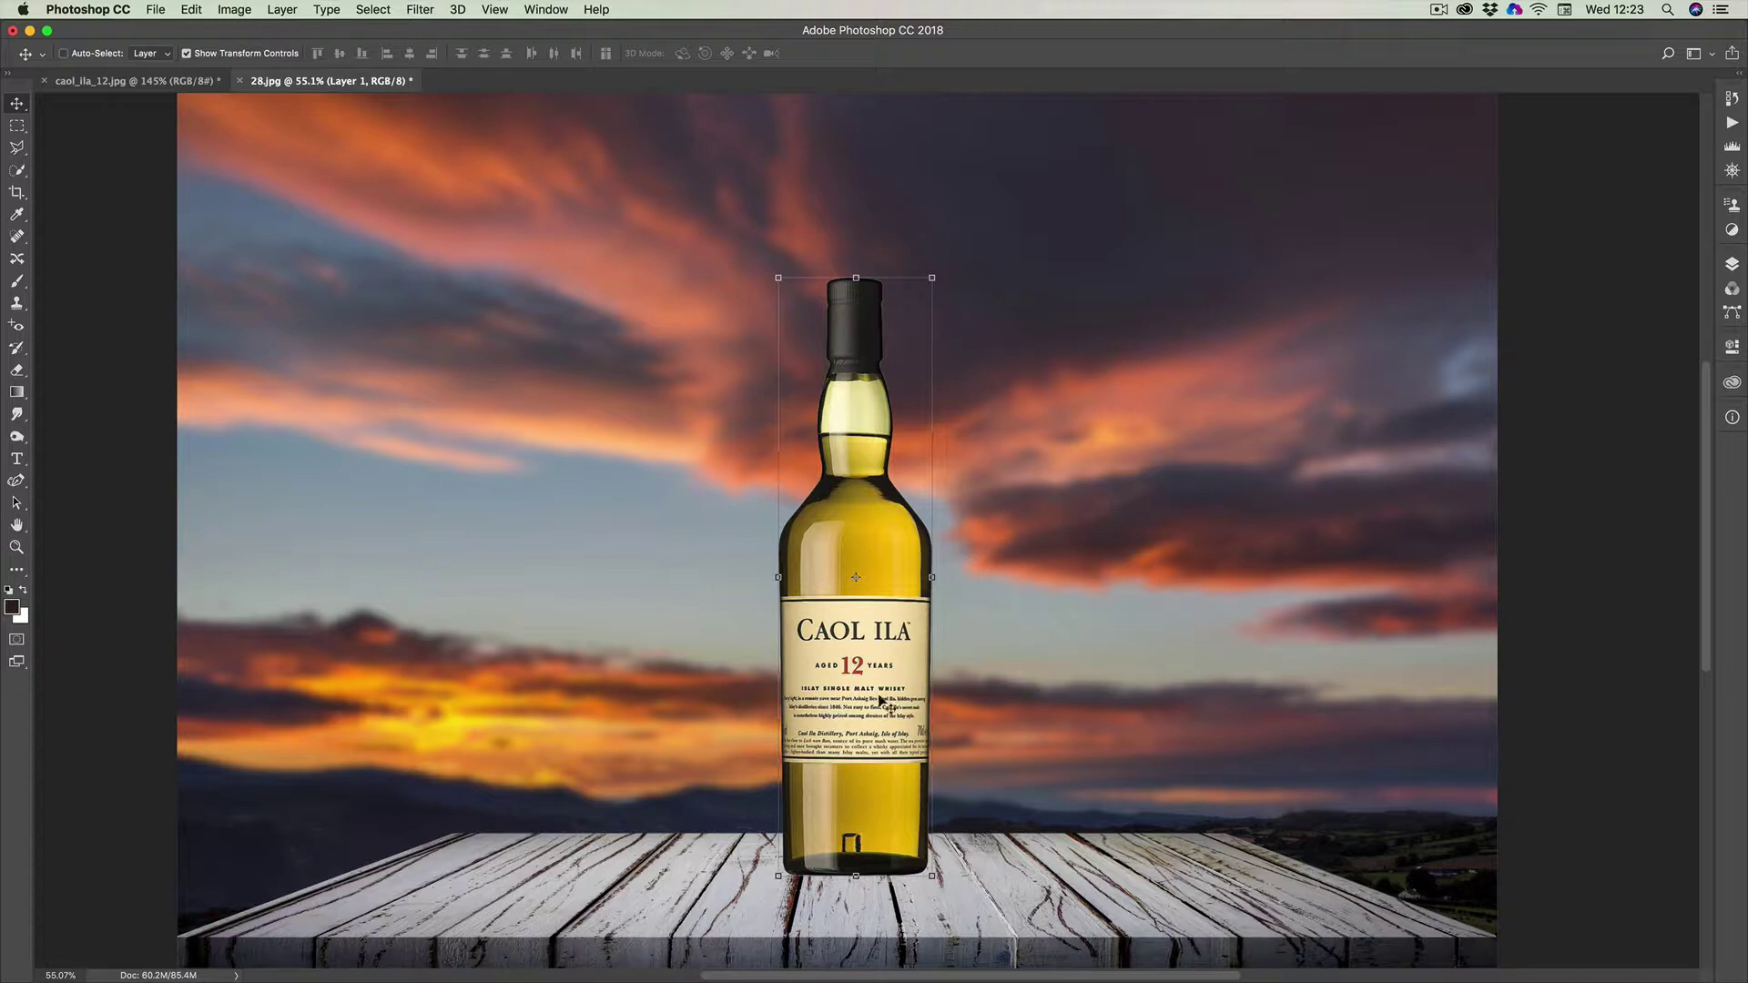
{"action": "scroll", "coordinate": [1074, 452], "scroll_direction": "left", "scroll_amount": 3}
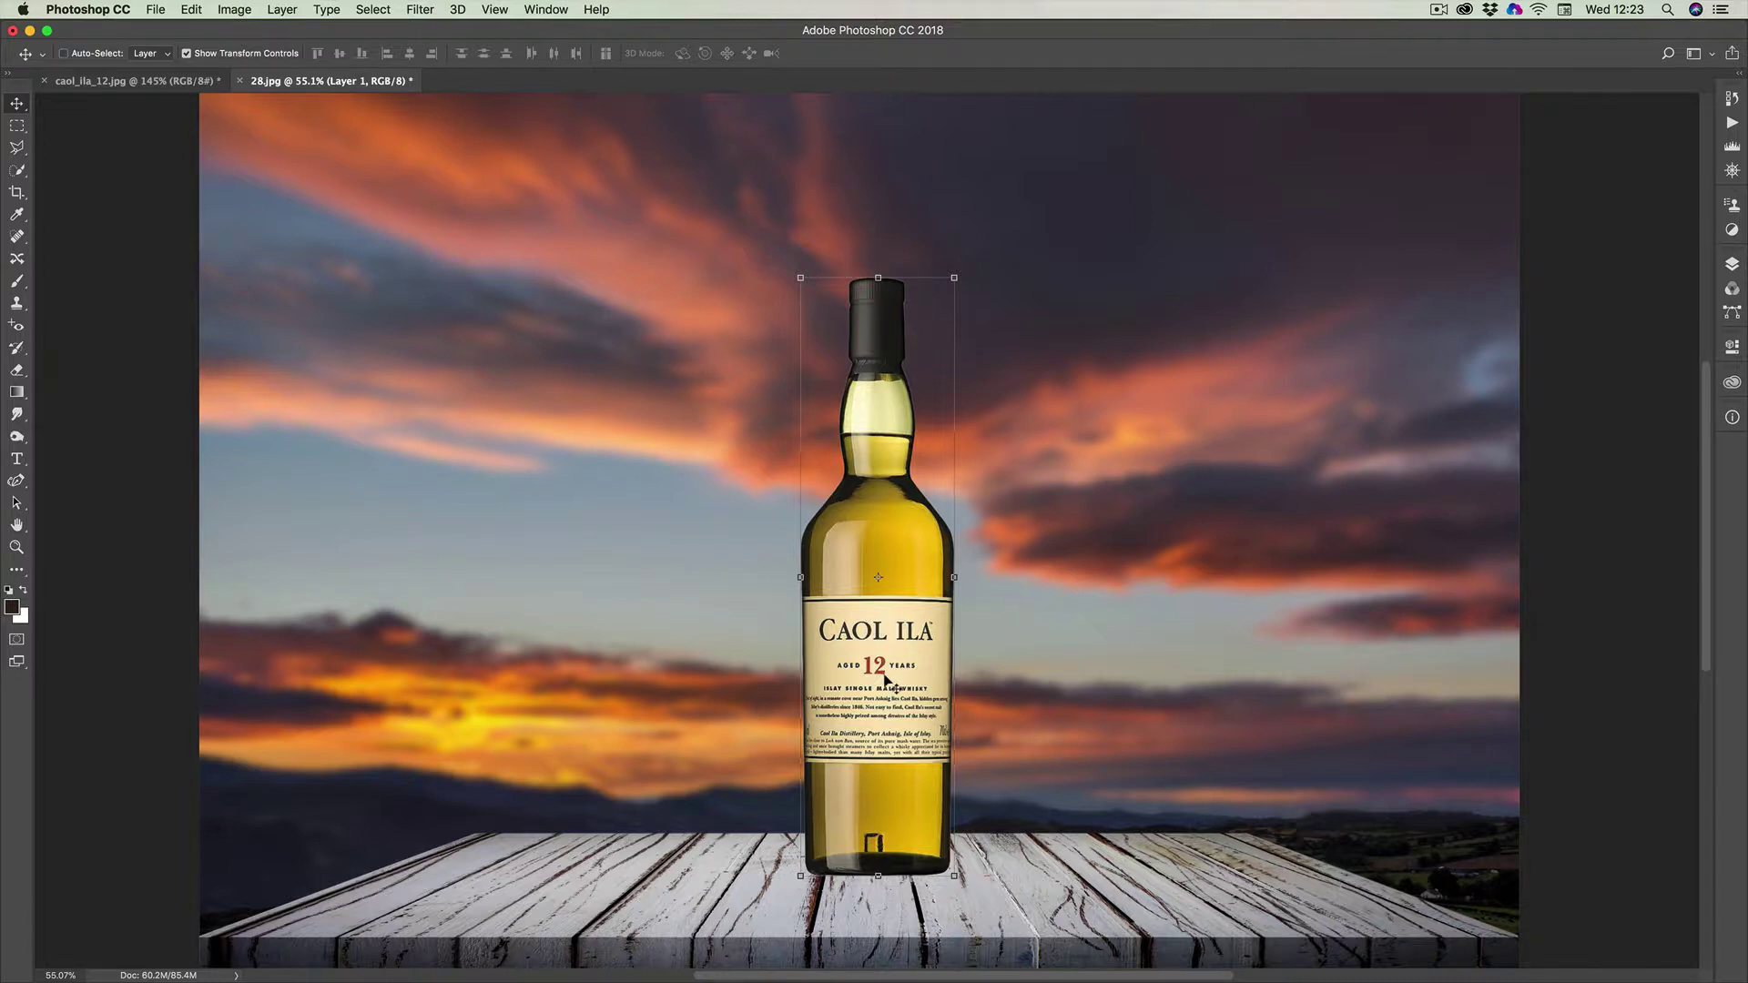
{"action": "scroll", "coordinate": [893, 686], "scroll_direction": "right", "scroll_amount": 3}
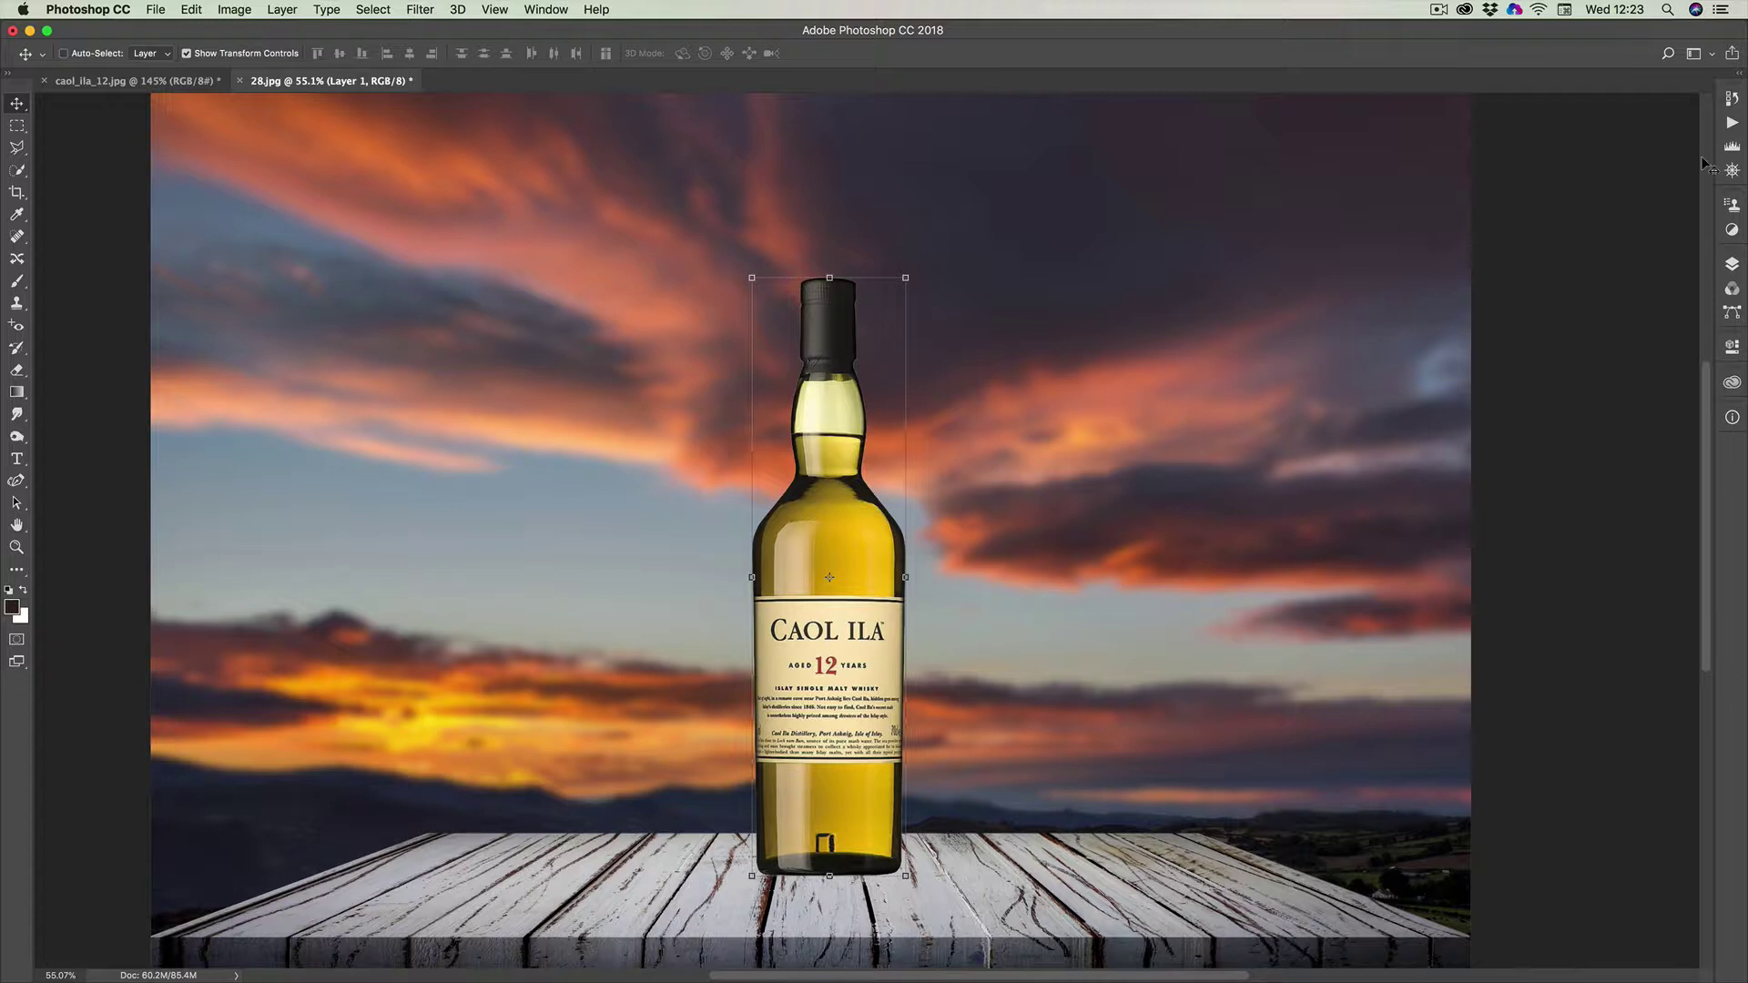
{"action": "left_click", "coordinate": [1733, 265]}
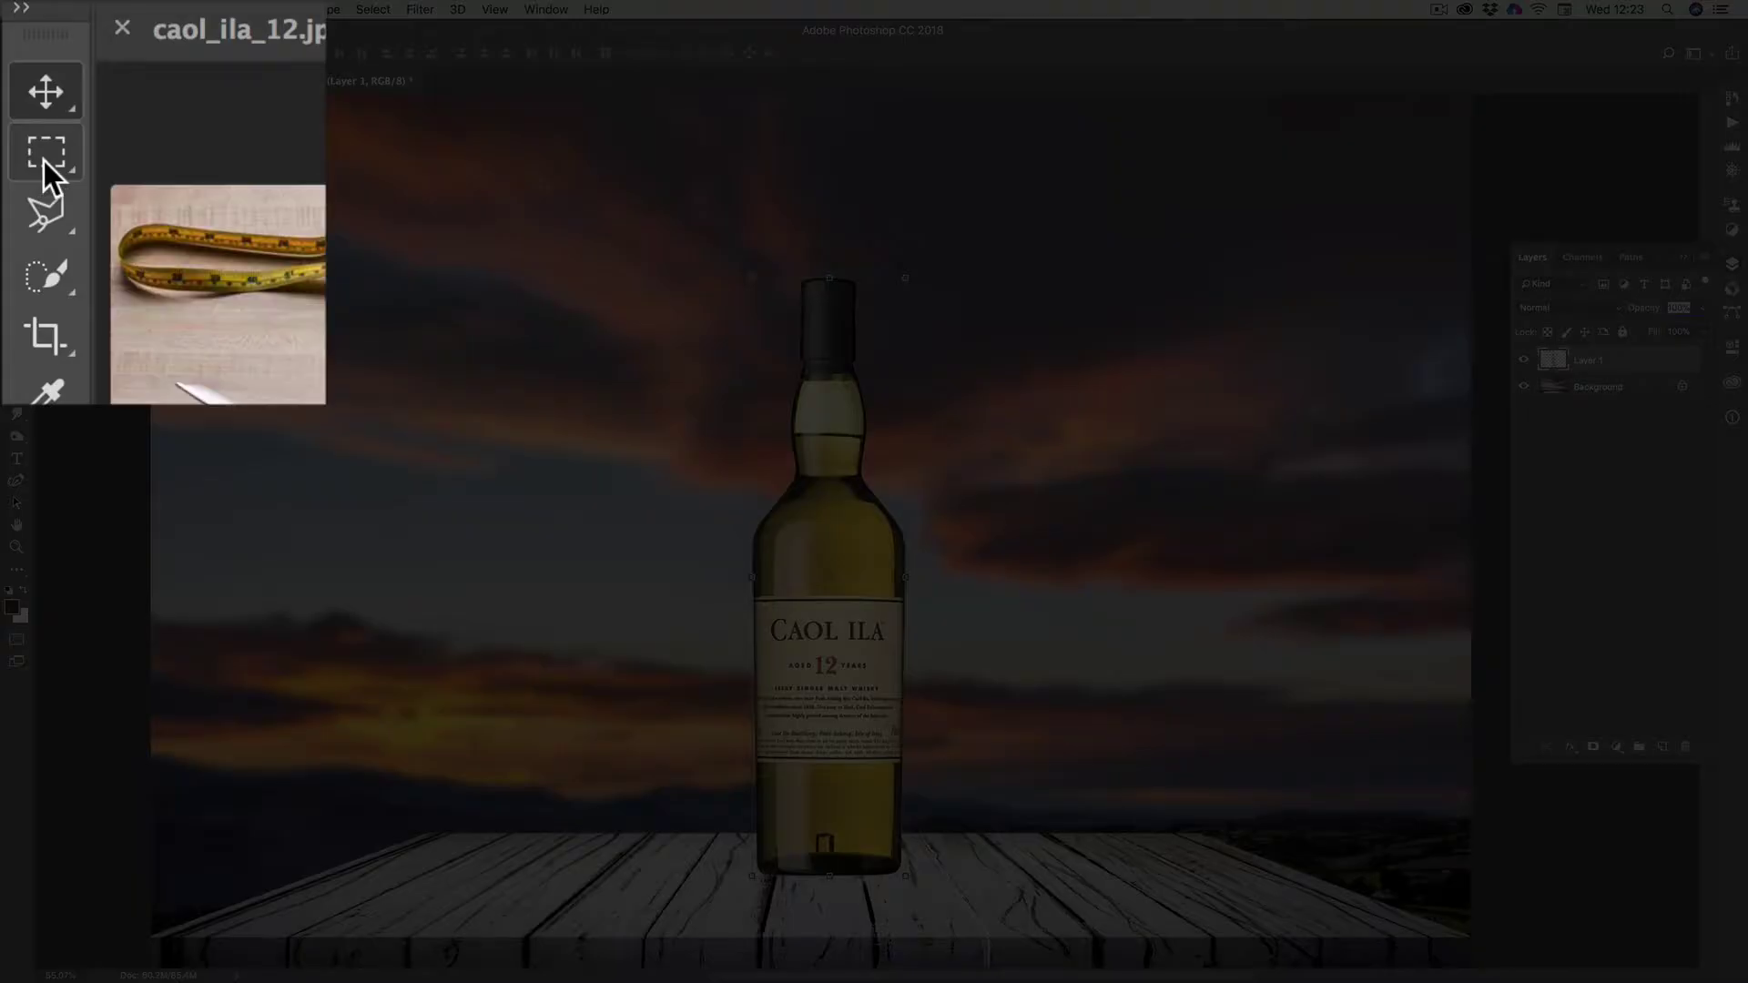
{"action": "left_click", "coordinate": [45, 160]}
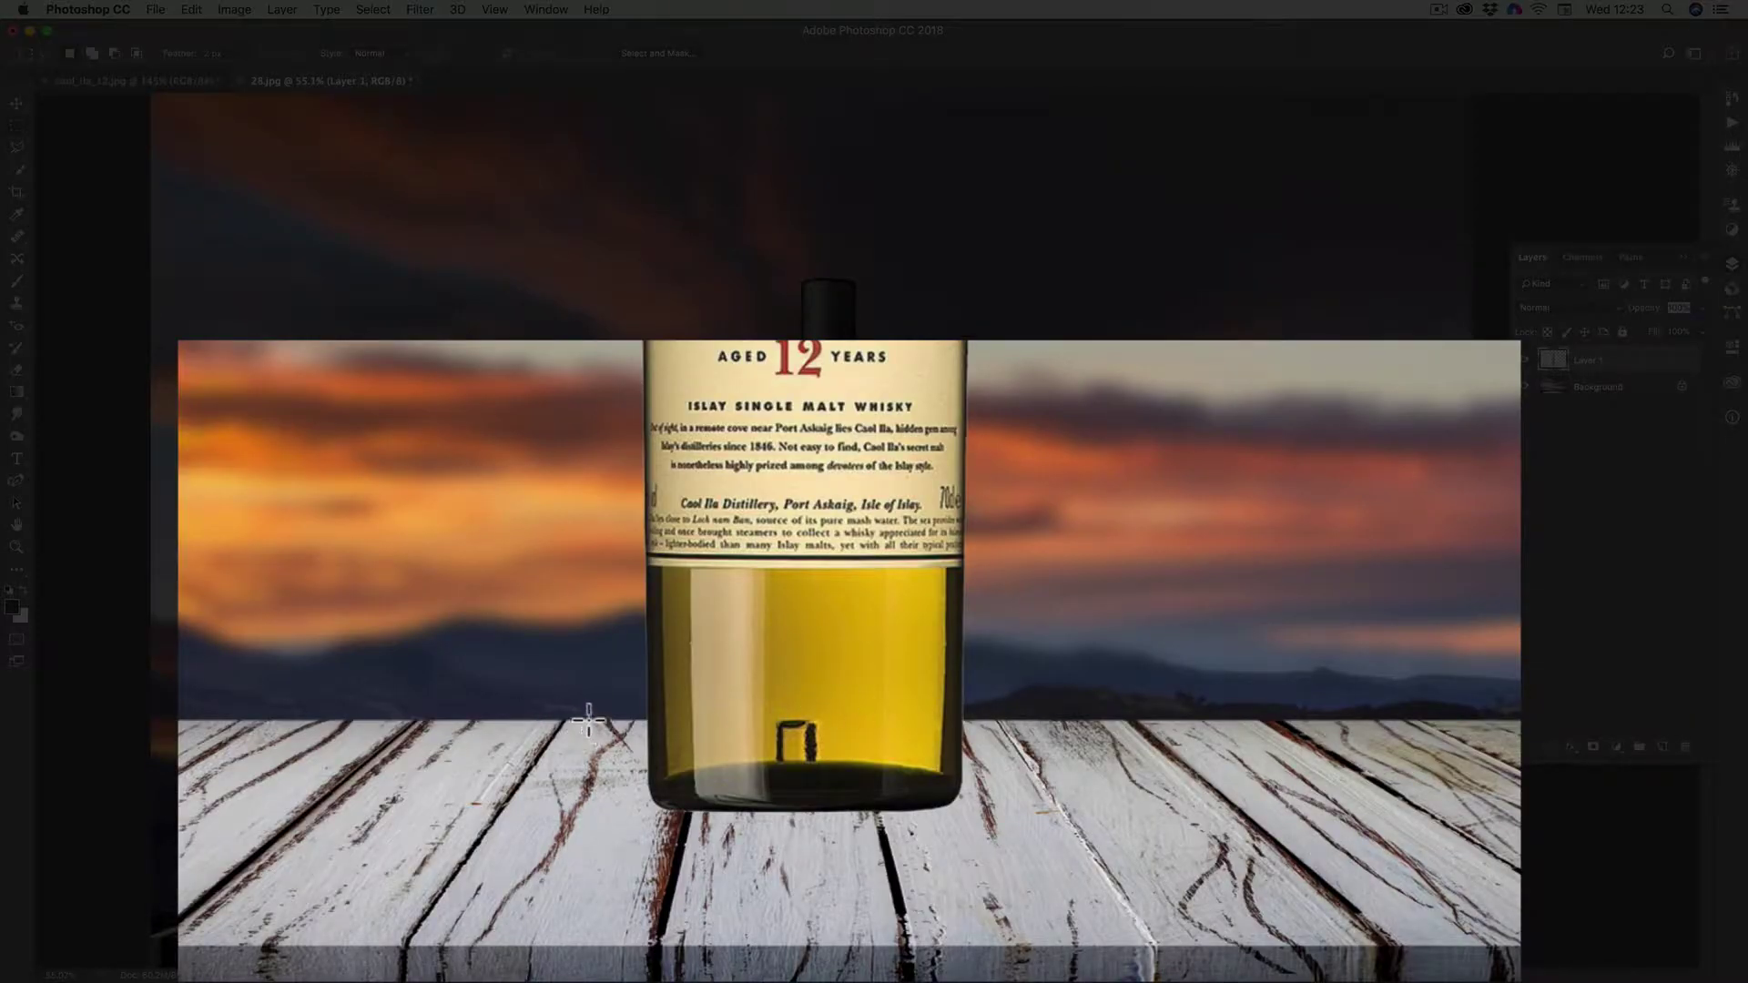
{"action": "left_click_drag", "start_coordinate": [589, 720], "coordinate": [1019, 837]}
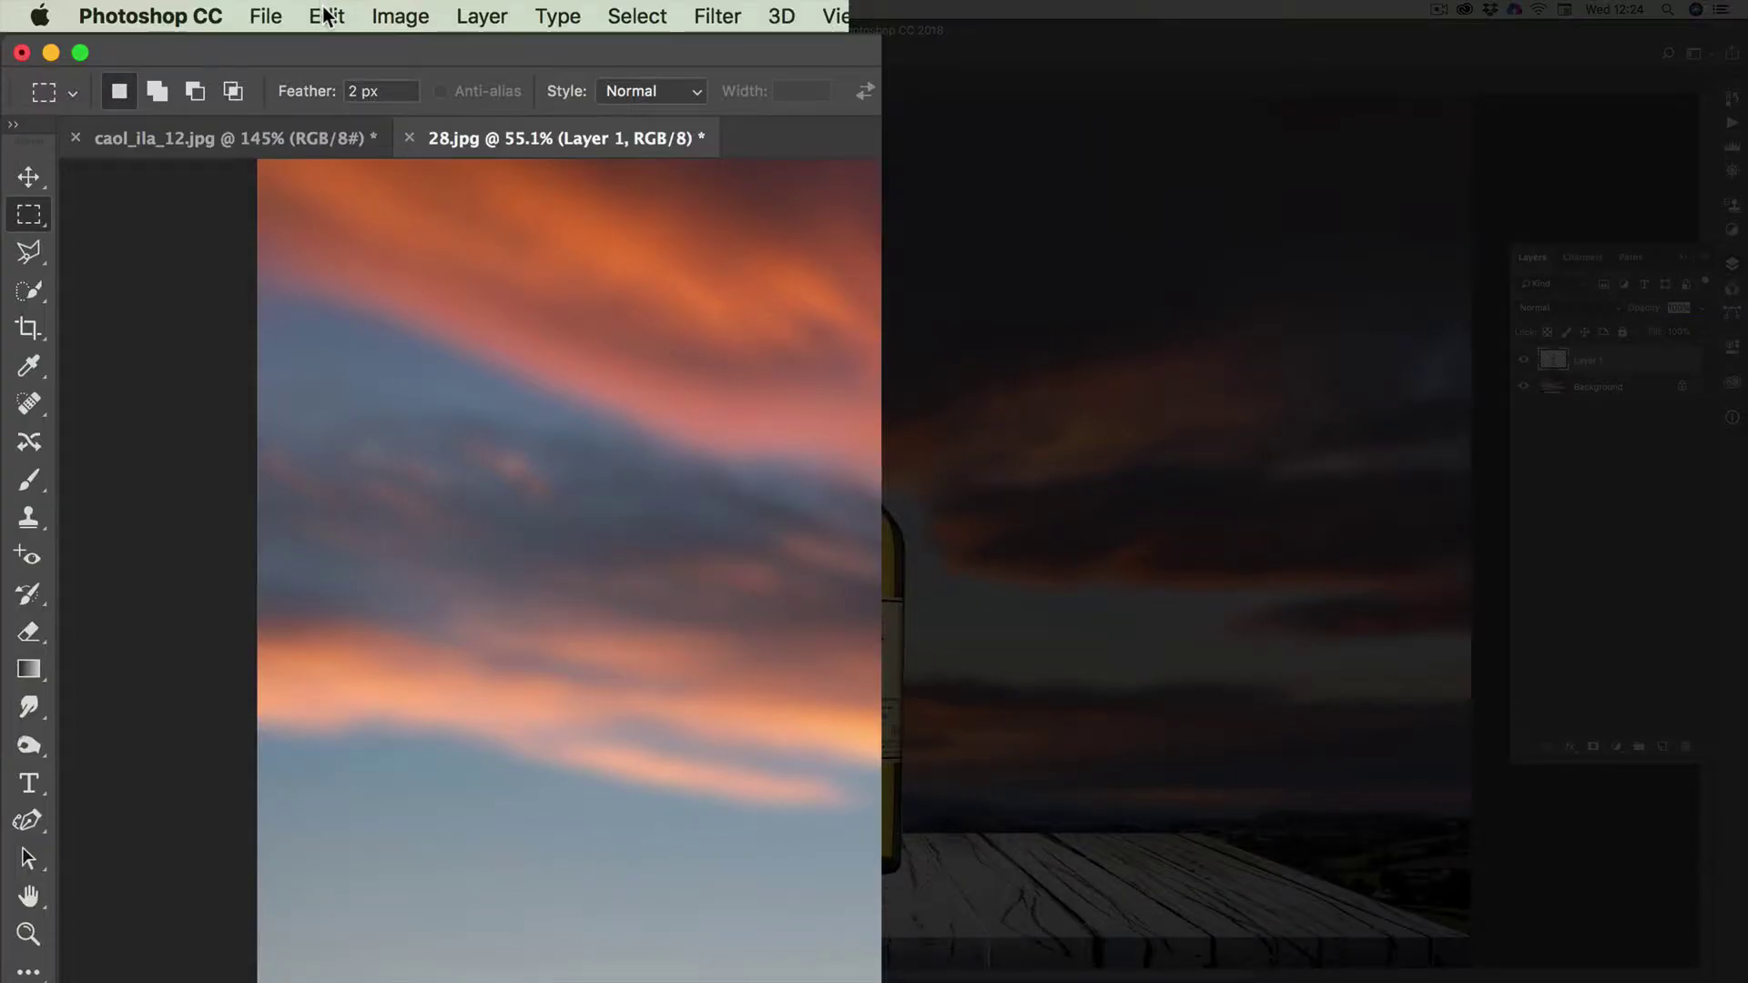
Copy the selected bottle base, paste it in place on a new layer, and check it by briefly hiding Layer 1
{"action": "left_click", "coordinate": [191, 9]}
{"action": "left_click", "coordinate": [403, 225]}
{"action": "left_click", "coordinate": [327, 15]}
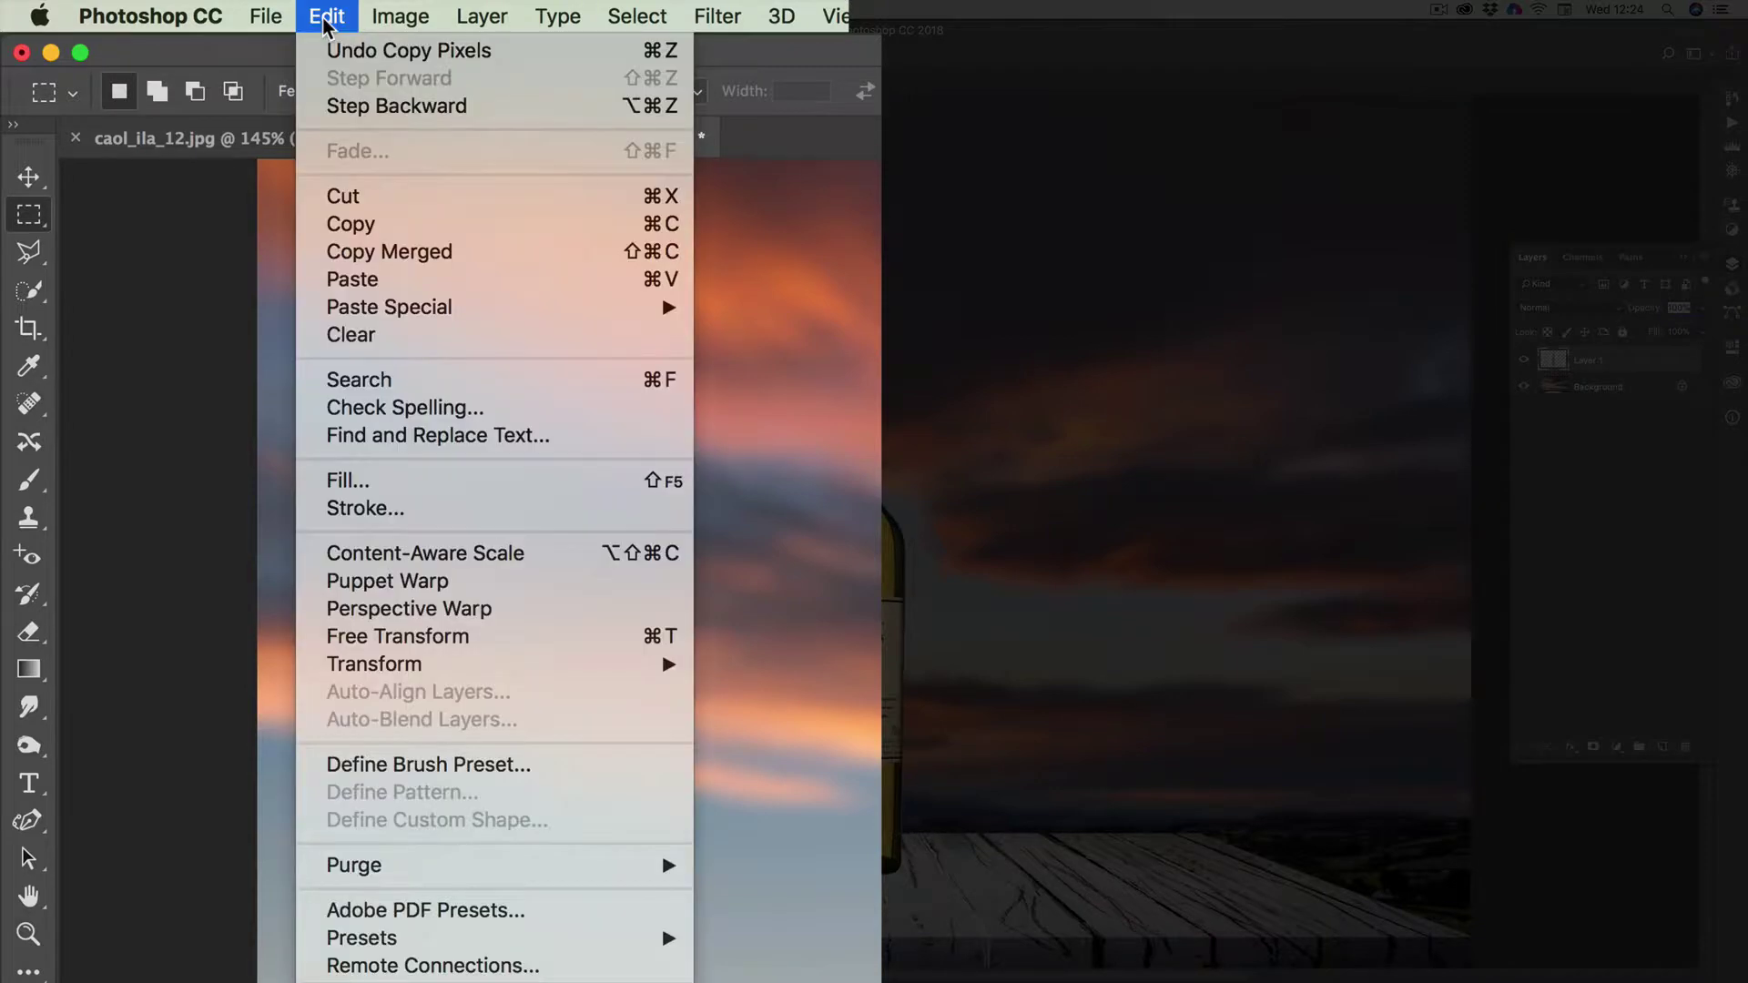
{"action": "mouse_move", "coordinate": [393, 314]}
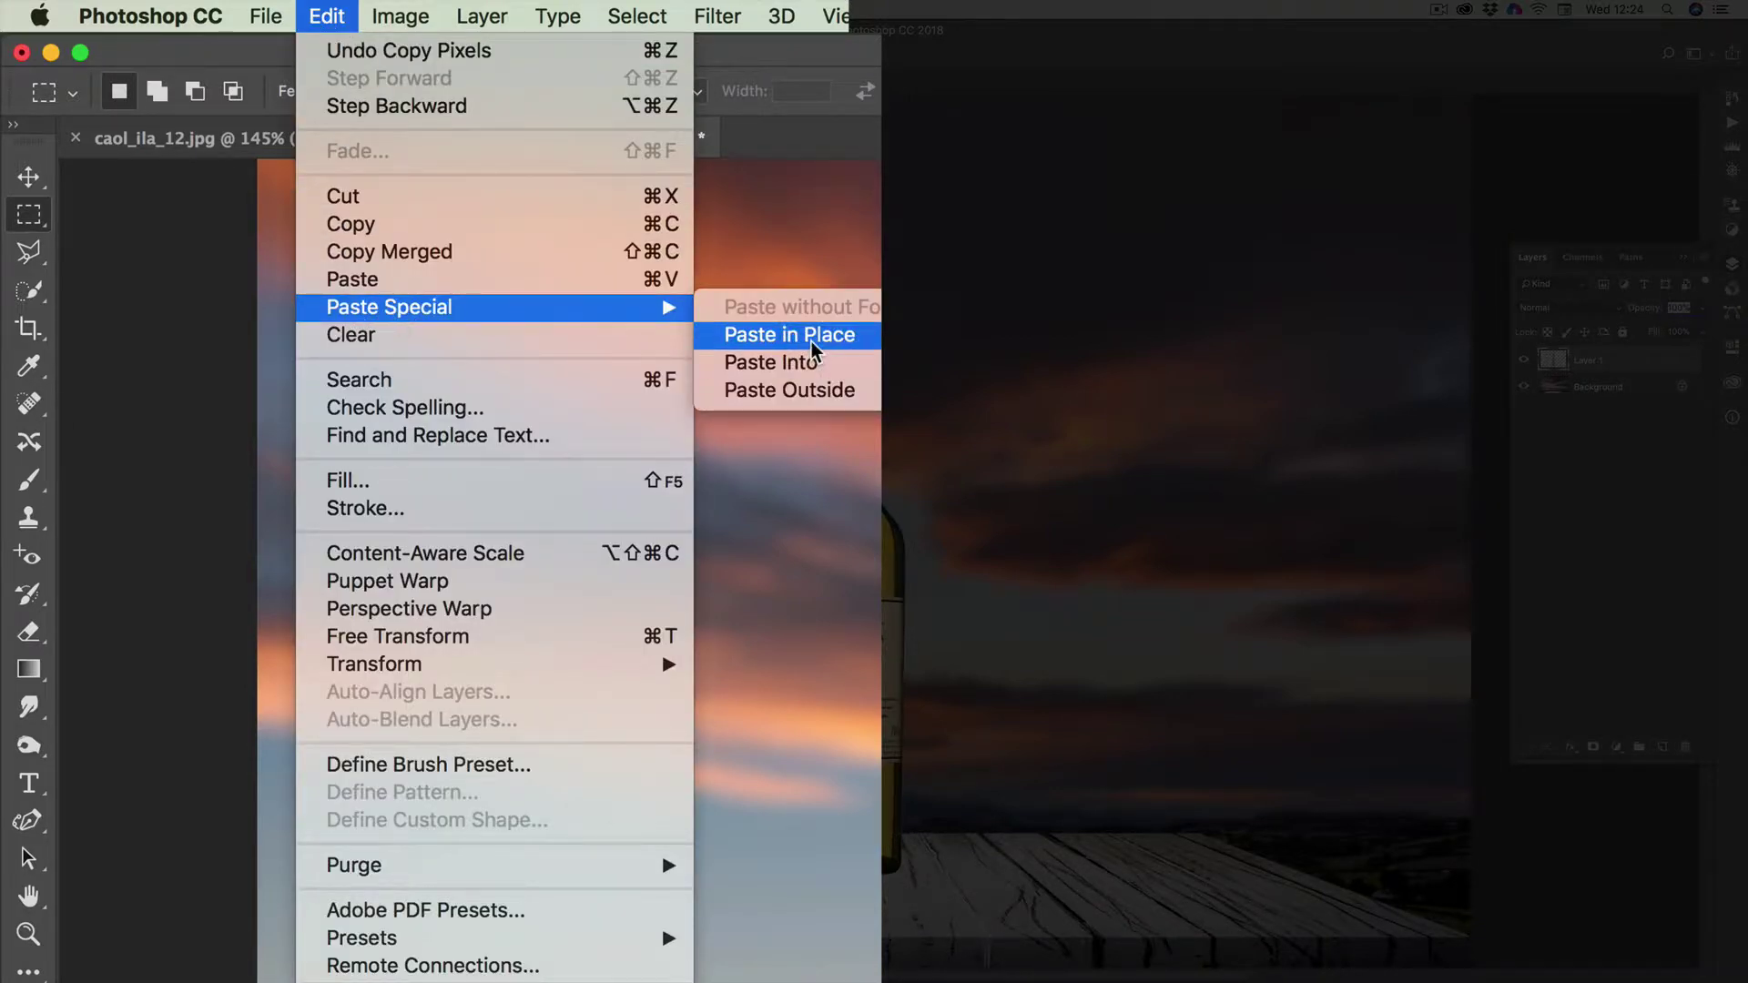
{"action": "left_click", "coordinate": [812, 341]}
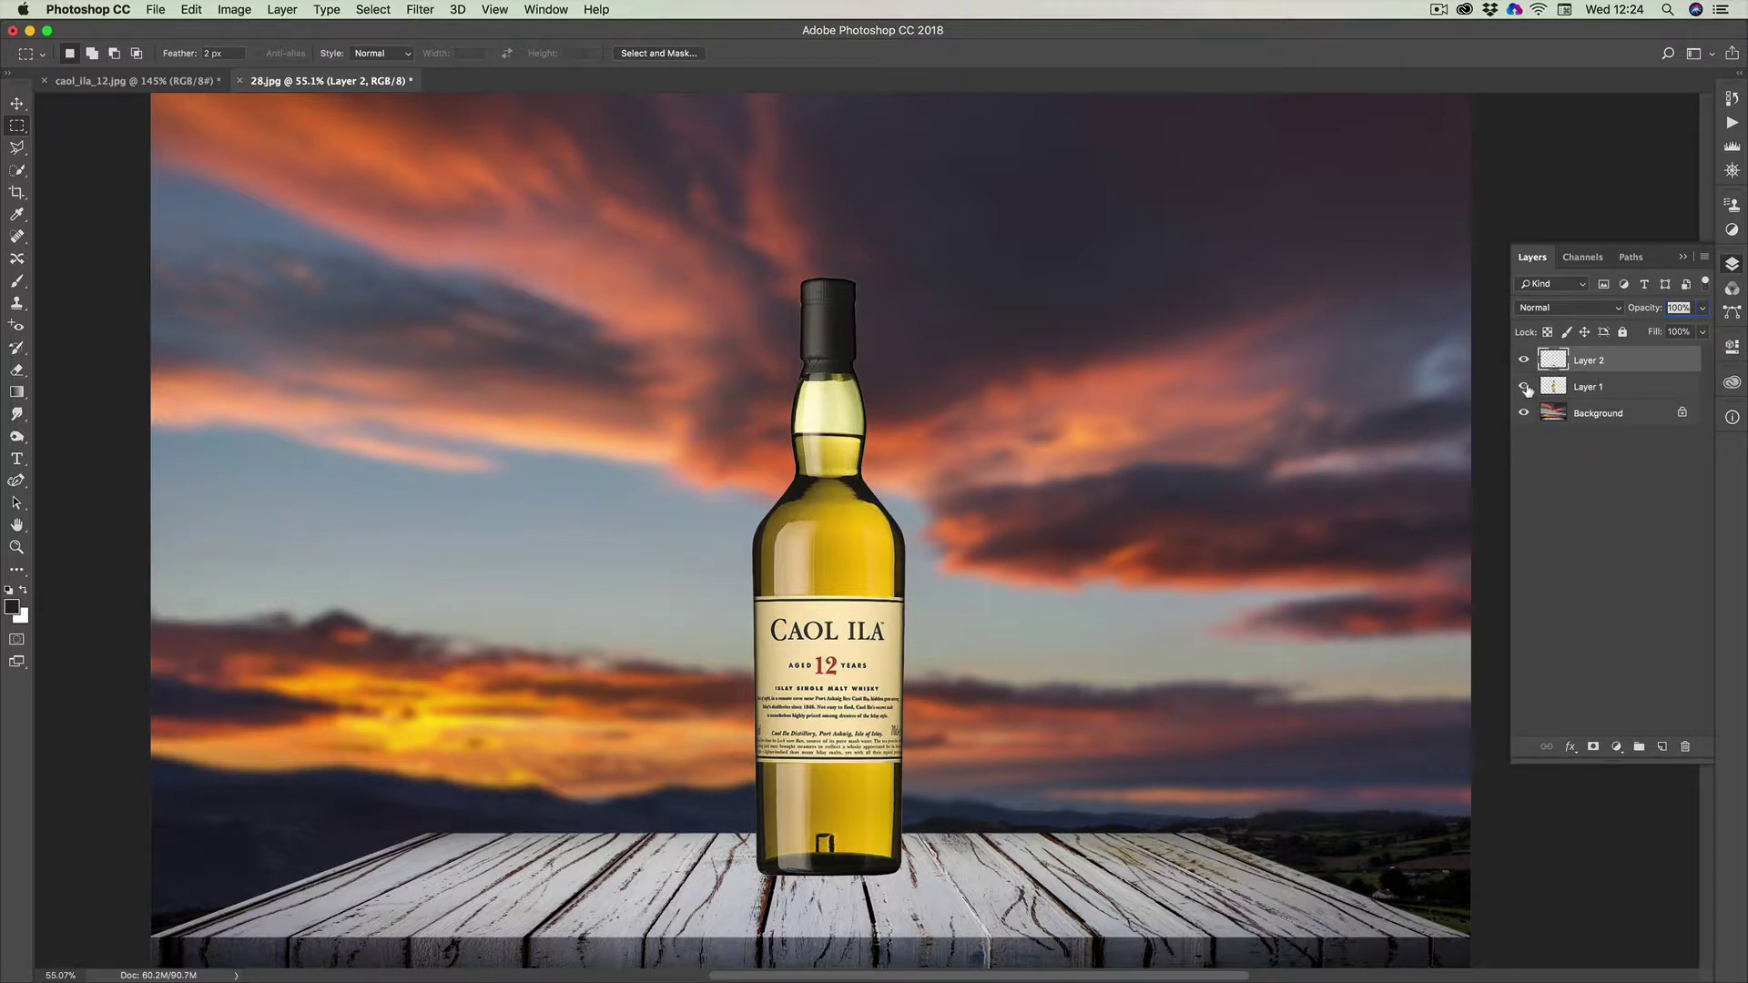
{"action": "left_click", "coordinate": [1525, 388]}
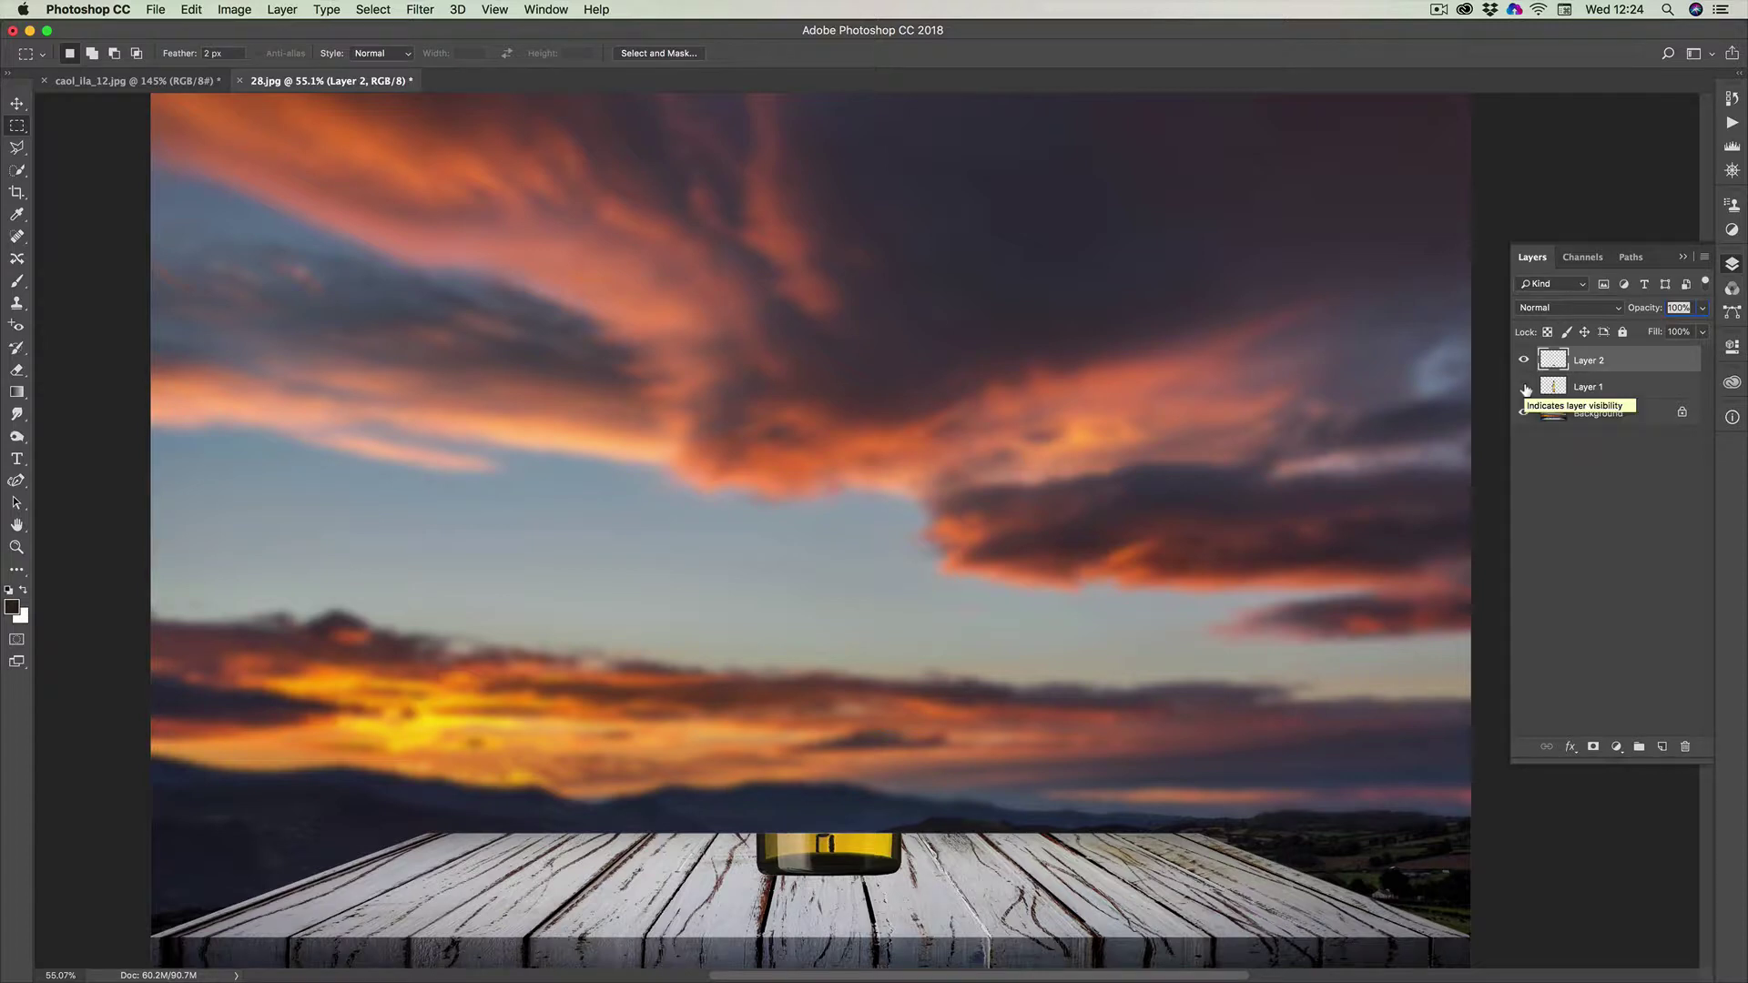
{"action": "left_click", "coordinate": [1525, 388]}
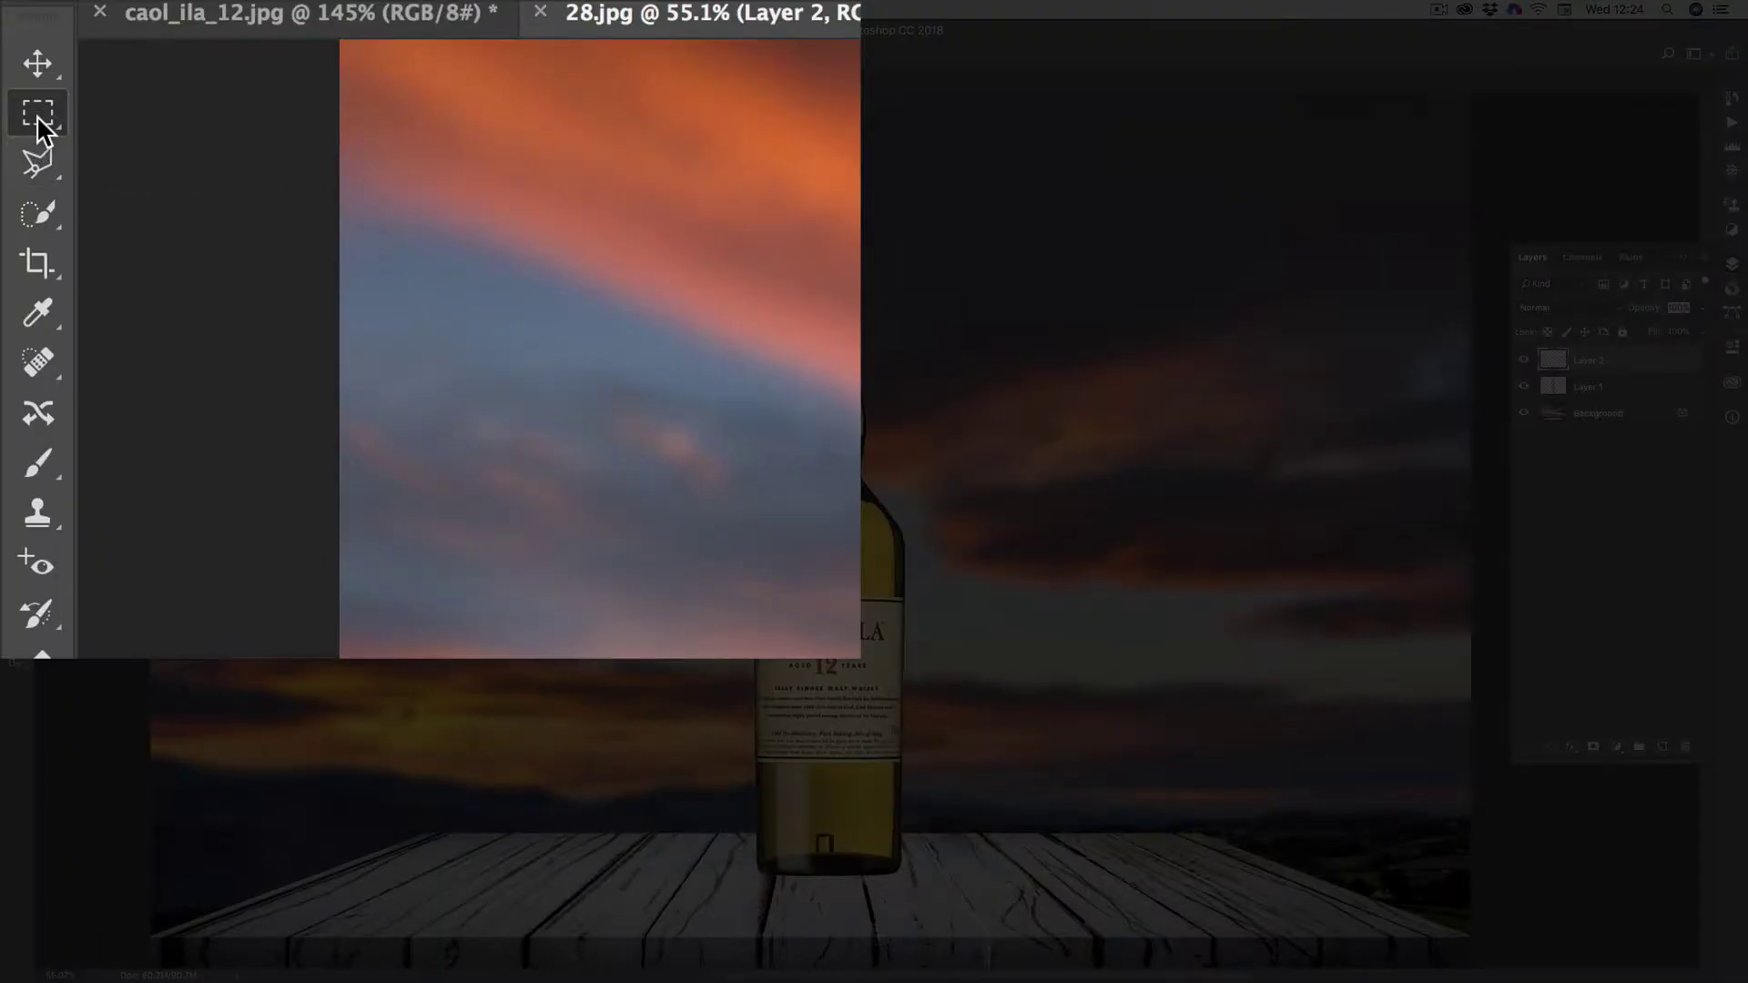
Draw an elliptical marquee about 6.4 cm wide and 0.9 cm high across the bottle's bottom edge
{"action": "left_click", "coordinate": [36, 114]}
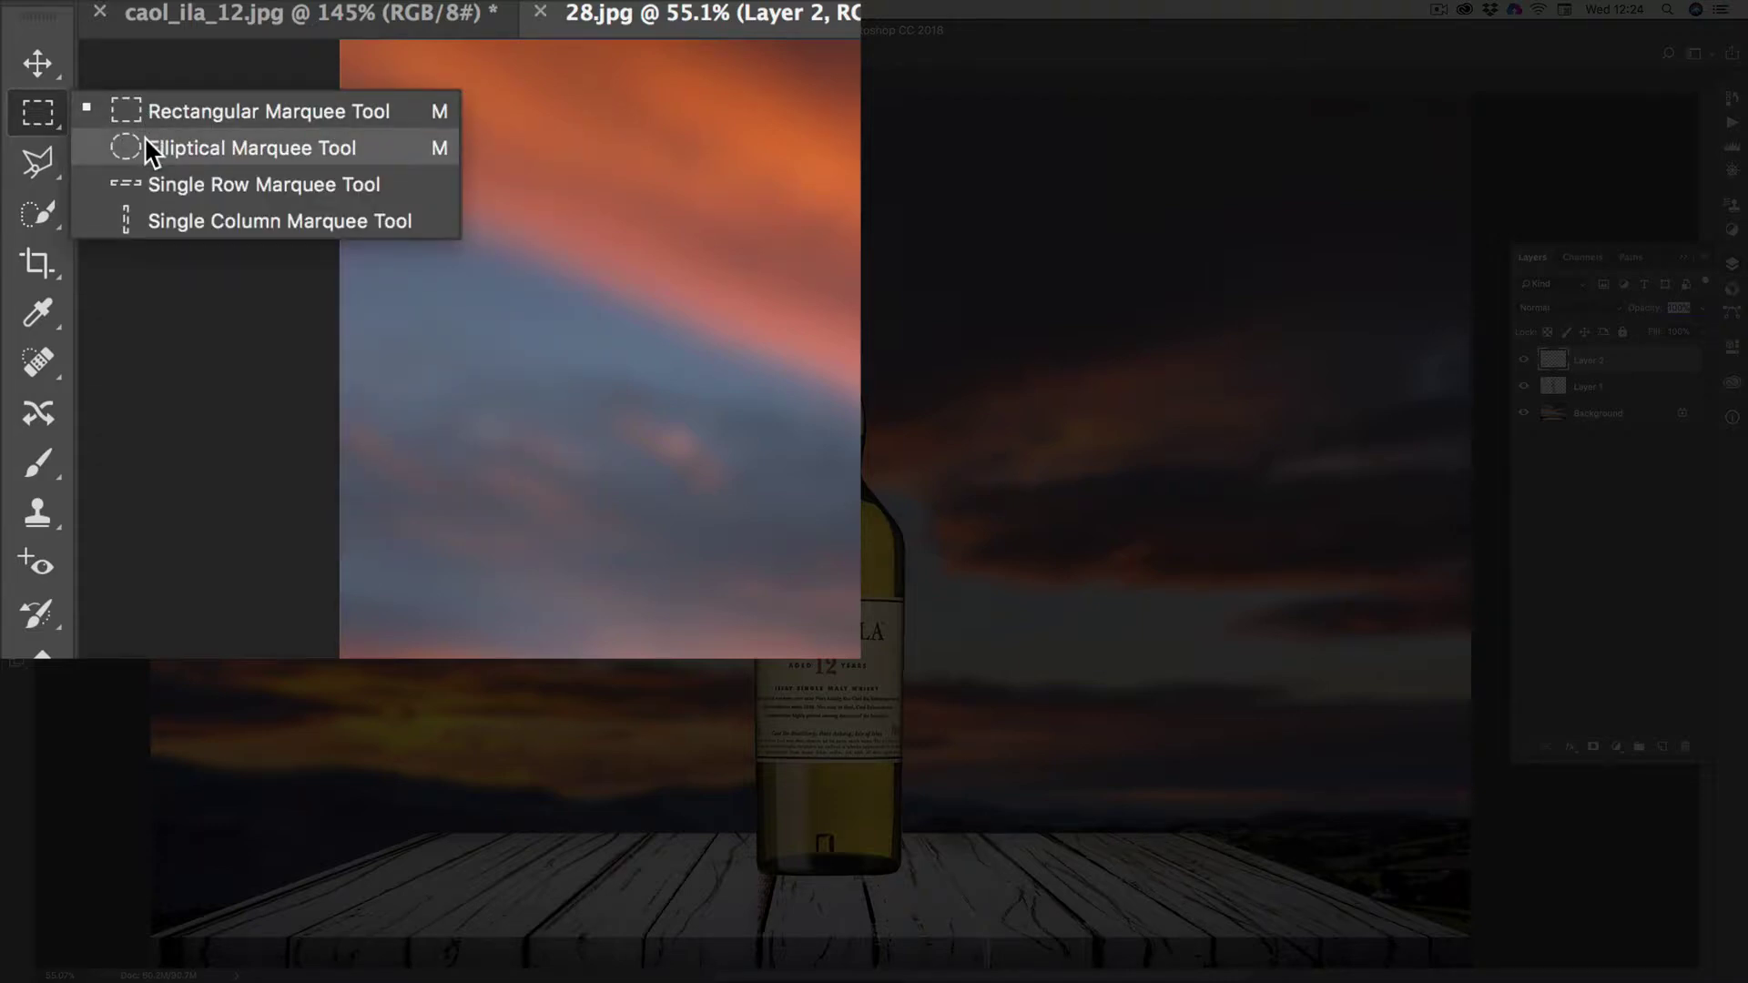
{"action": "left_click", "coordinate": [146, 146]}
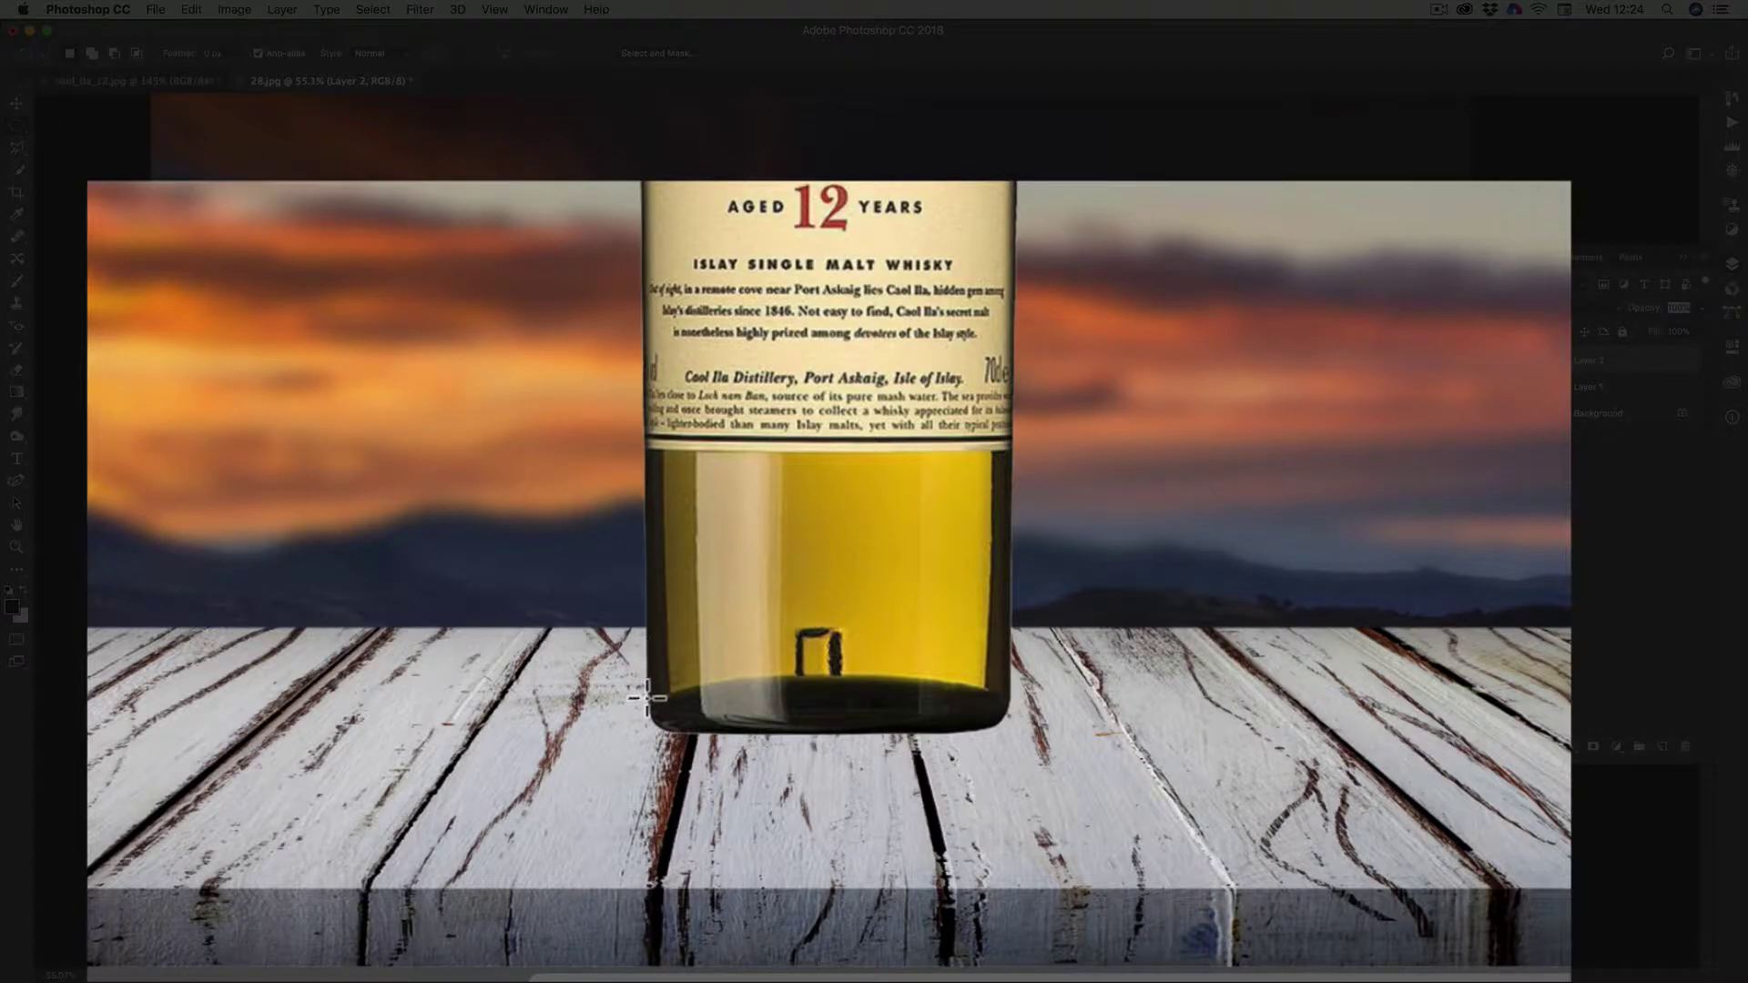
{"action": "left_click_drag", "start_coordinate": [648, 697], "coordinate": [1009, 706]}
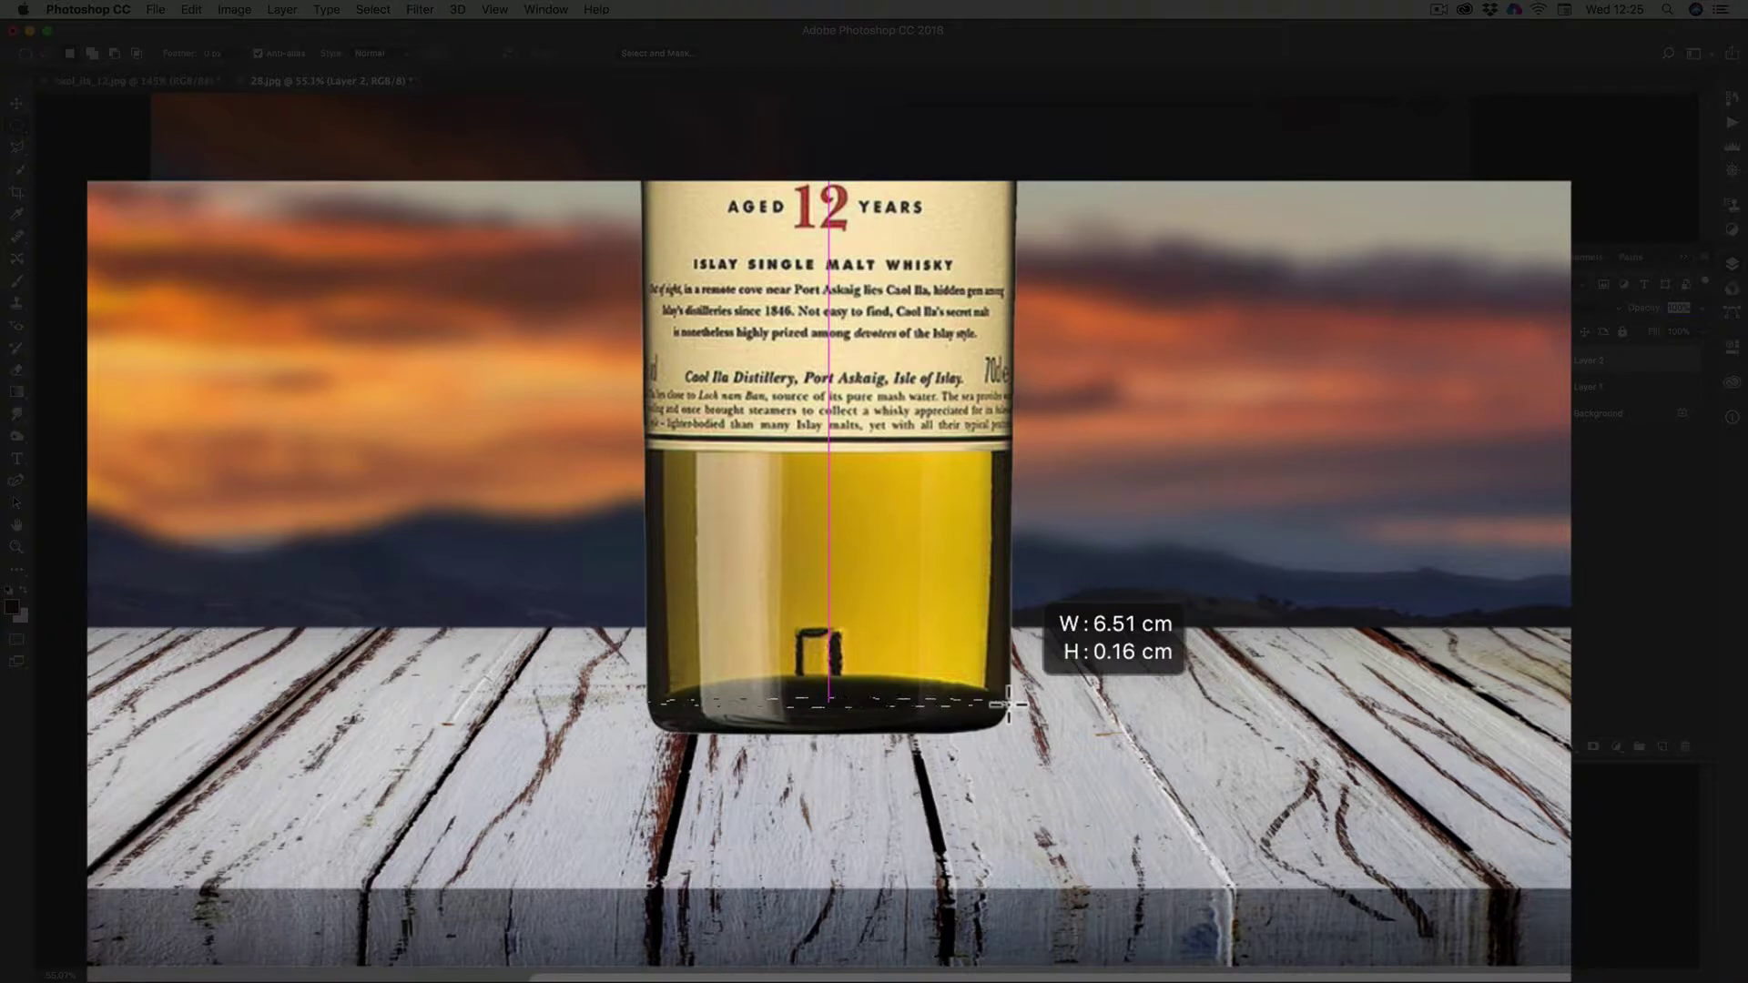
{"action": "left_click_drag", "start_coordinate": [1009, 706], "coordinate": [1002, 748]}
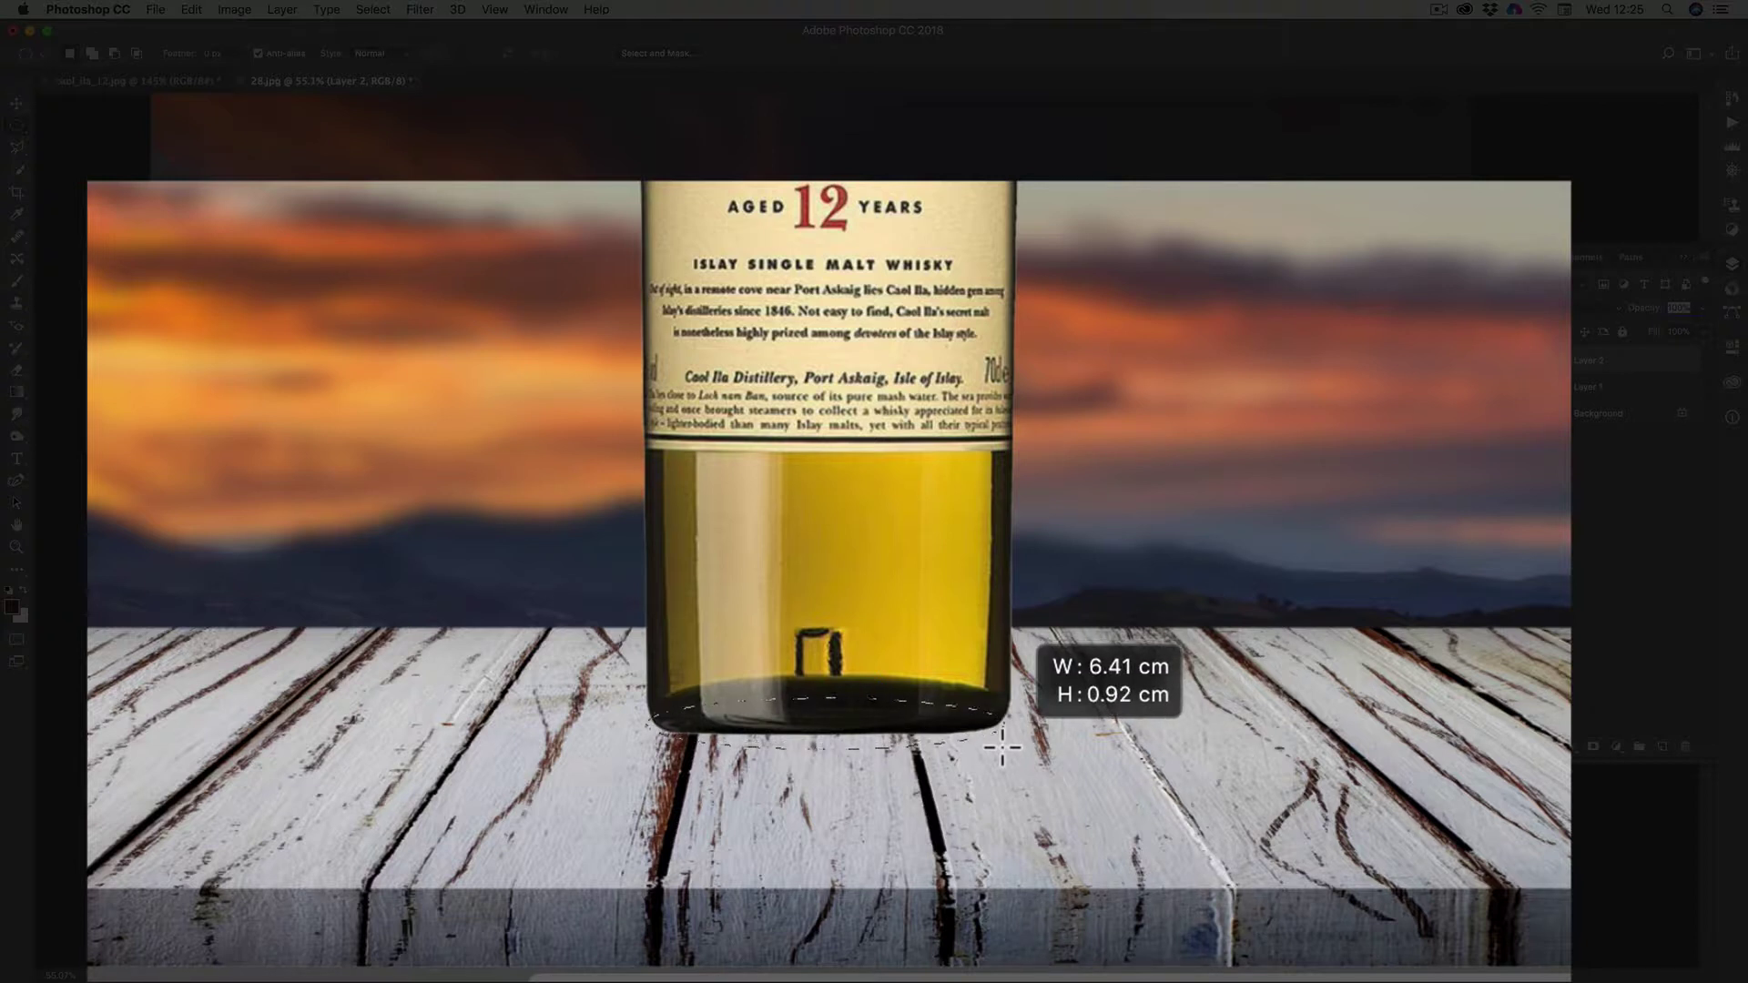
{"action": "left_click_drag", "start_coordinate": [1003, 748], "coordinate": [1003, 751]}
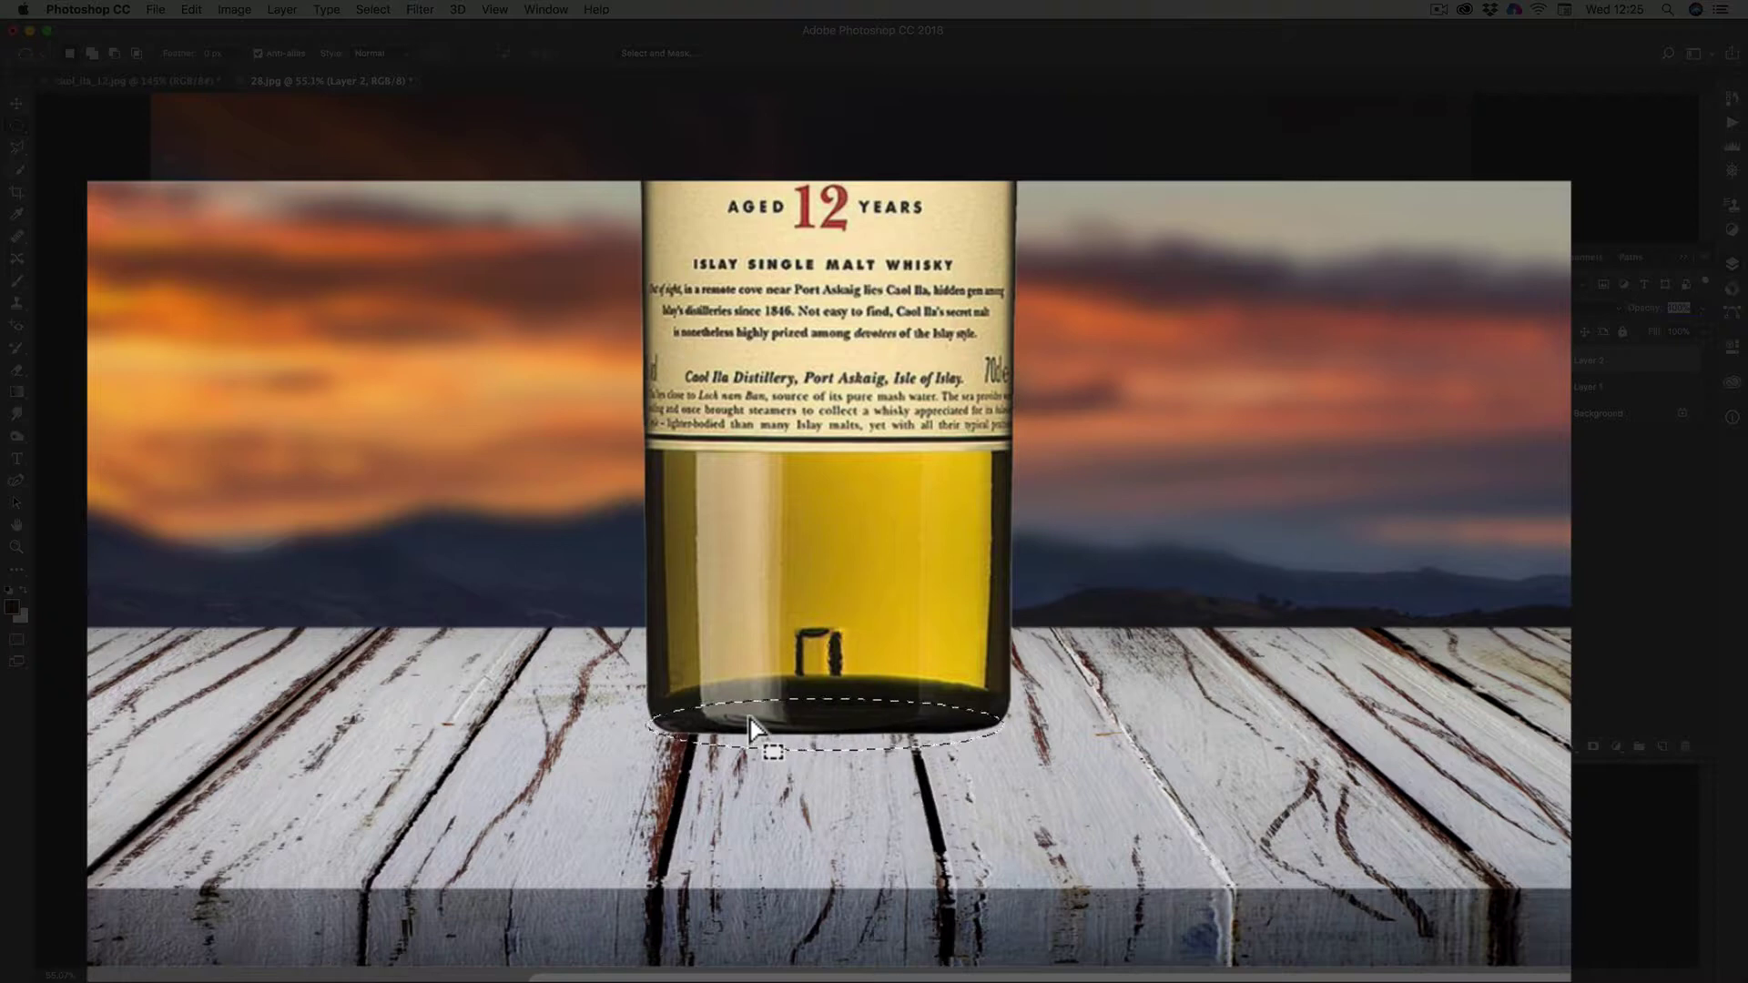
Smudge the bottle's bottom edge downwards at 100% strength to fill the elliptical selection with a curved base, then deselect
{"action": "scroll", "coordinate": [748, 724], "scroll_direction": "down", "scroll_amount": 5}
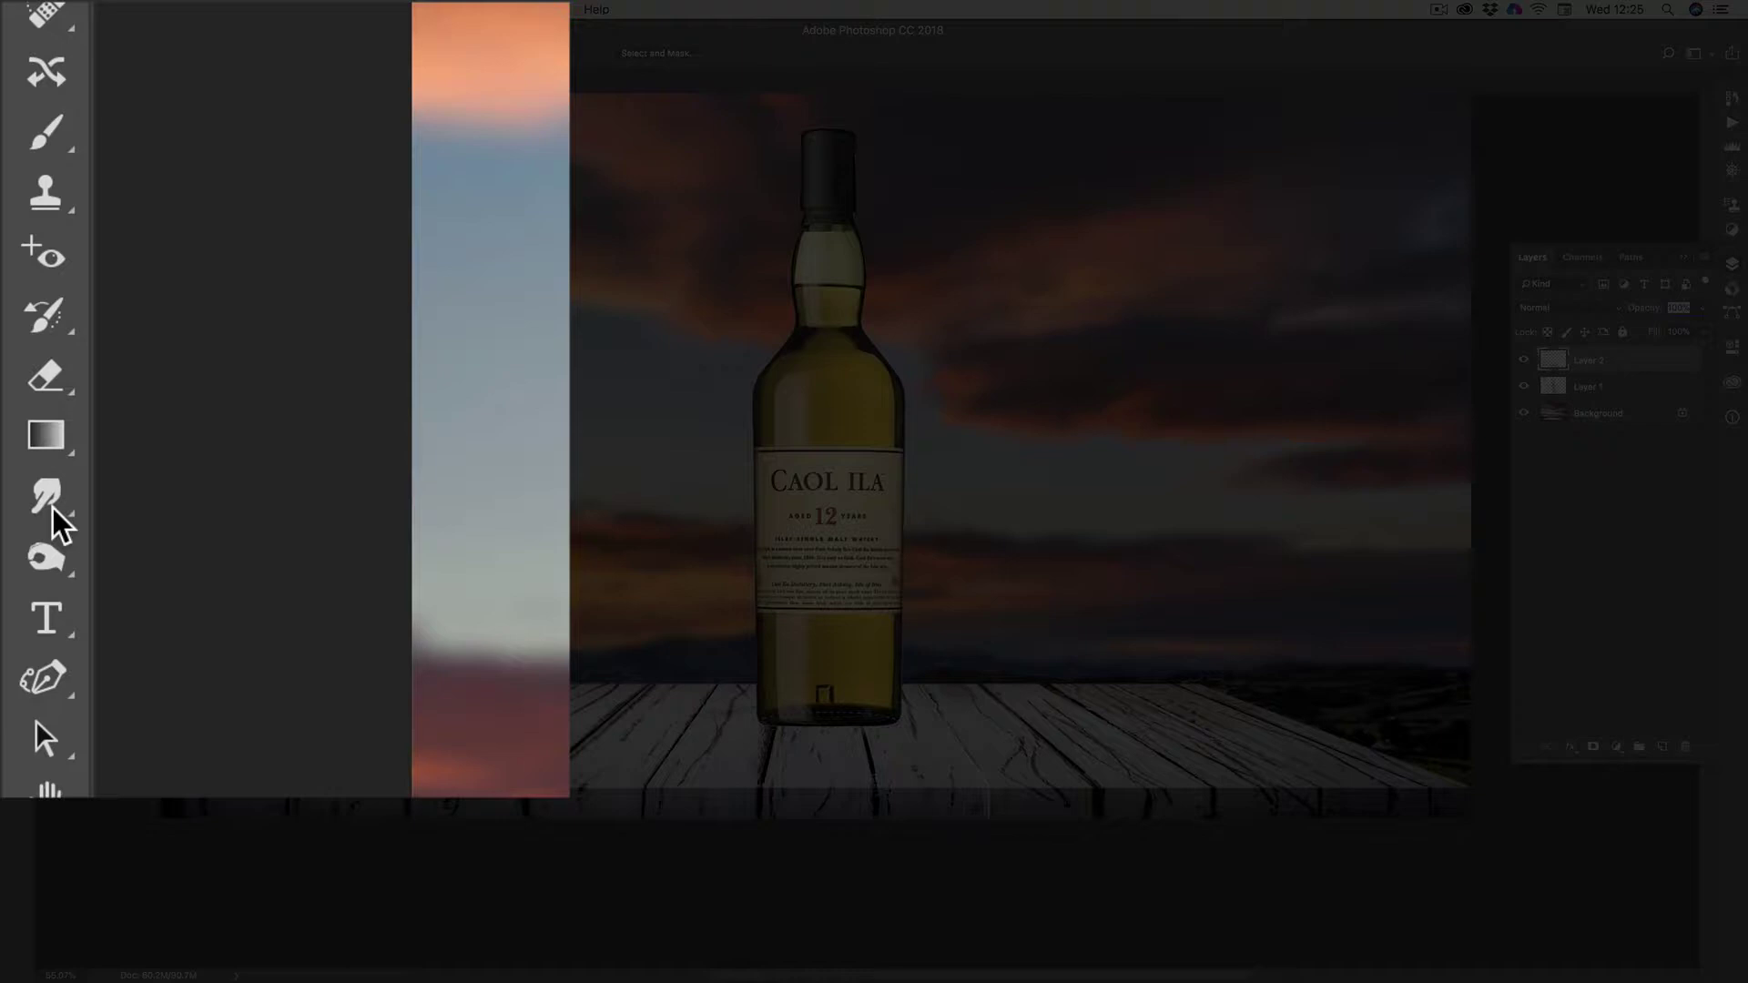
{"action": "left_click", "coordinate": [41, 504]}
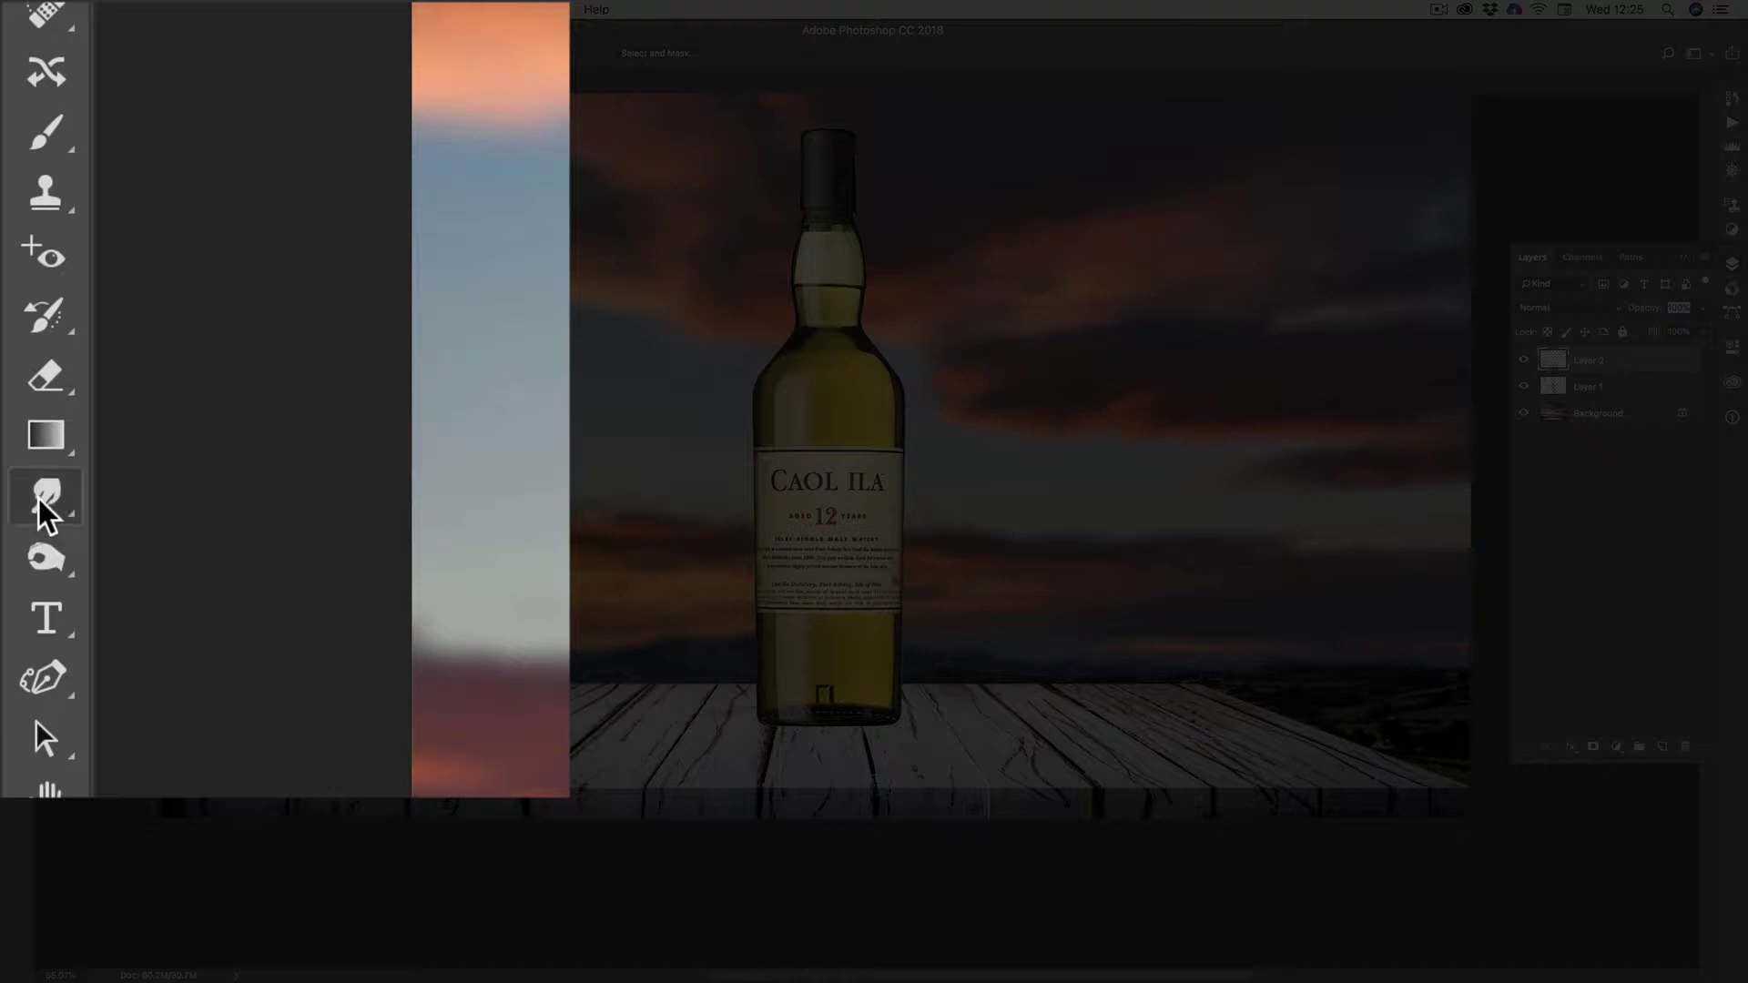
{"action": "right_click", "coordinate": [41, 504]}
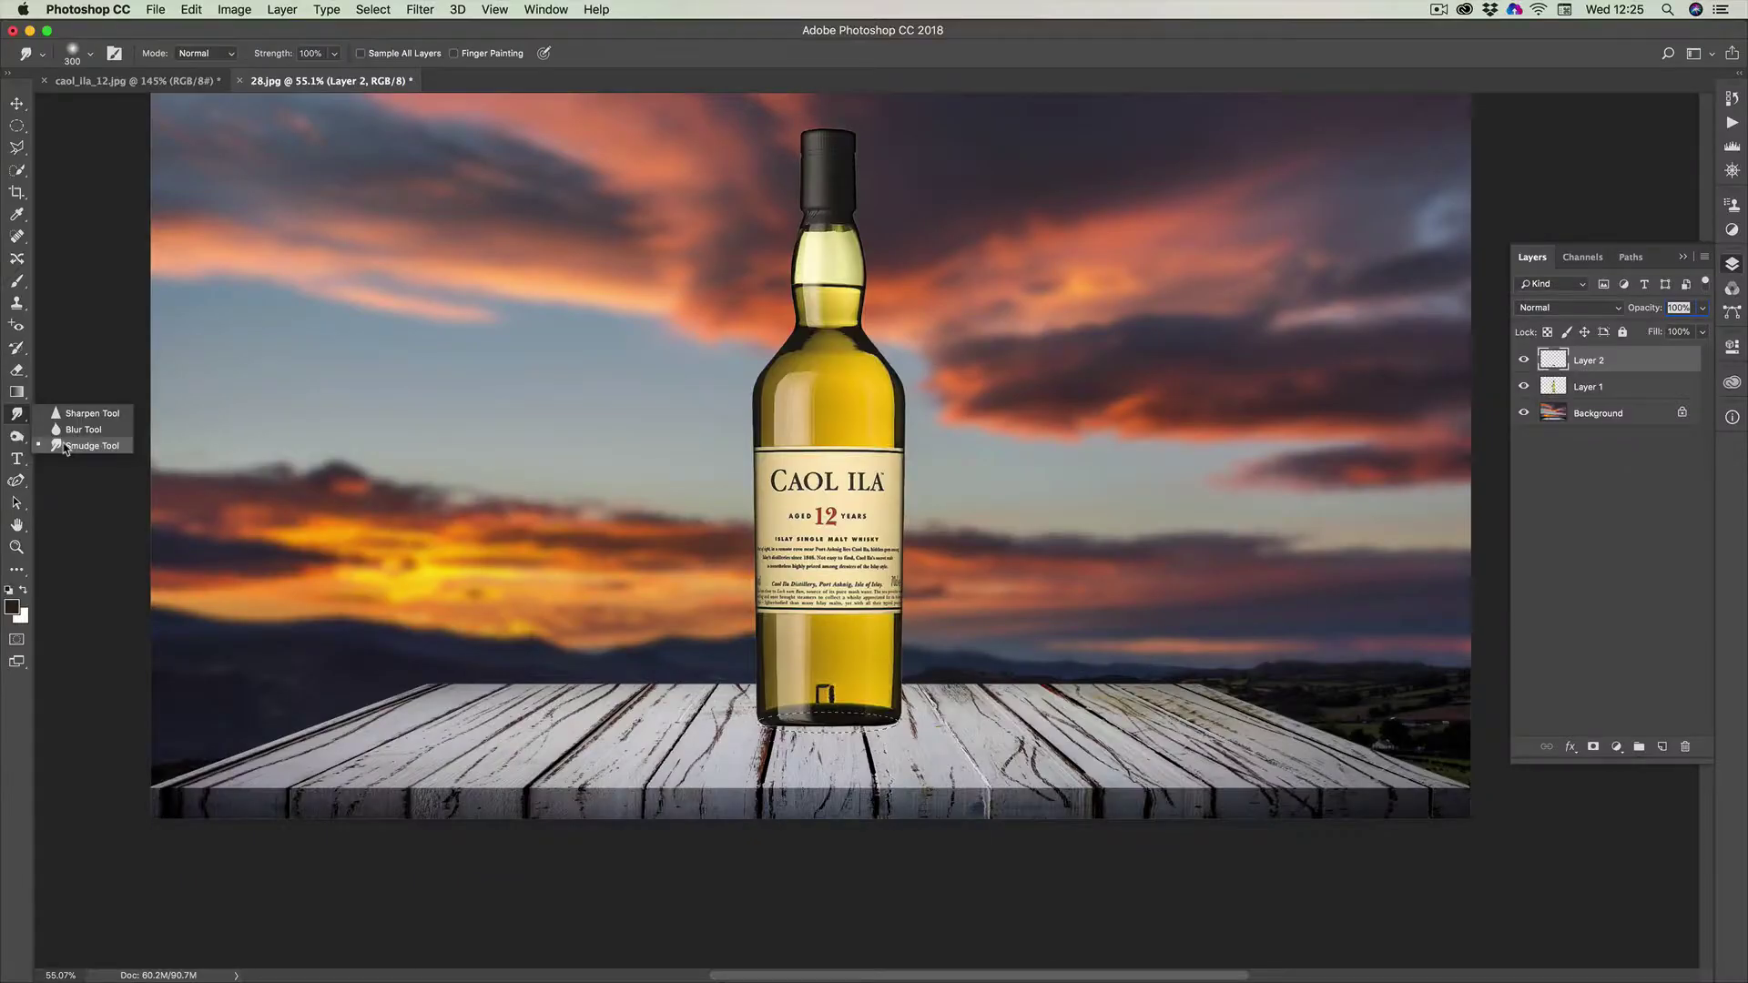
{"action": "left_click", "coordinate": [65, 446]}
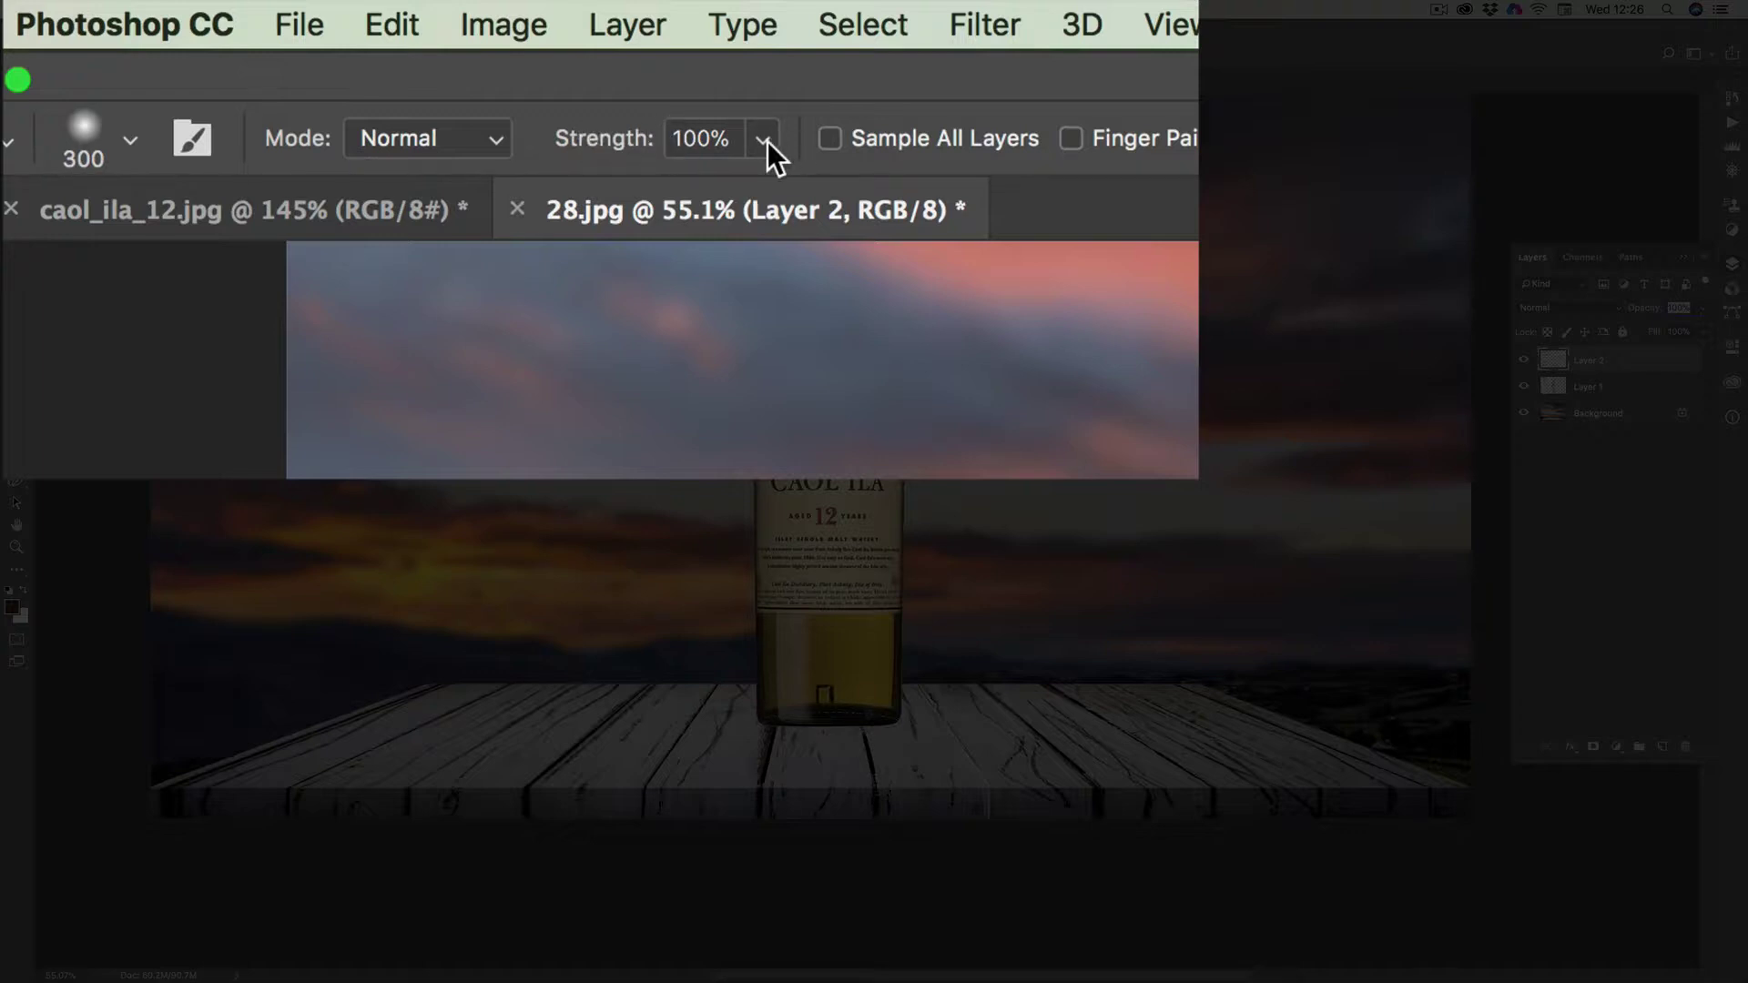
{"action": "left_click", "coordinate": [334, 53]}
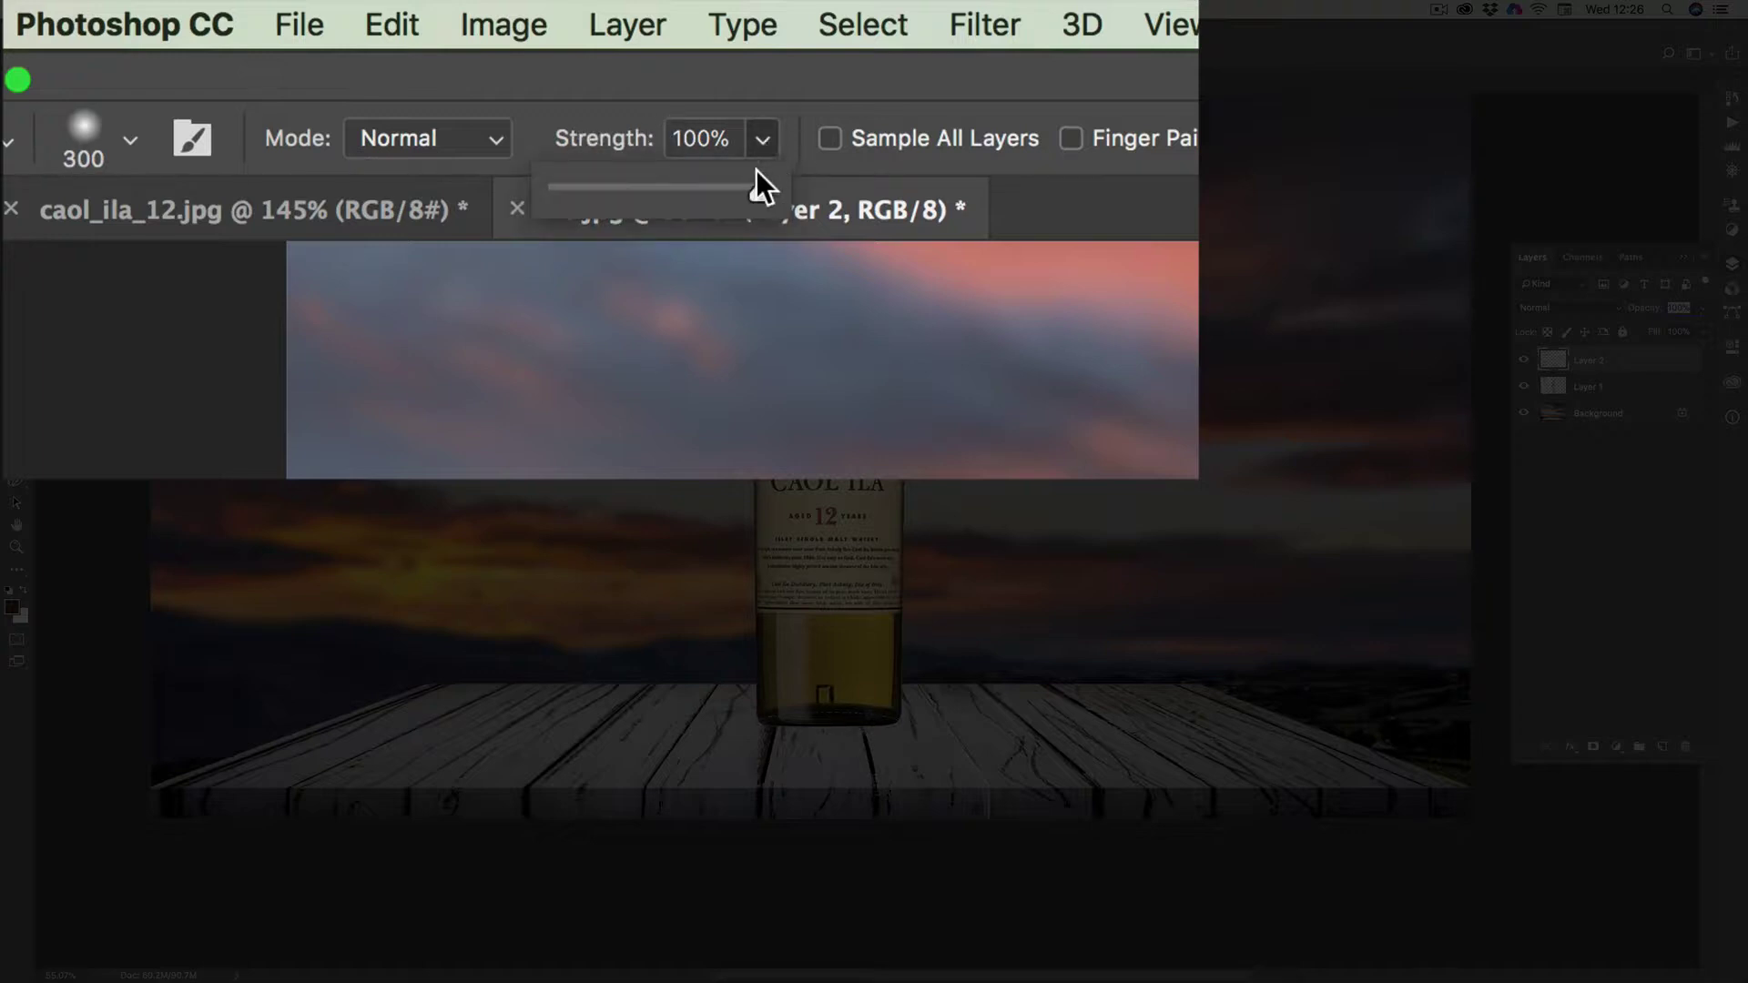
{"action": "left_click_drag", "start_coordinate": [758, 187], "coordinate": [783, 187]}
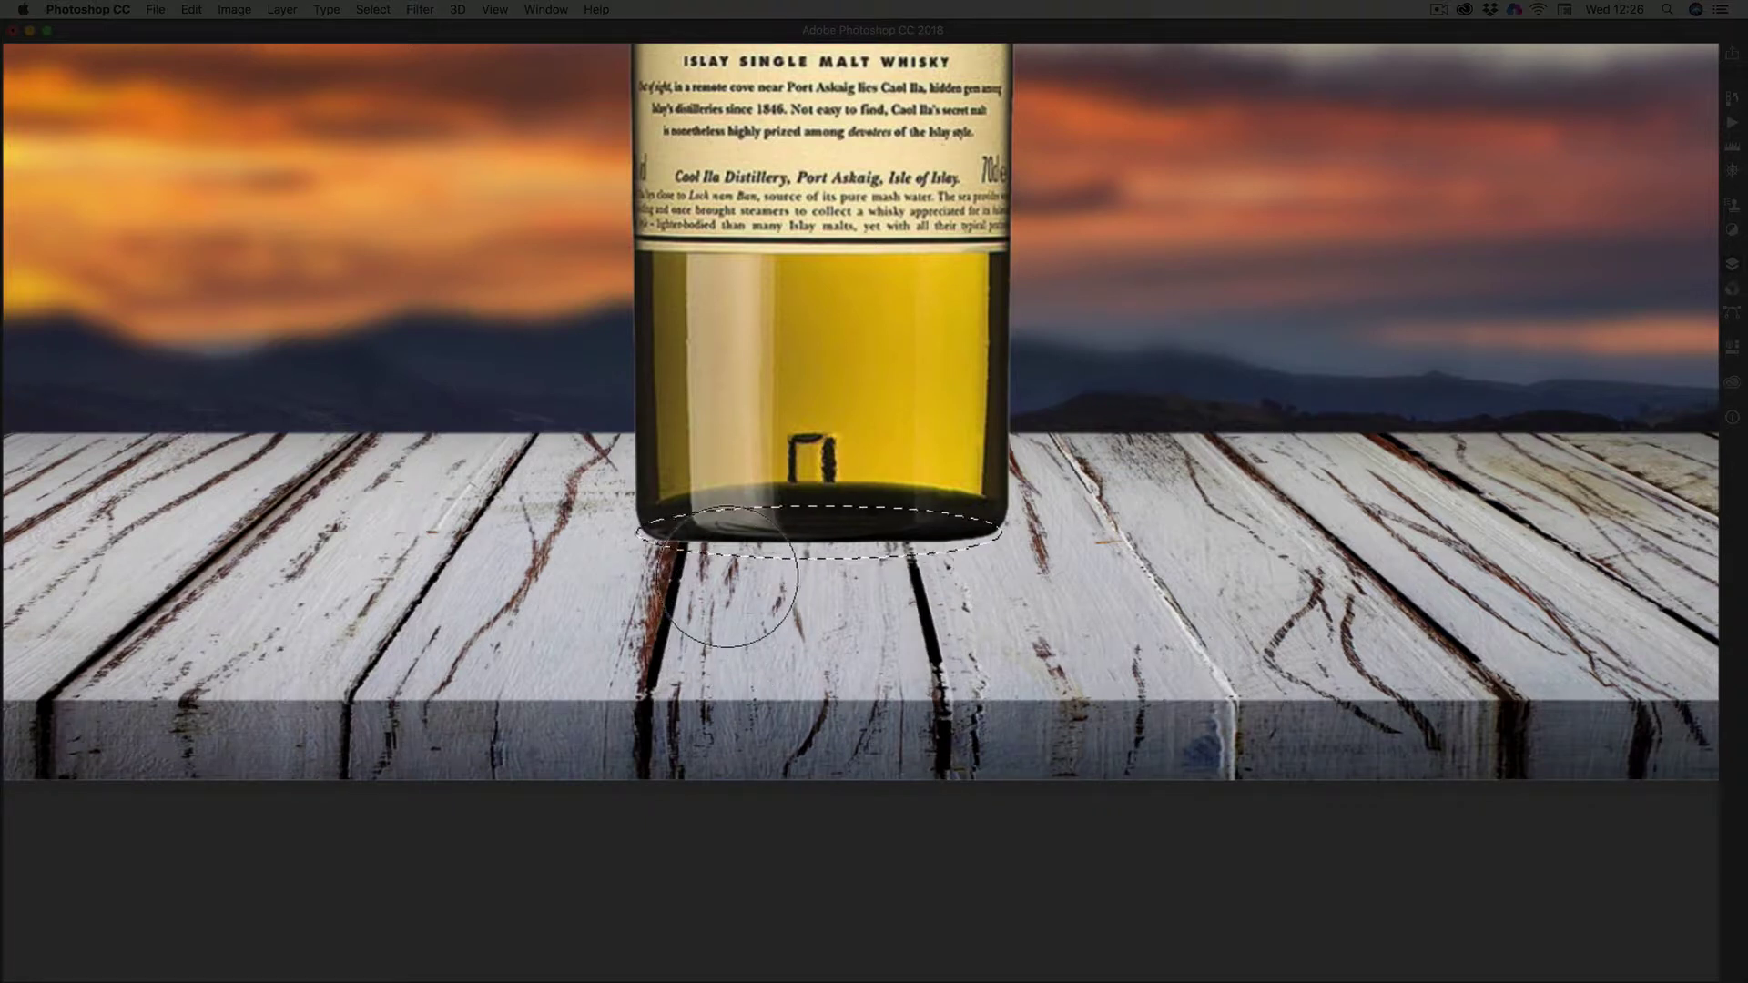
{"action": "left_click_drag", "start_coordinate": [727, 573], "coordinate": [725, 590]}
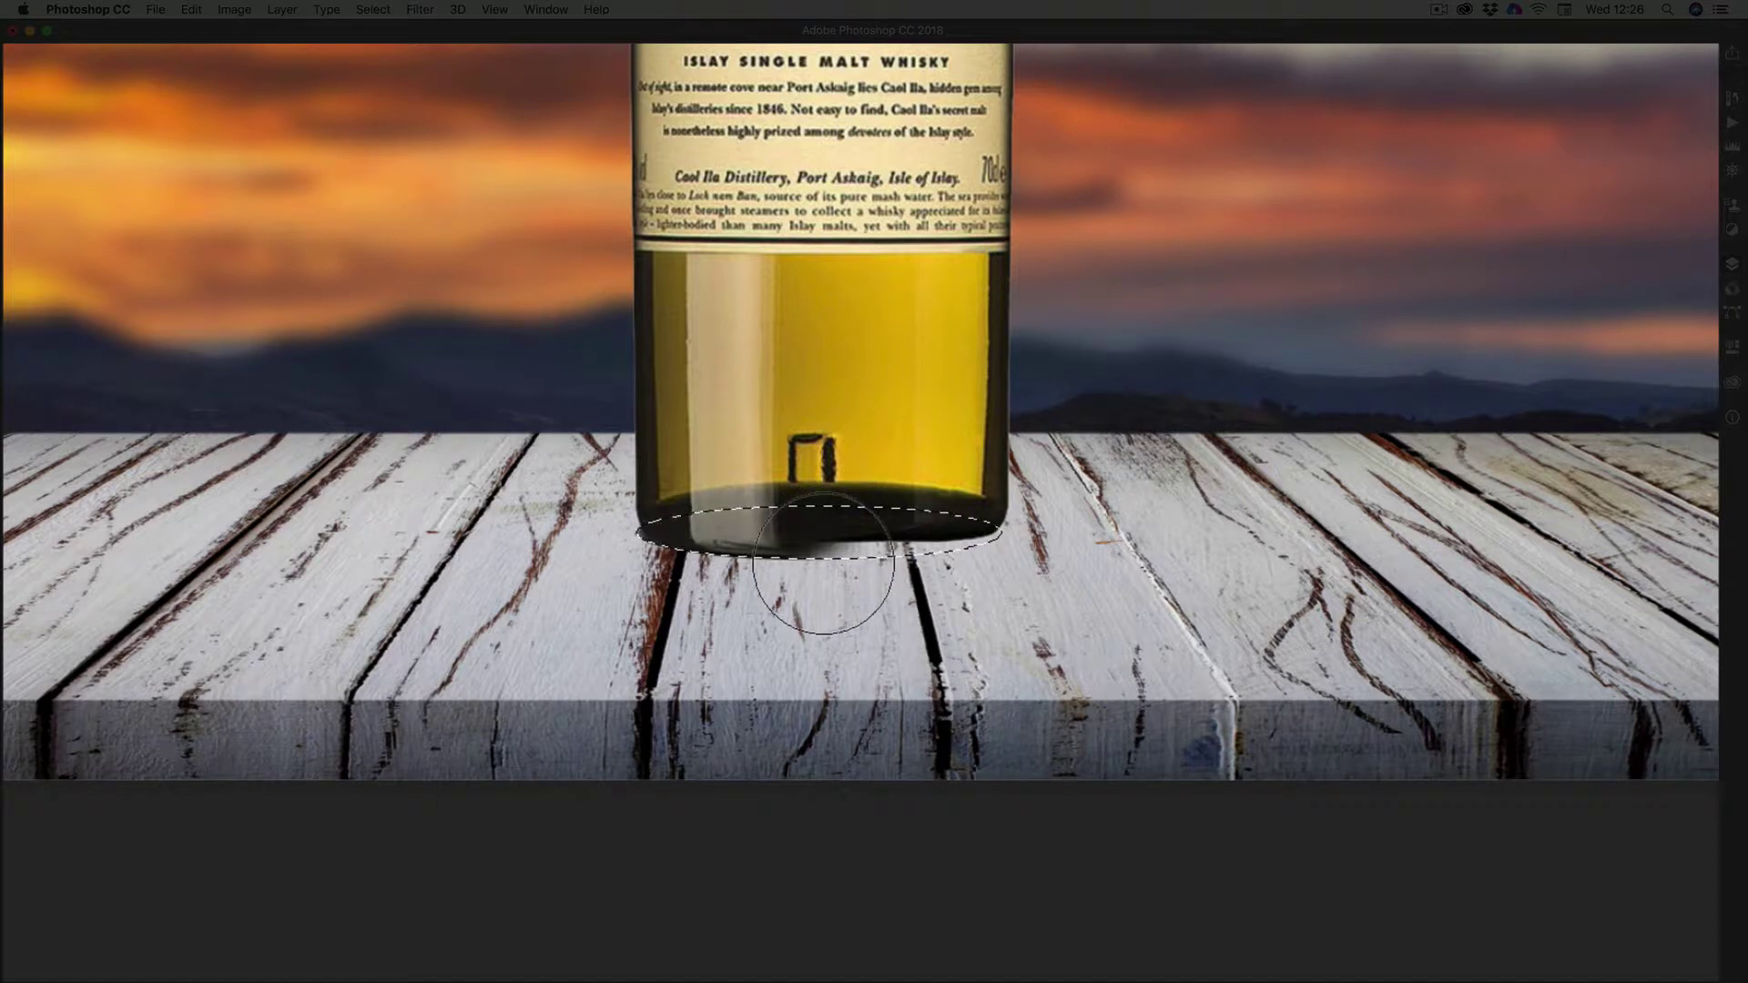
{"action": "mouse_move", "coordinate": [824, 564]}
{"action": "left_mouse_down"}
{"action": "mouse_move", "coordinate": [837, 571]}
{"action": "mouse_move", "coordinate": [818, 581]}
{"action": "left_mouse_up"}
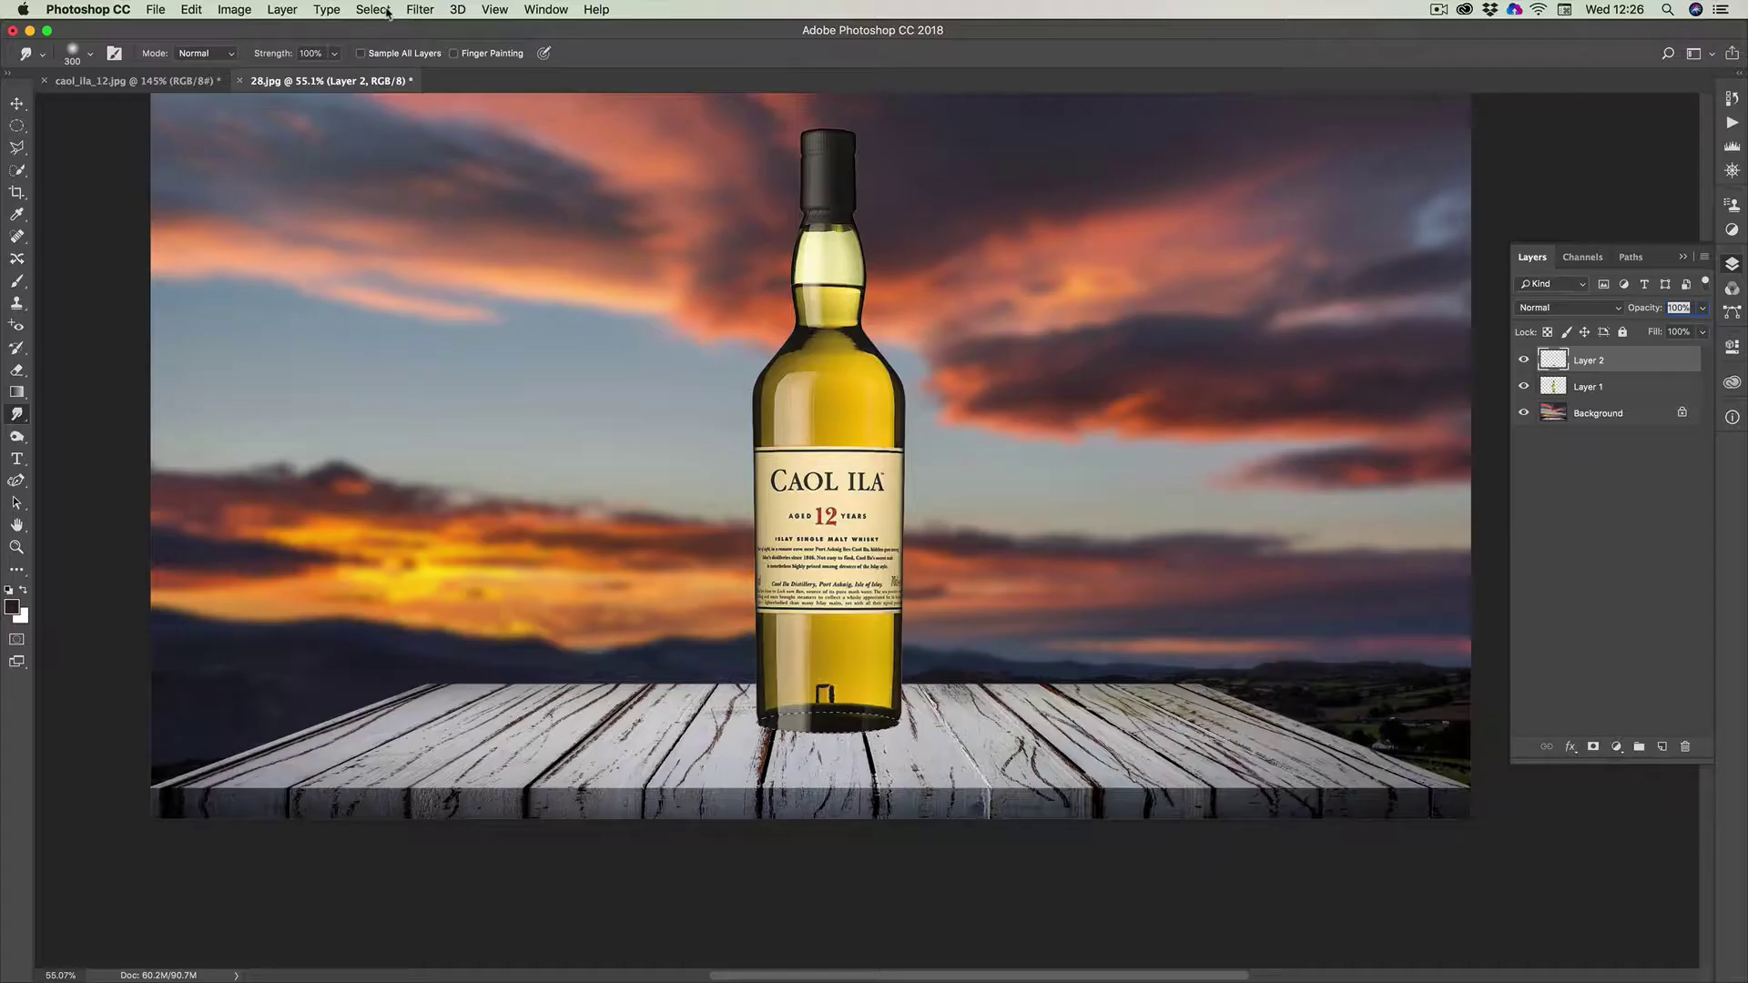
{"action": "left_click", "coordinate": [372, 9]}
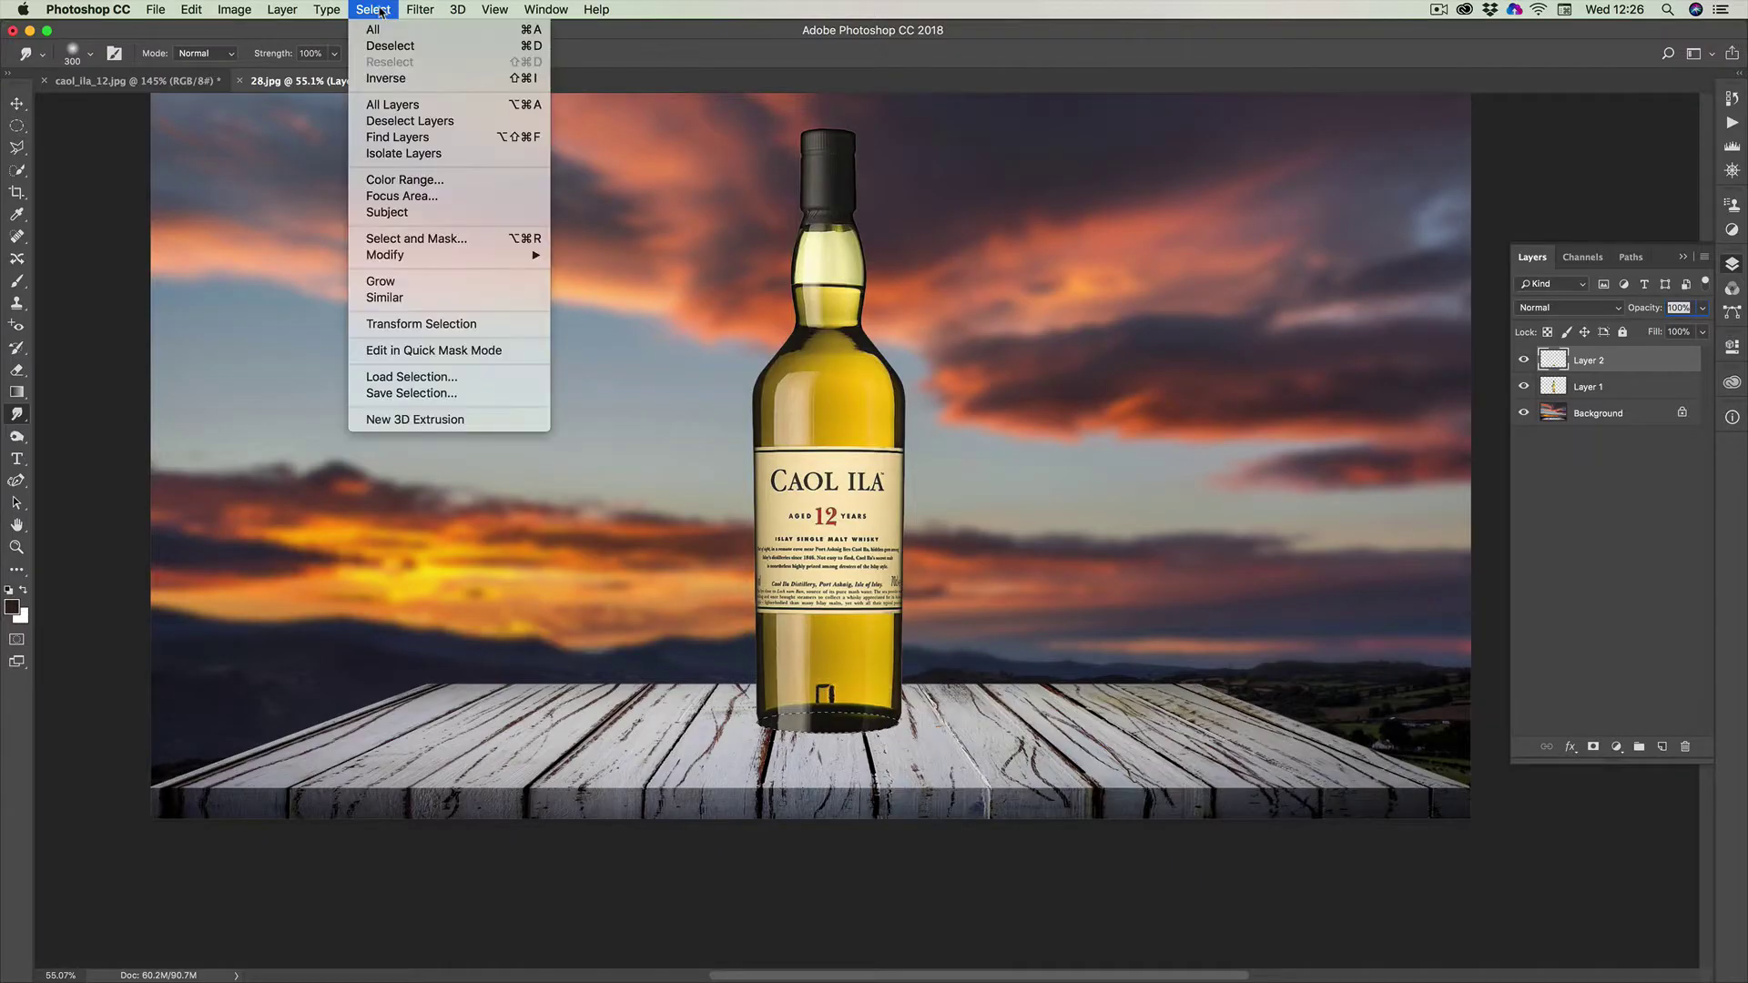
{"action": "left_click", "coordinate": [325, 94]}
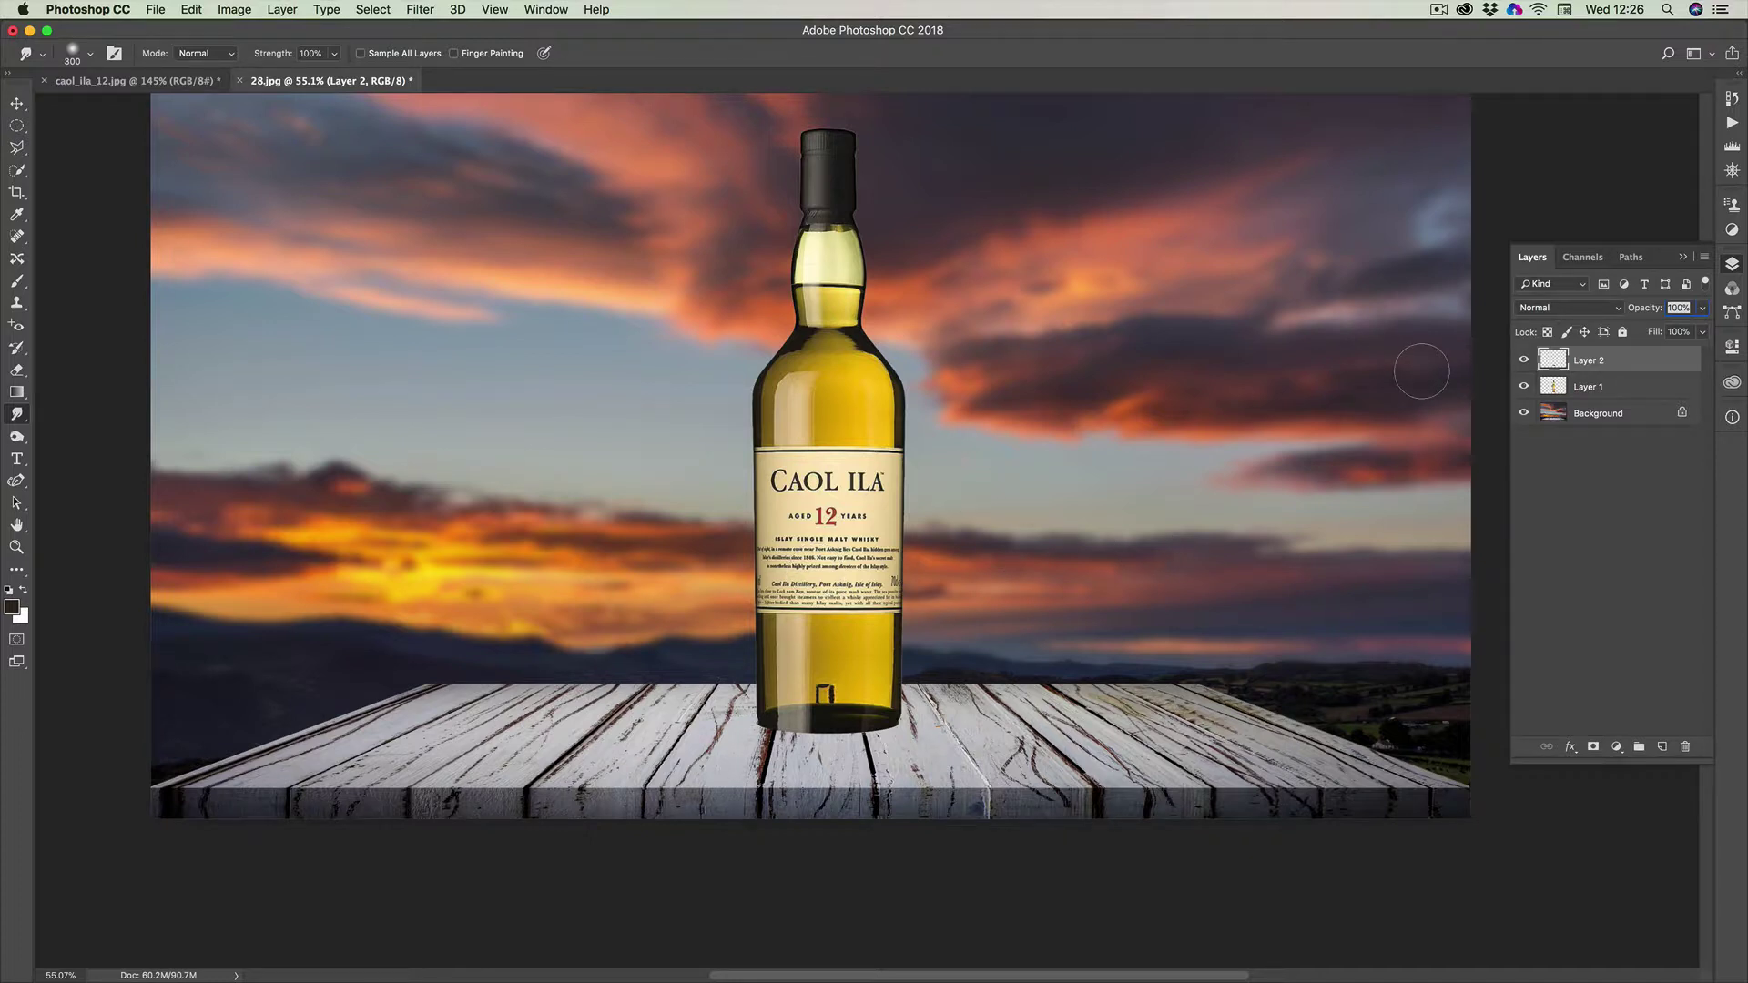
Stretch the base piece on Layer 2 upwards to slightly more than 2.5 cm high, keeping its lower edge in place
{"action": "scroll", "coordinate": [1397, 370], "scroll_direction": "down", "scroll_amount": 1}
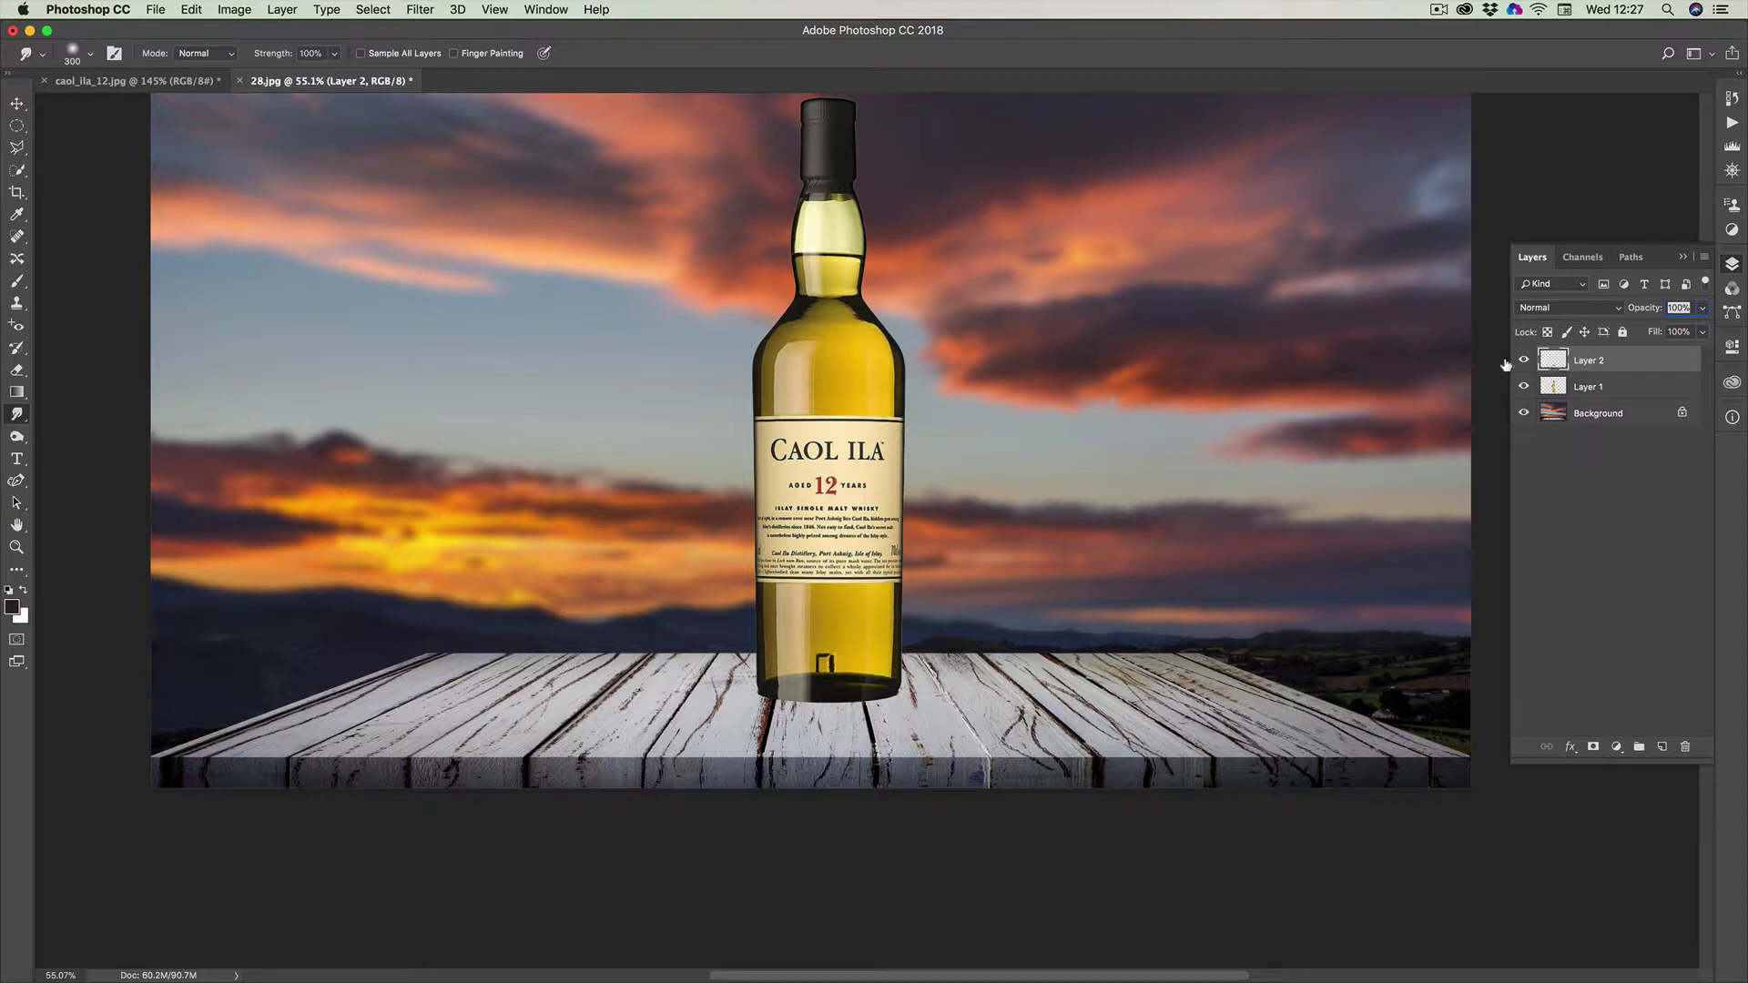
{"action": "left_click", "coordinate": [16, 103]}
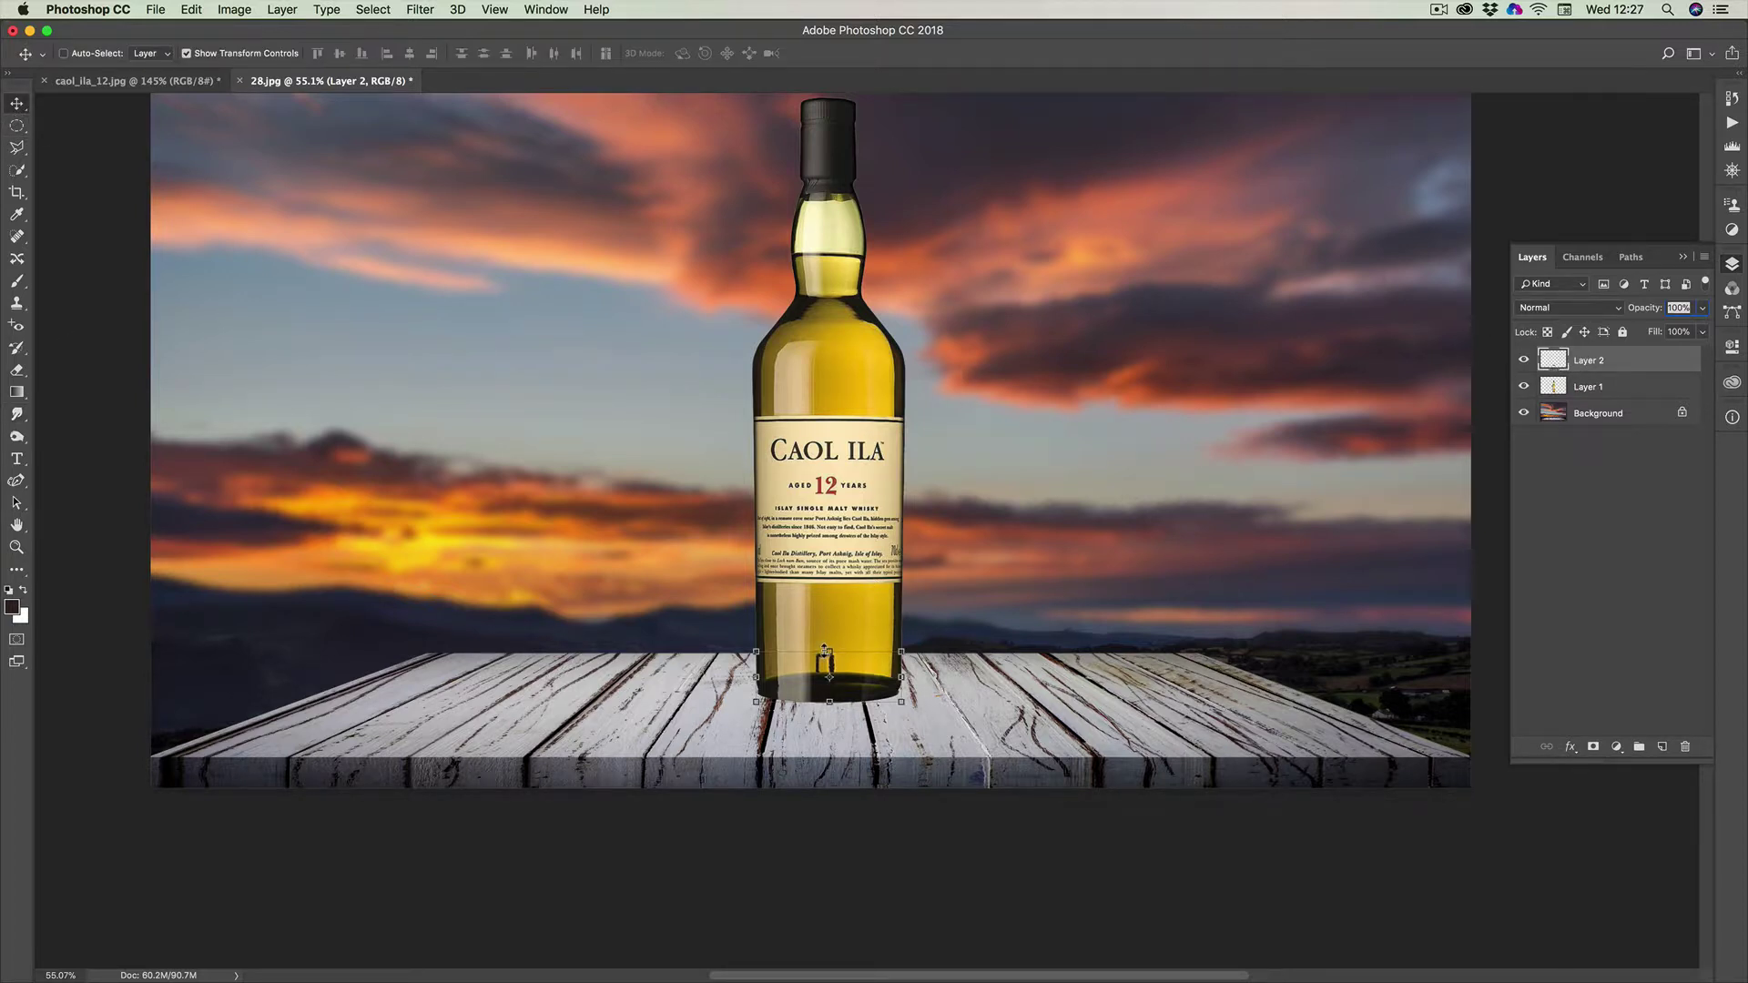
{"action": "left_click_drag", "start_coordinate": [825, 649], "coordinate": [823, 646]}
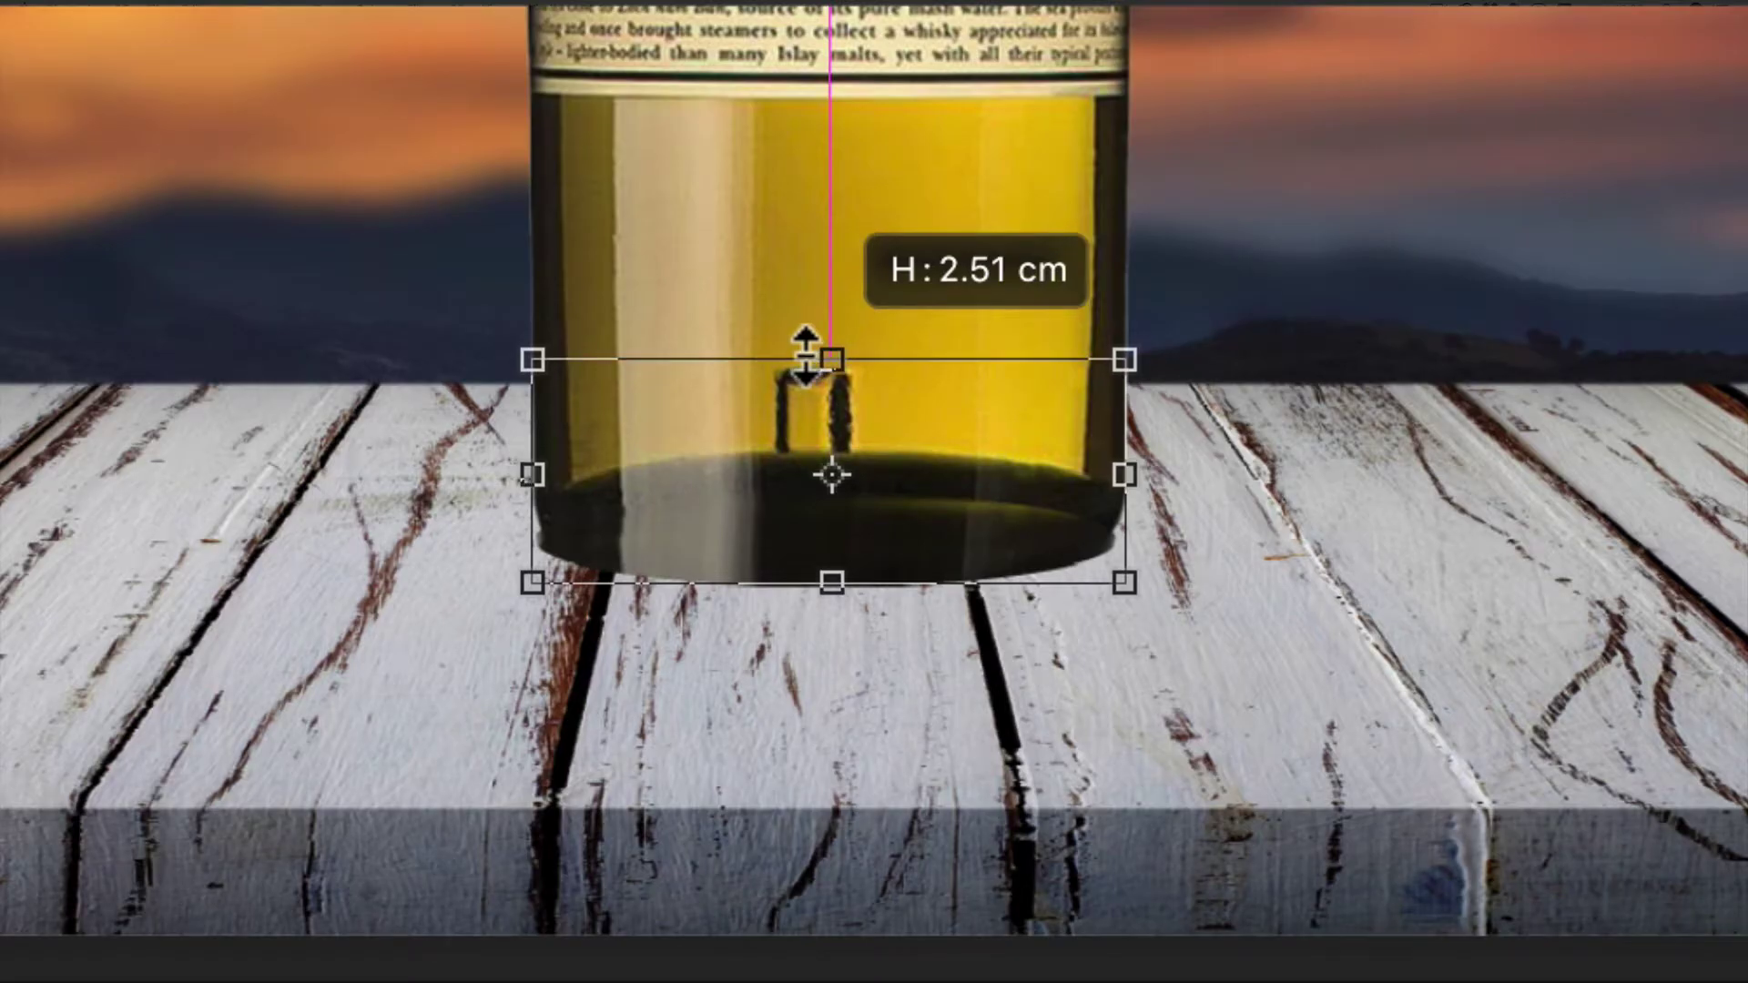
{"action": "left_click_drag", "start_coordinate": [806, 353], "coordinate": [805, 342]}
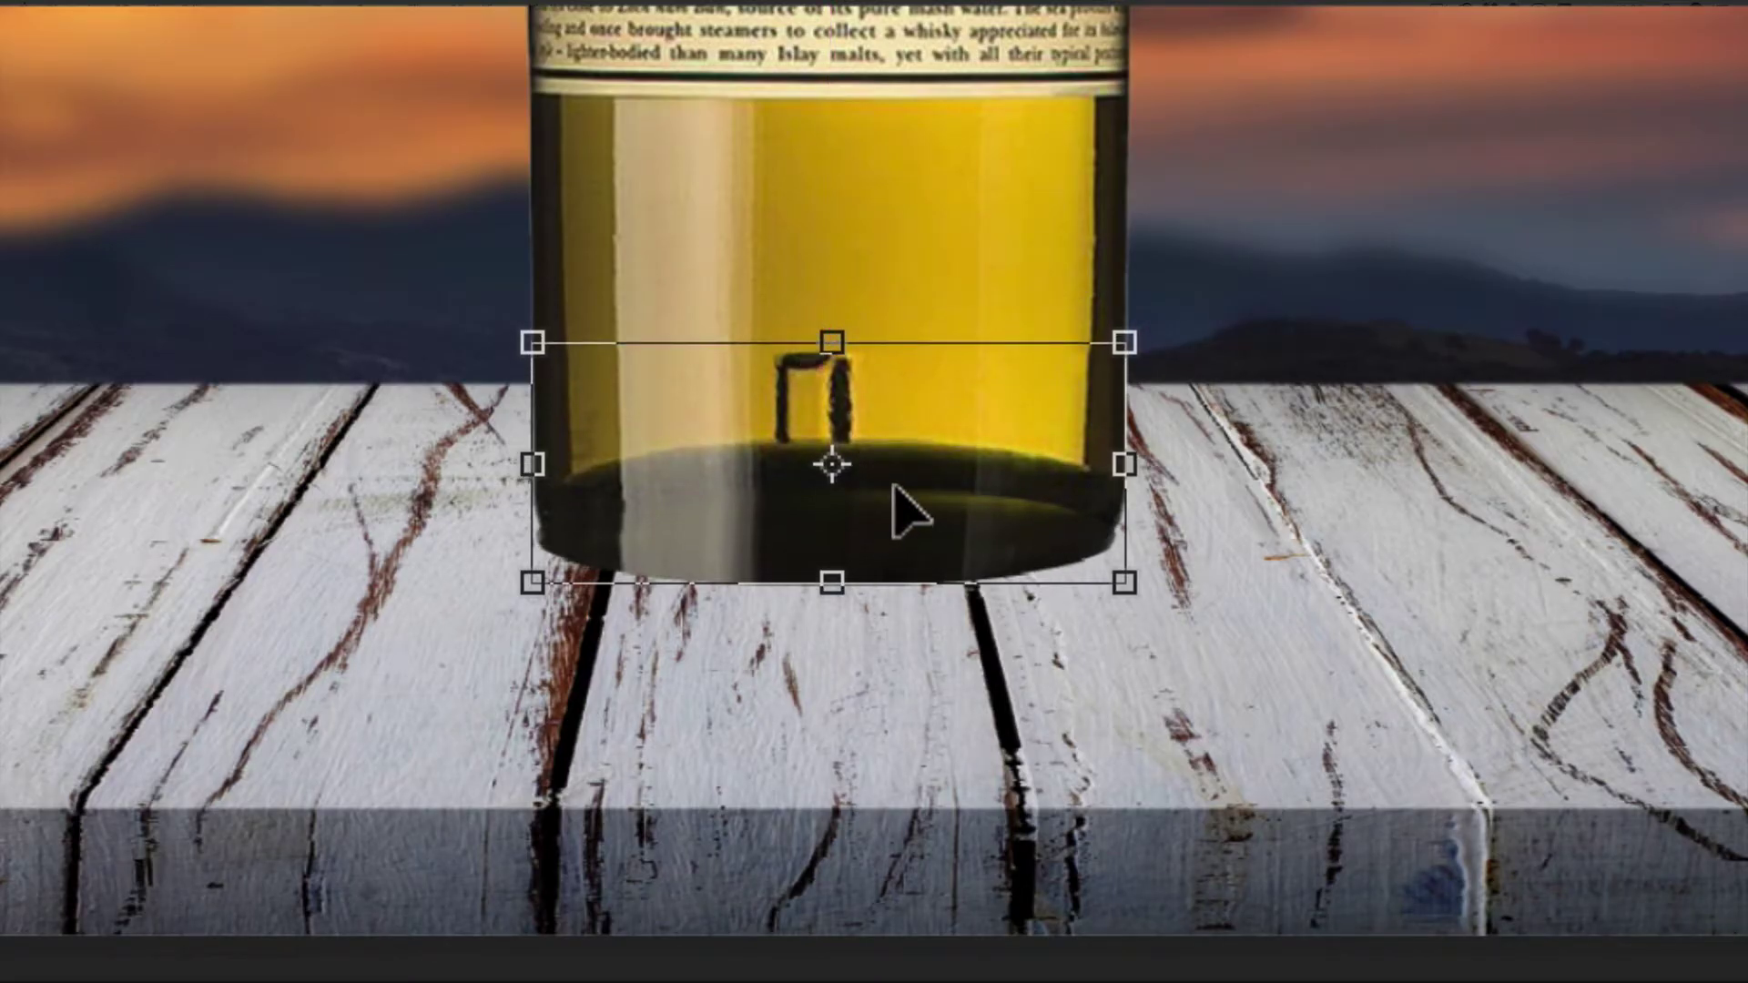
Reposition the stretched base piece vertically, nudging it down in small increments to align with the bottle, and apply the transformation
{"action": "left_click_drag", "start_coordinate": [894, 475], "coordinate": [893, 469]}
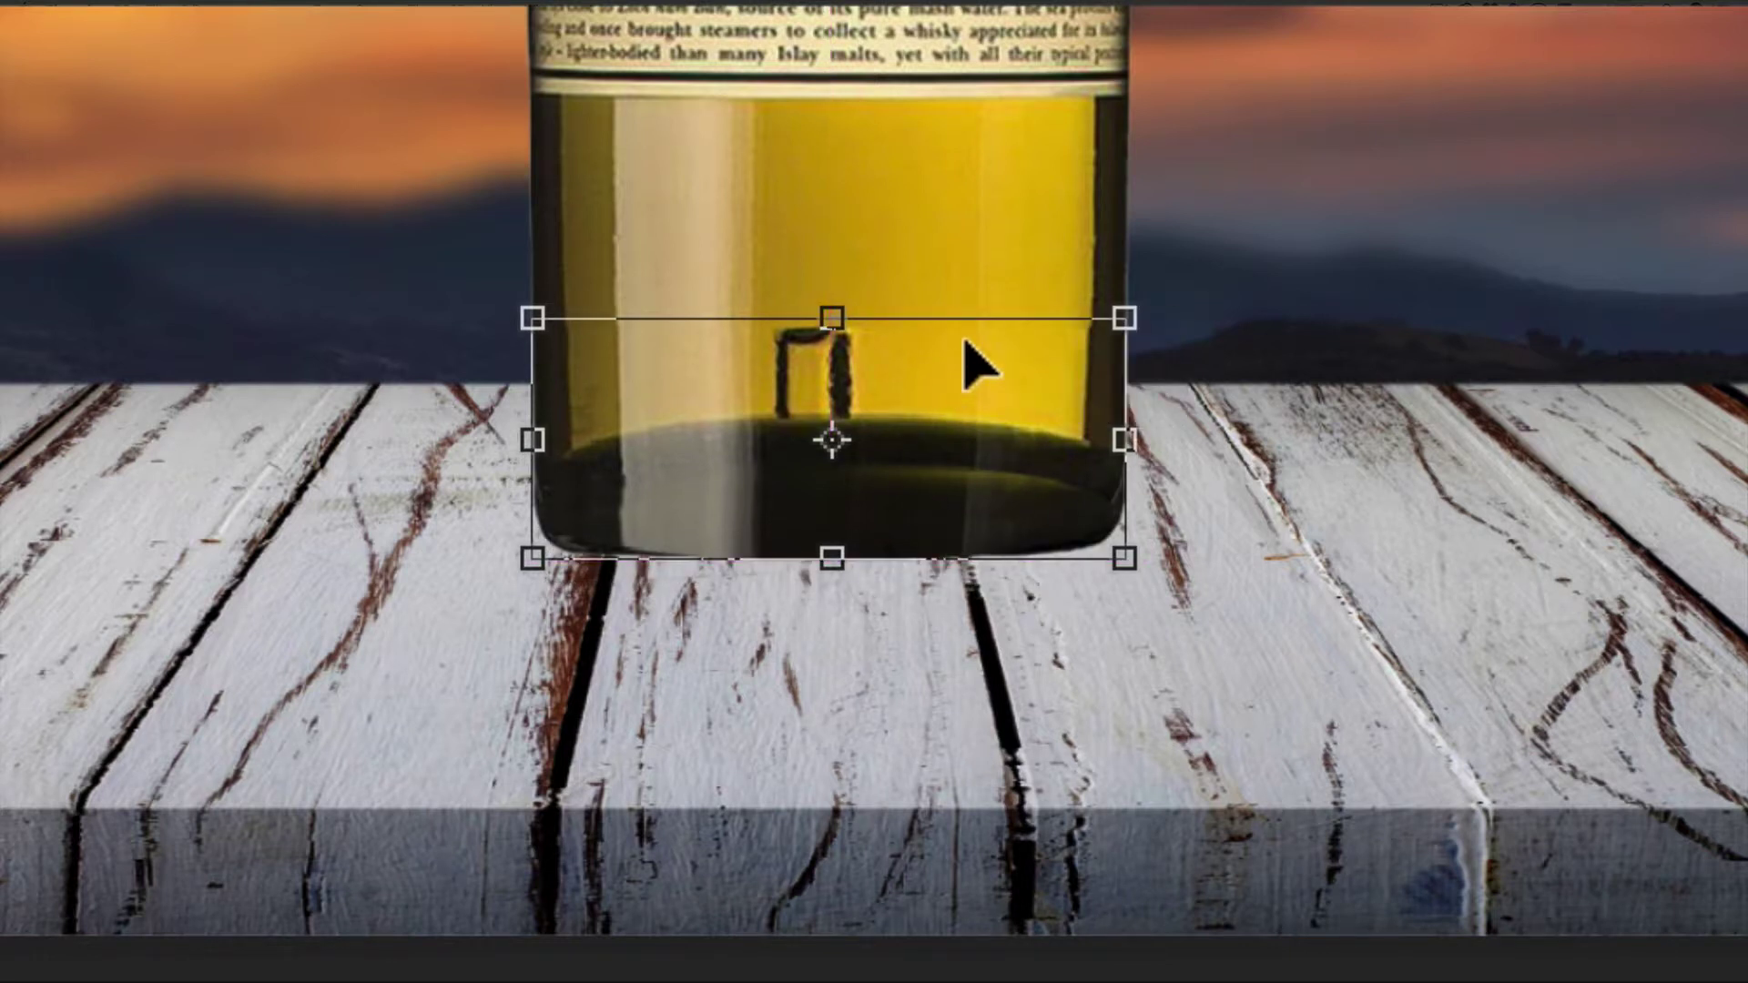
{"action": "key", "text": "Down"}
{"action": "key", "text": "Down"}
{"action": "key", "text": "Down"}
{"action": "key", "text": "Down"}
{"action": "key", "text": "Down"}
{"action": "key", "text": "Down"}
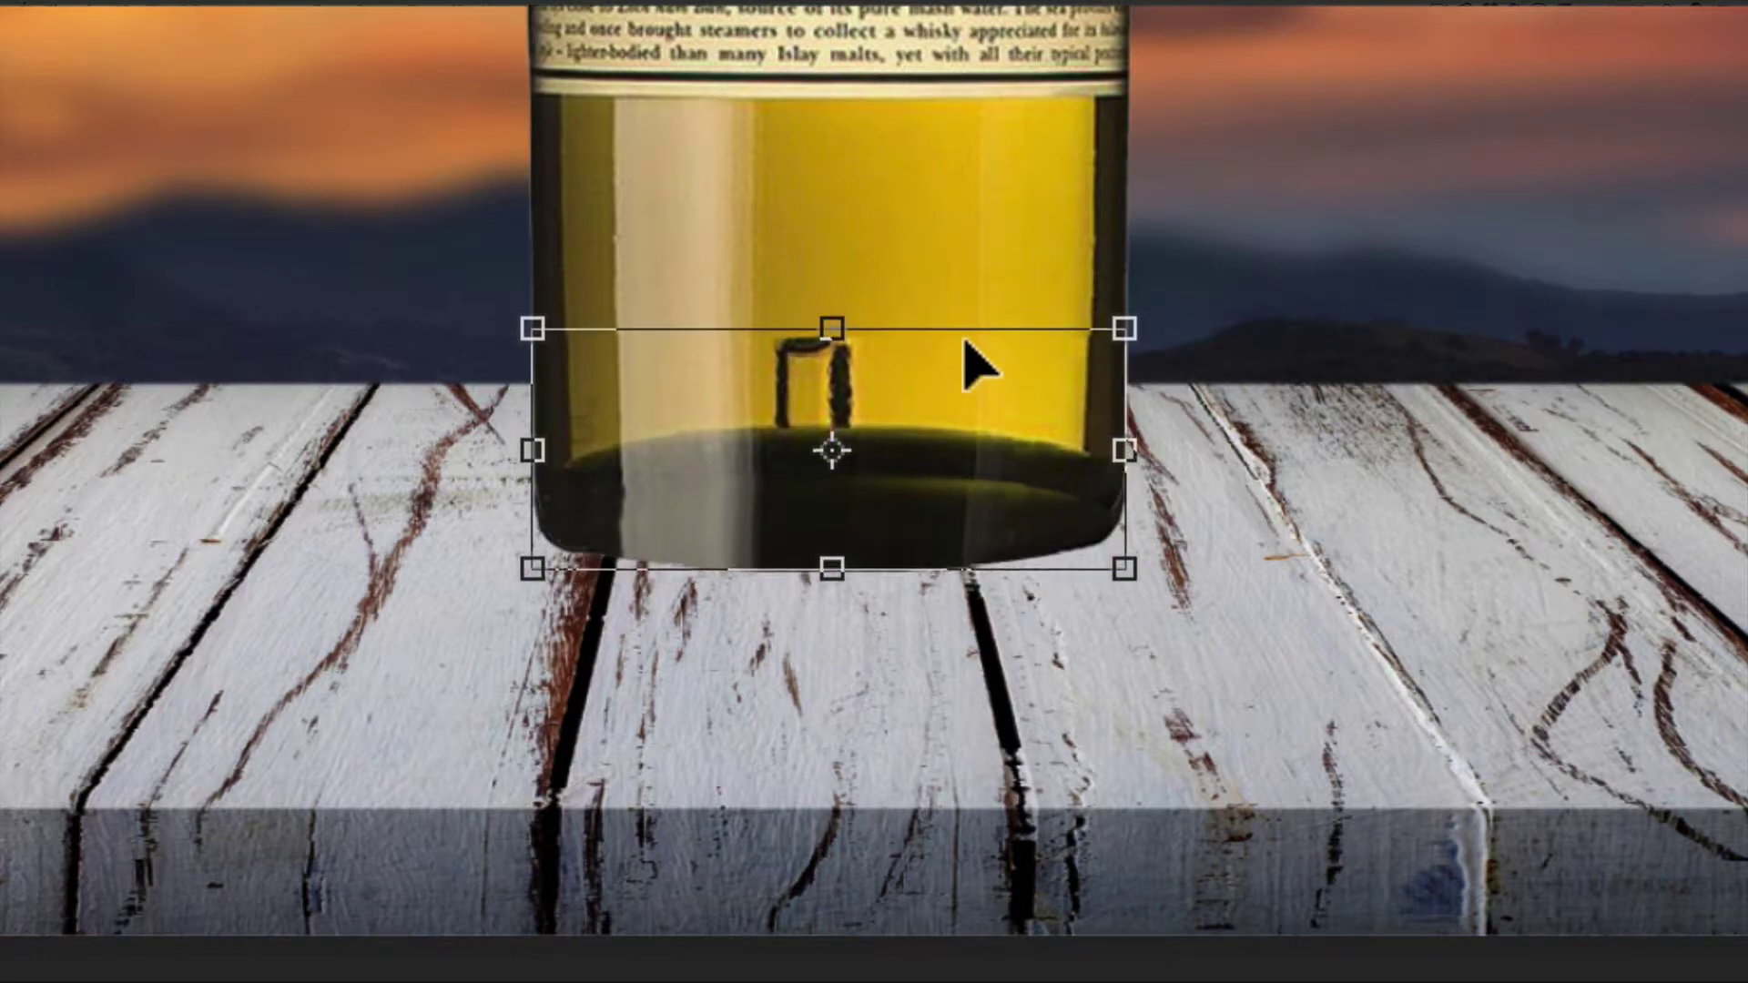
{"action": "key", "text": "Down"}
{"action": "key", "text": "Down"}
{"action": "key", "text": "Down"}
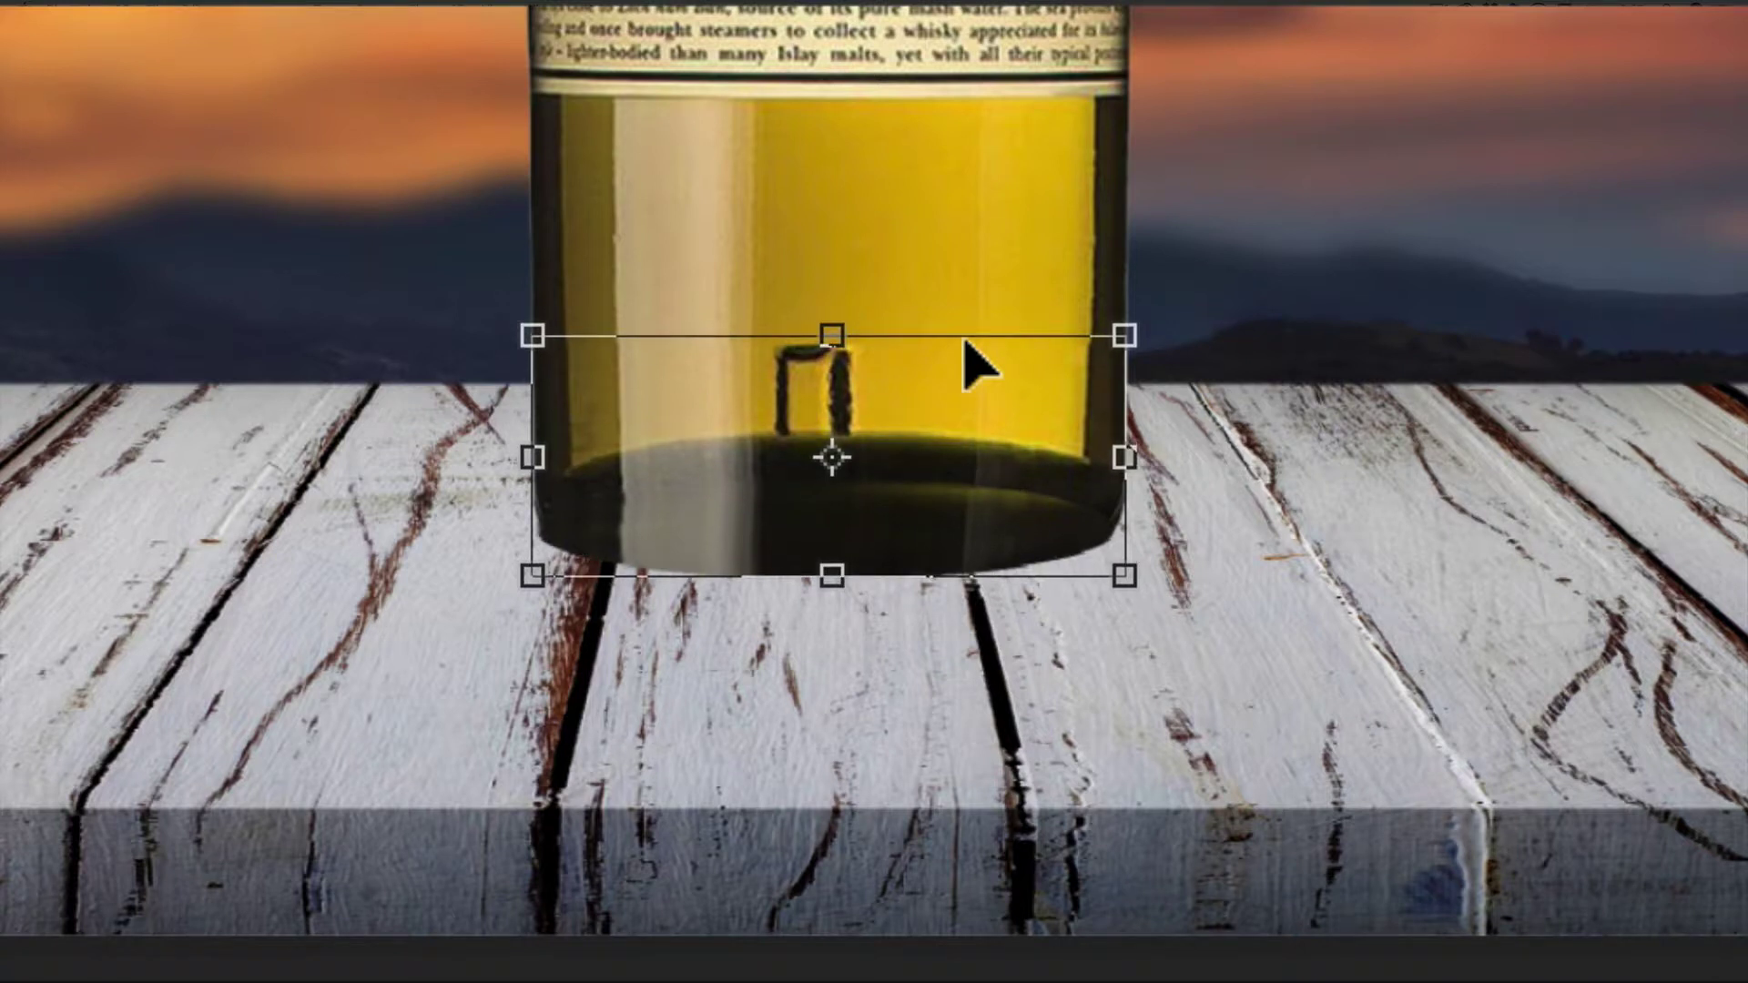
{"action": "key", "text": "Down"}
{"action": "key", "text": "Down"}
{"action": "key", "text": "Down"}
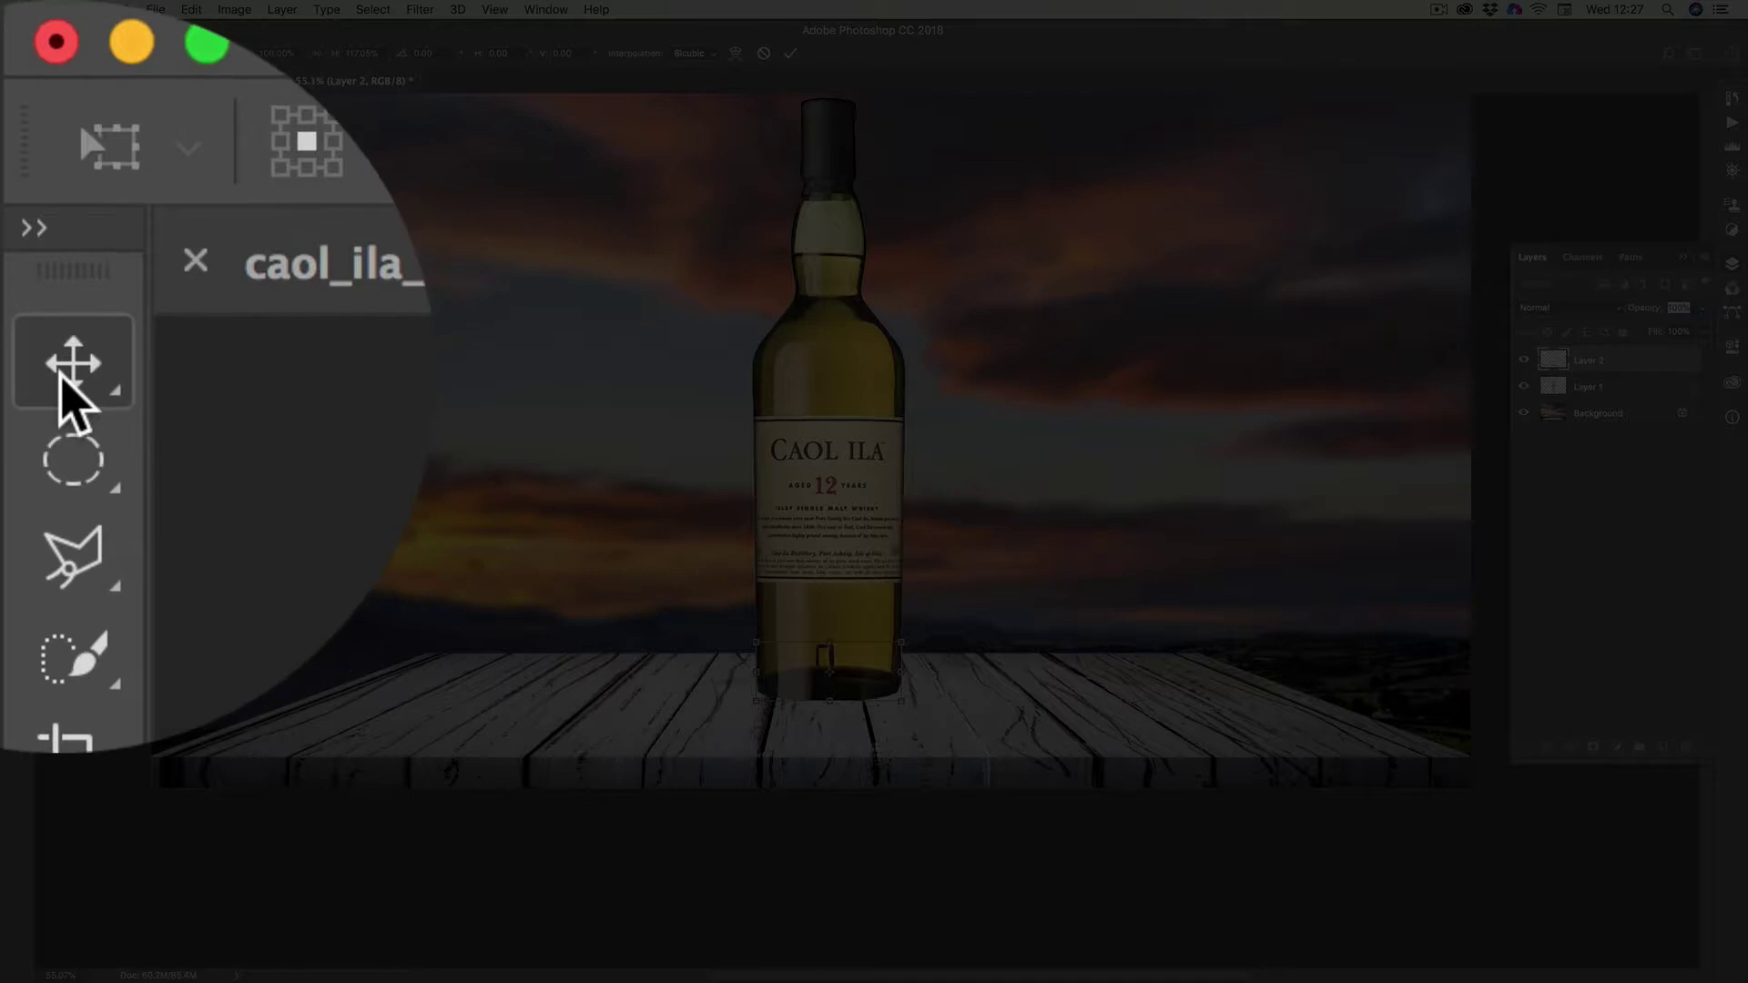
{"action": "left_click", "coordinate": [17, 102]}
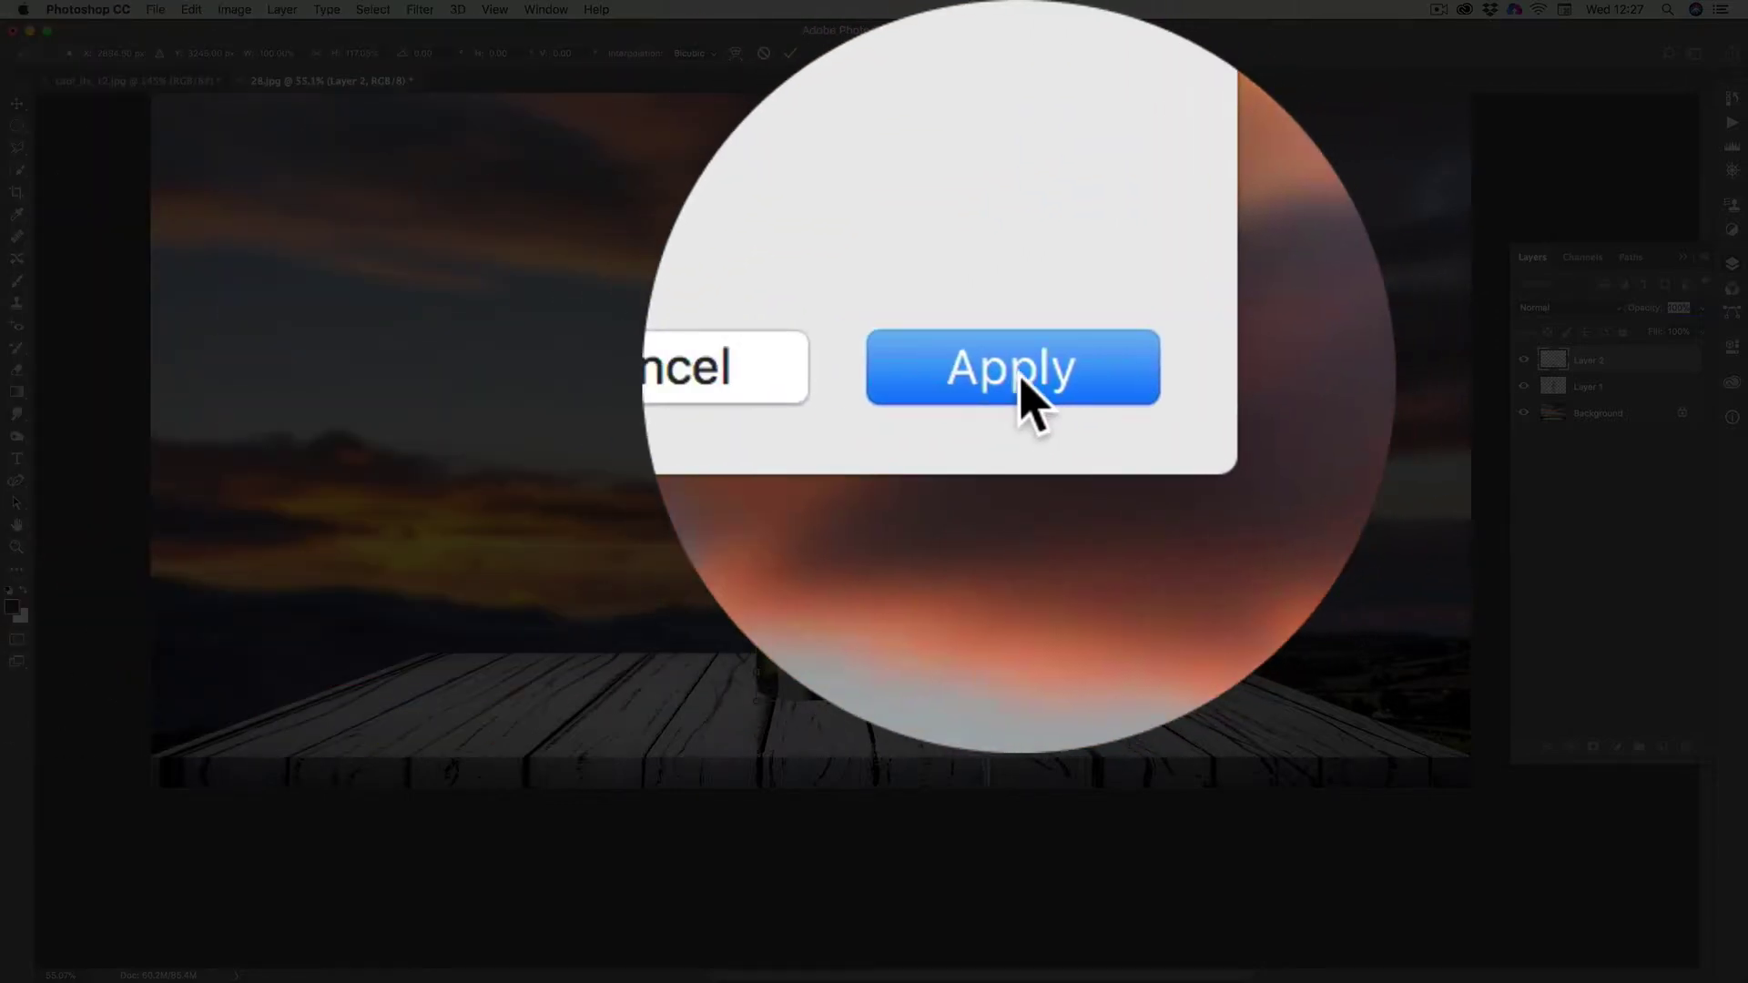
{"action": "left_click", "coordinate": [1023, 382]}
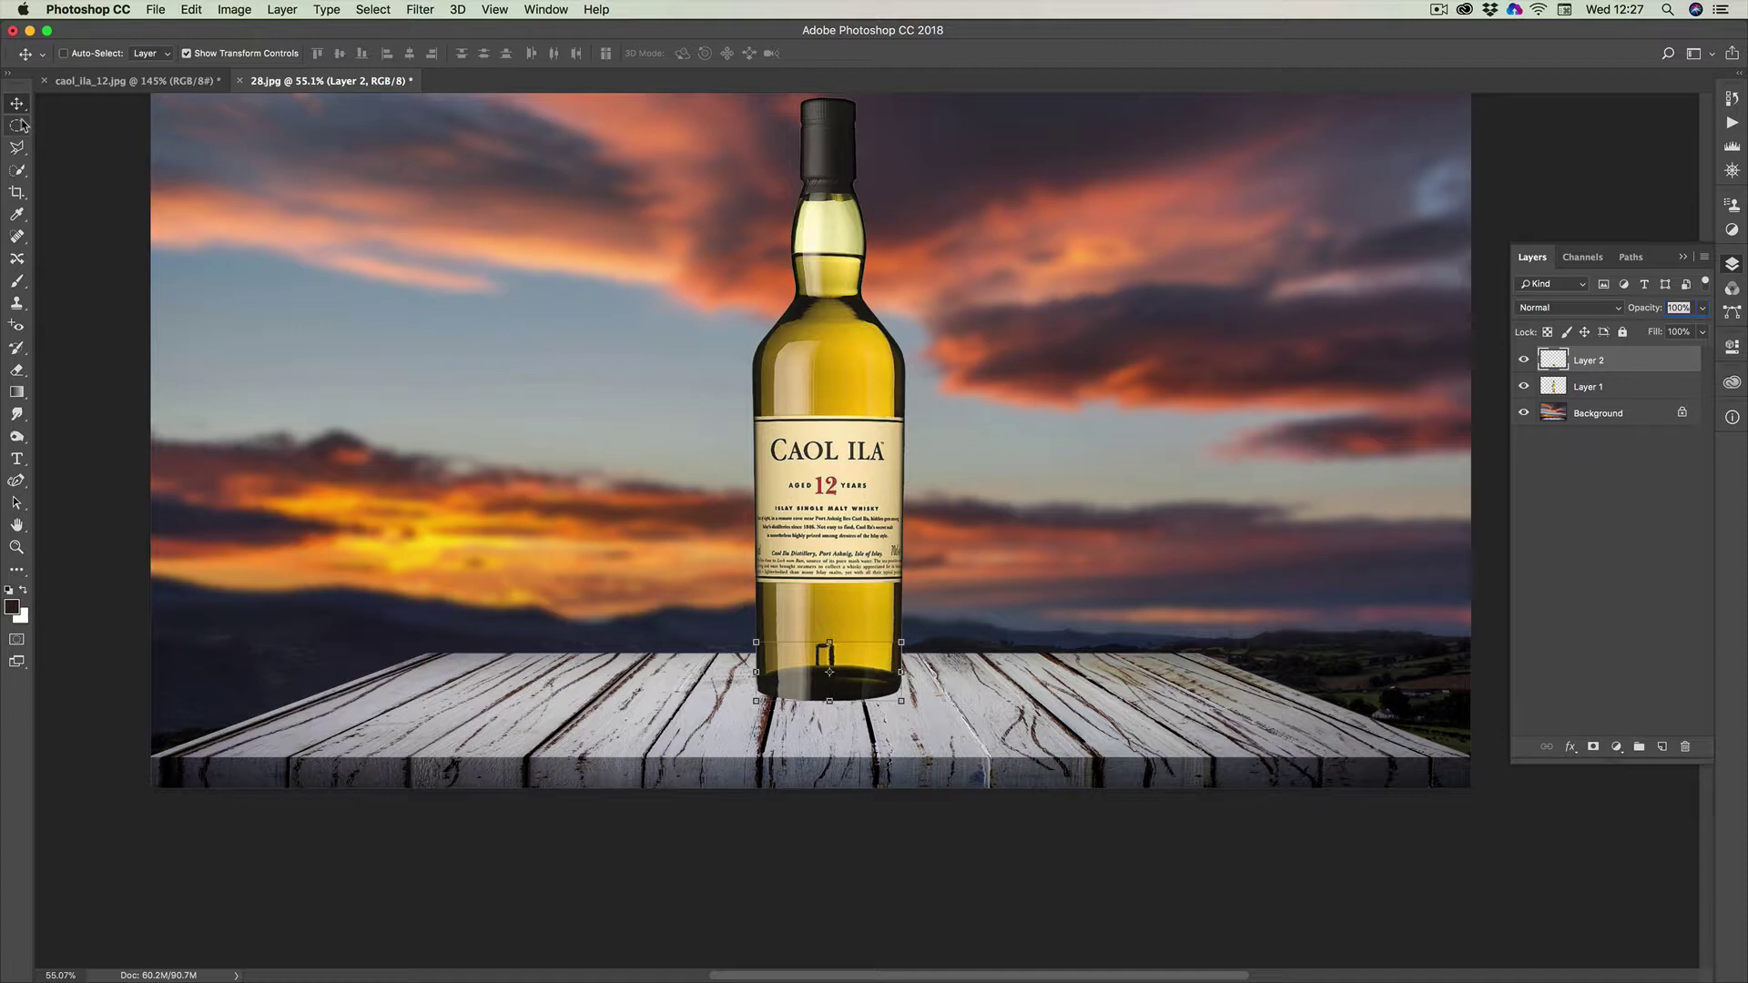
Compare the bottle with and without the reshaped base on Layer 2, then merge that layer down into Layer 1
{"action": "left_click", "coordinate": [20, 124]}
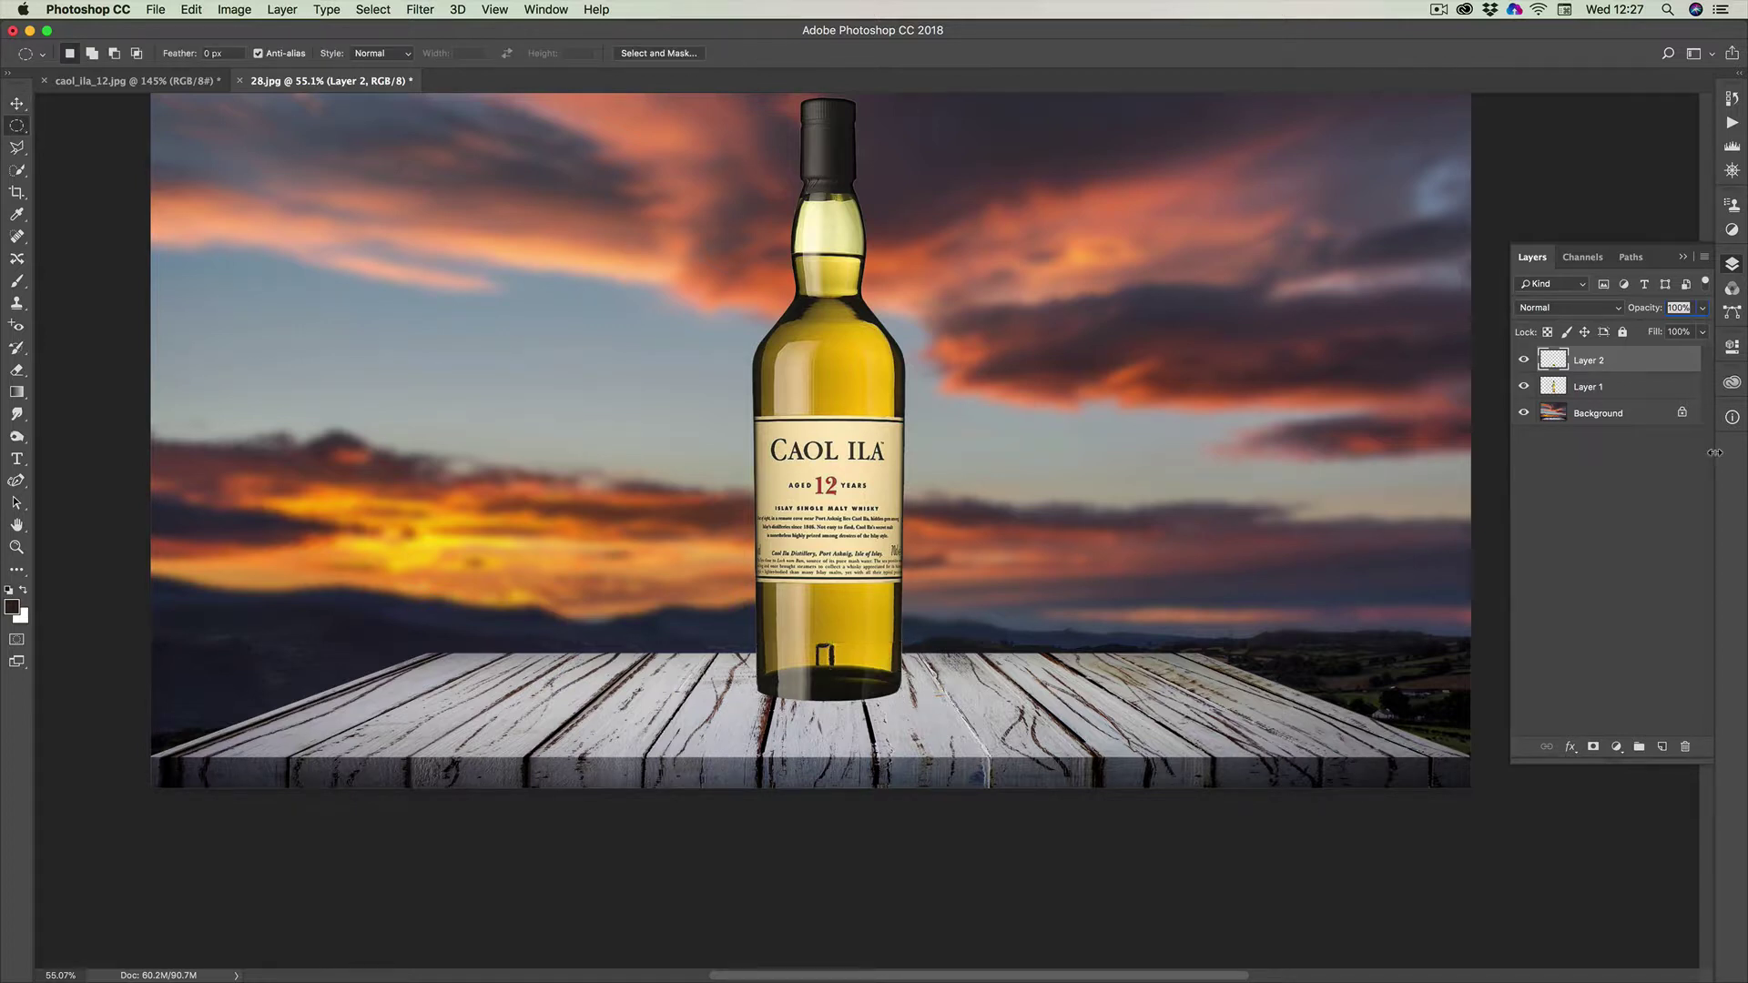
{"action": "left_click", "coordinate": [1524, 361]}
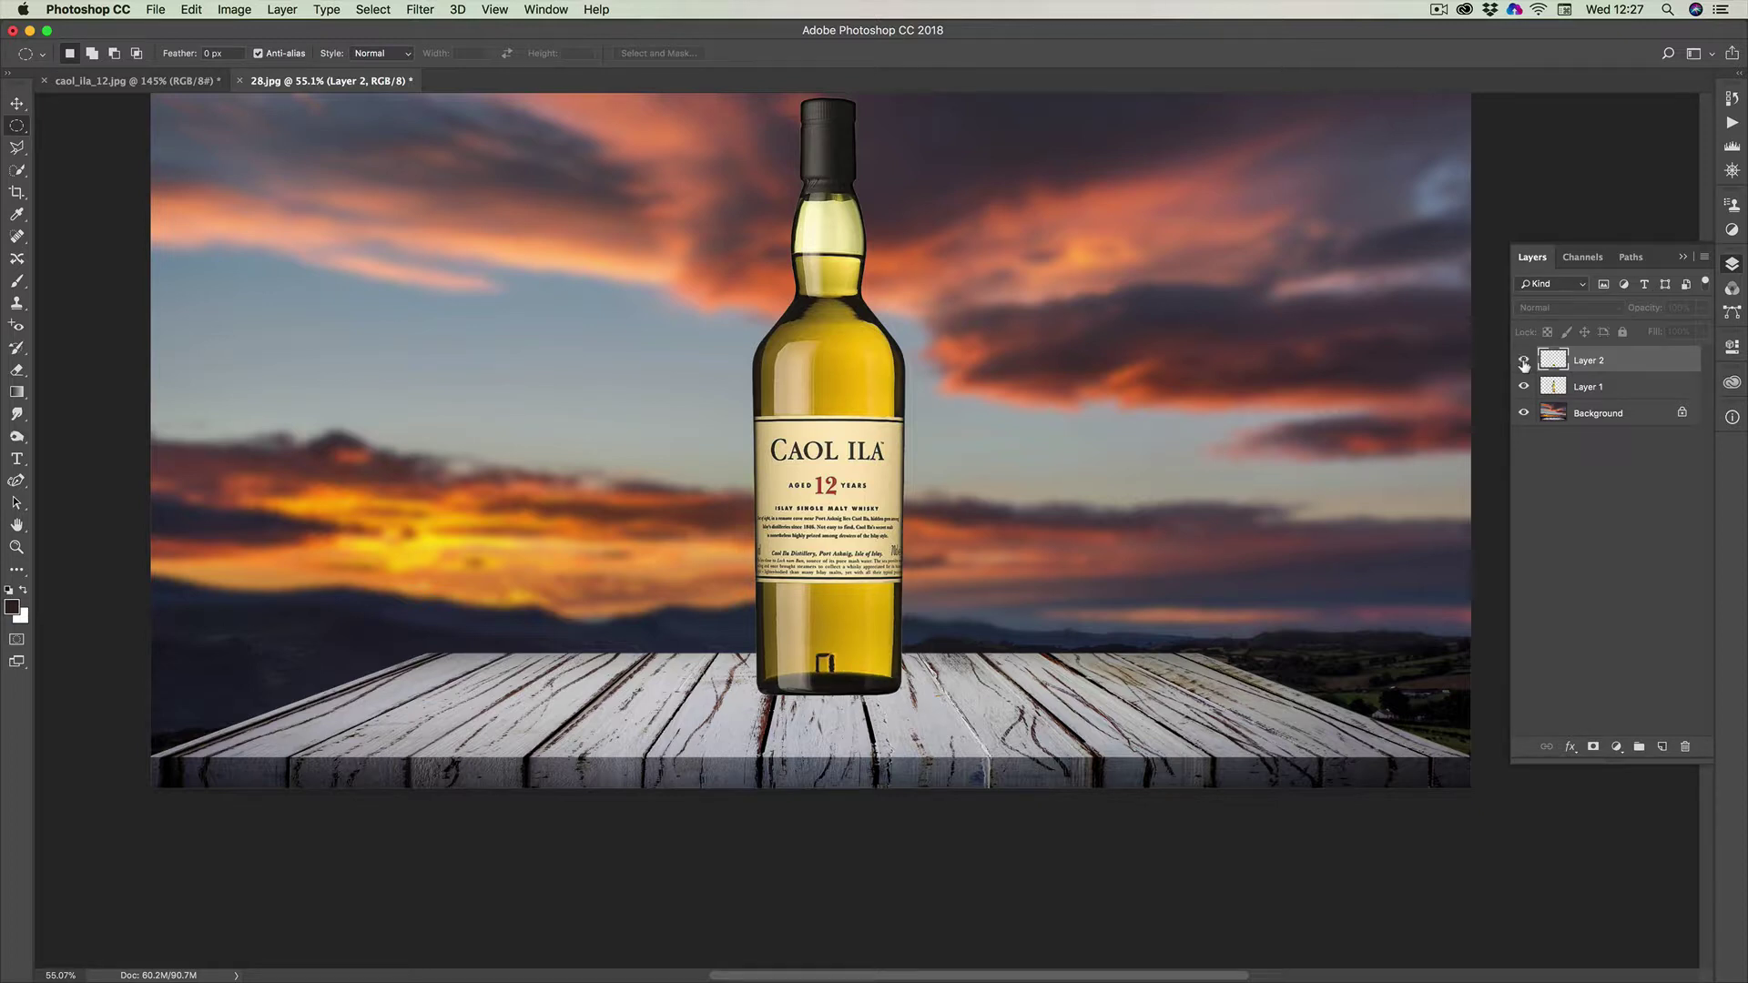
{"action": "left_click", "coordinate": [1524, 362]}
{"action": "left_click", "coordinate": [1525, 361]}
{"action": "left_click", "coordinate": [1524, 361]}
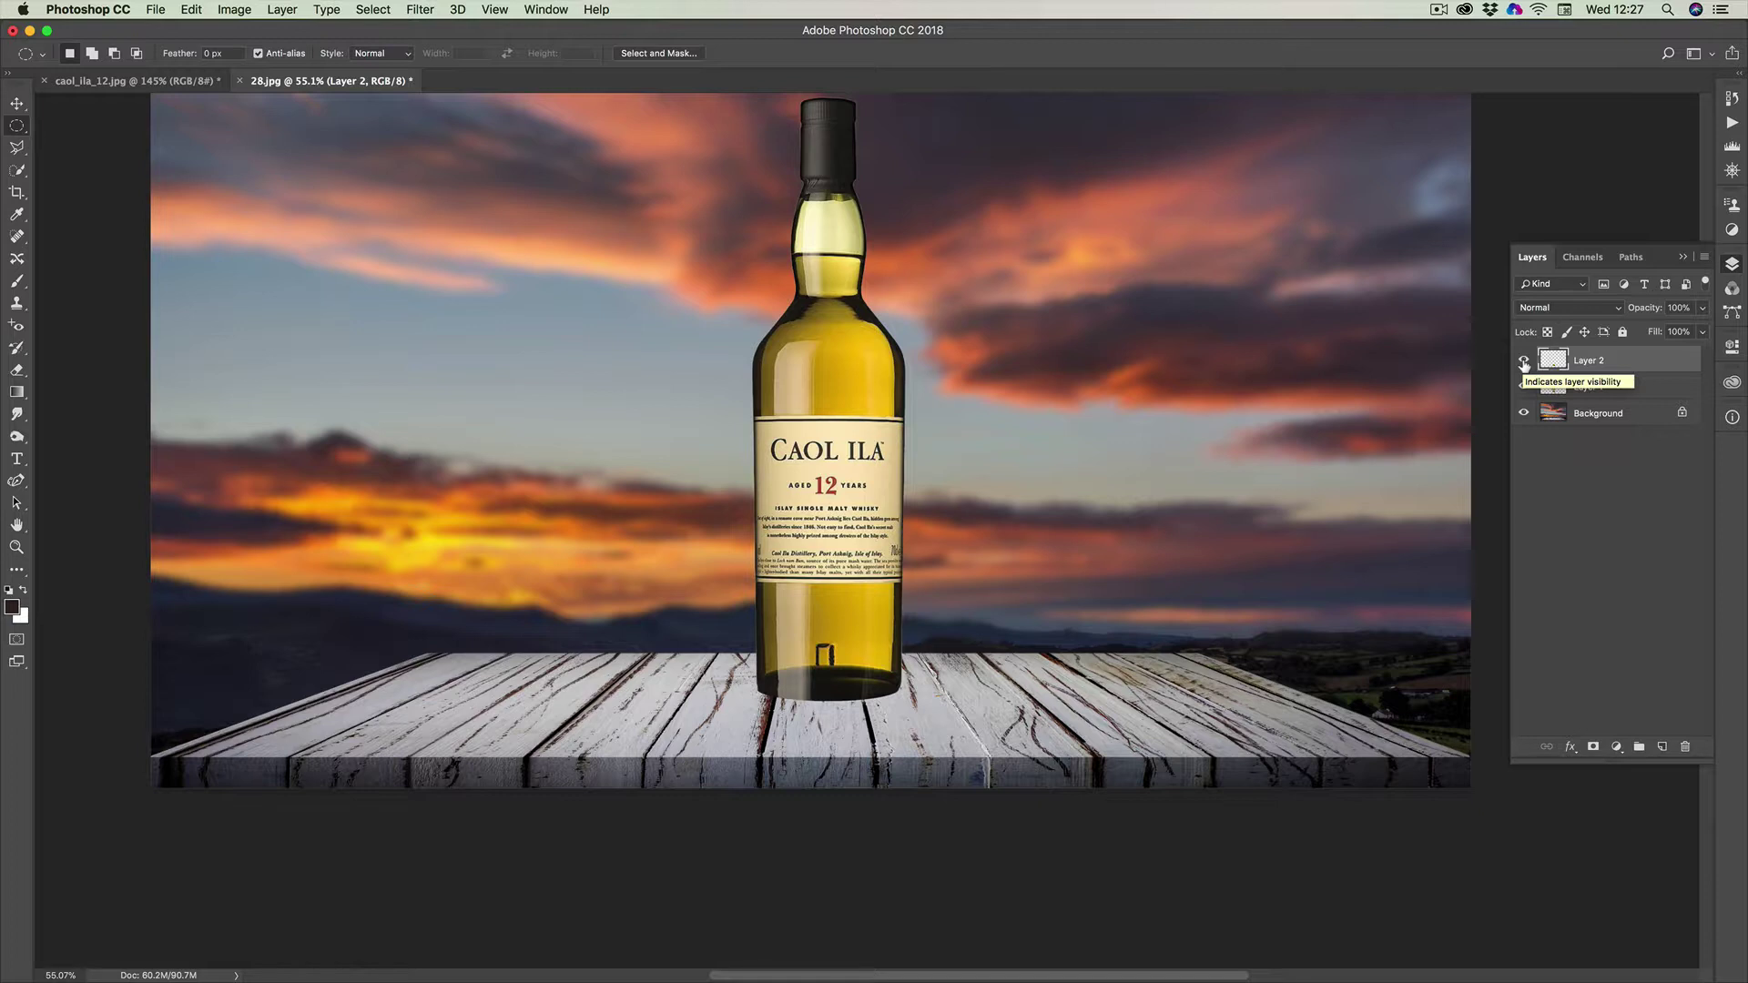
{"action": "right_click", "coordinate": [1630, 365]}
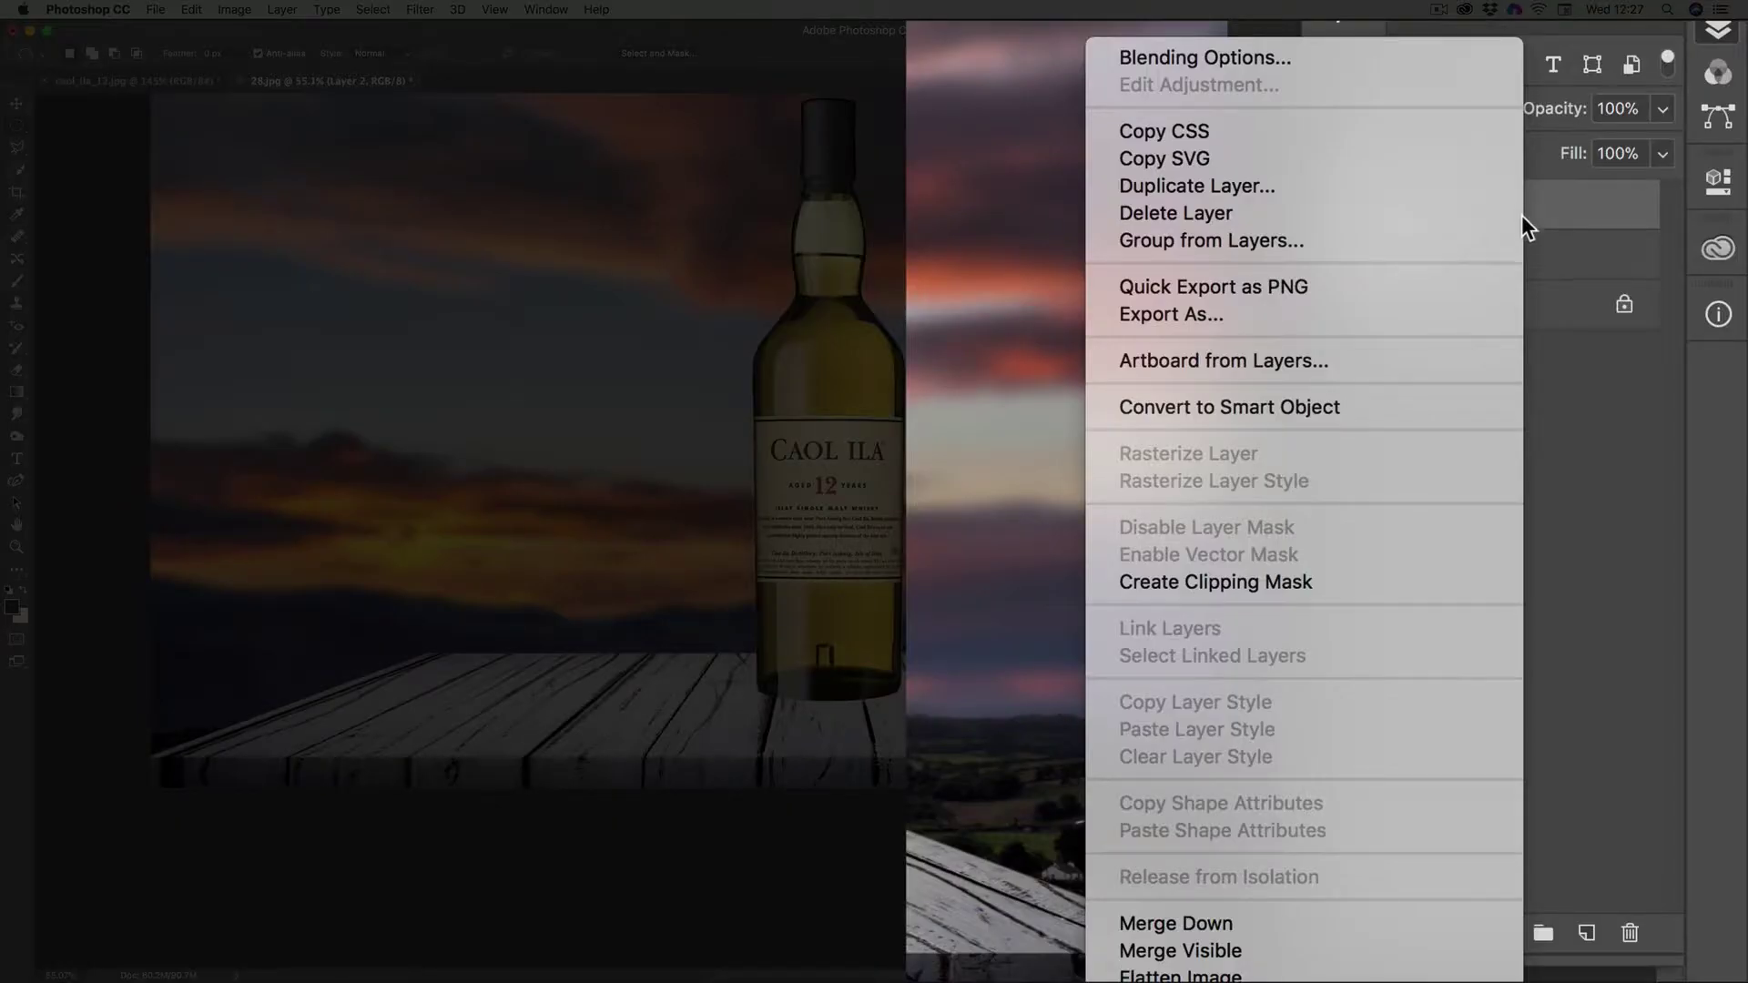
{"action": "left_click", "coordinate": [1245, 929]}
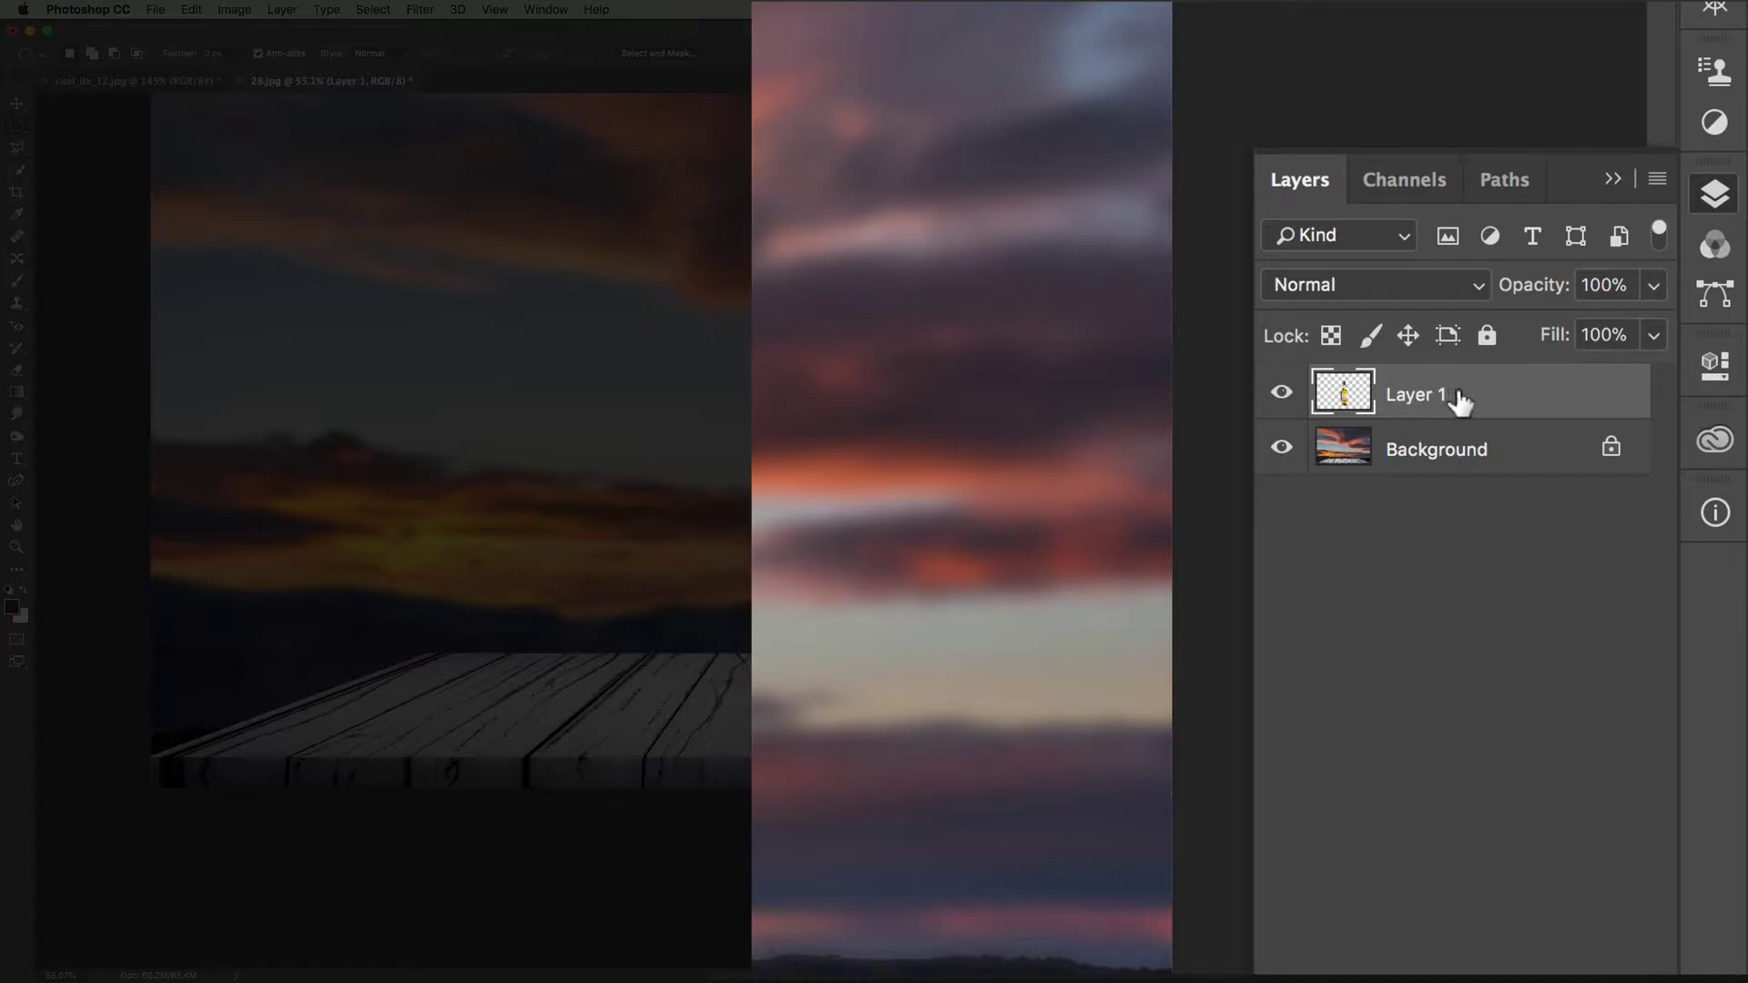
Duplicate the merged bottle layer as Layer 1 copy within 28.jpg and hide the duplicate
{"action": "scroll", "coordinate": [979, 553], "scroll_direction": "up", "scroll_amount": 5}
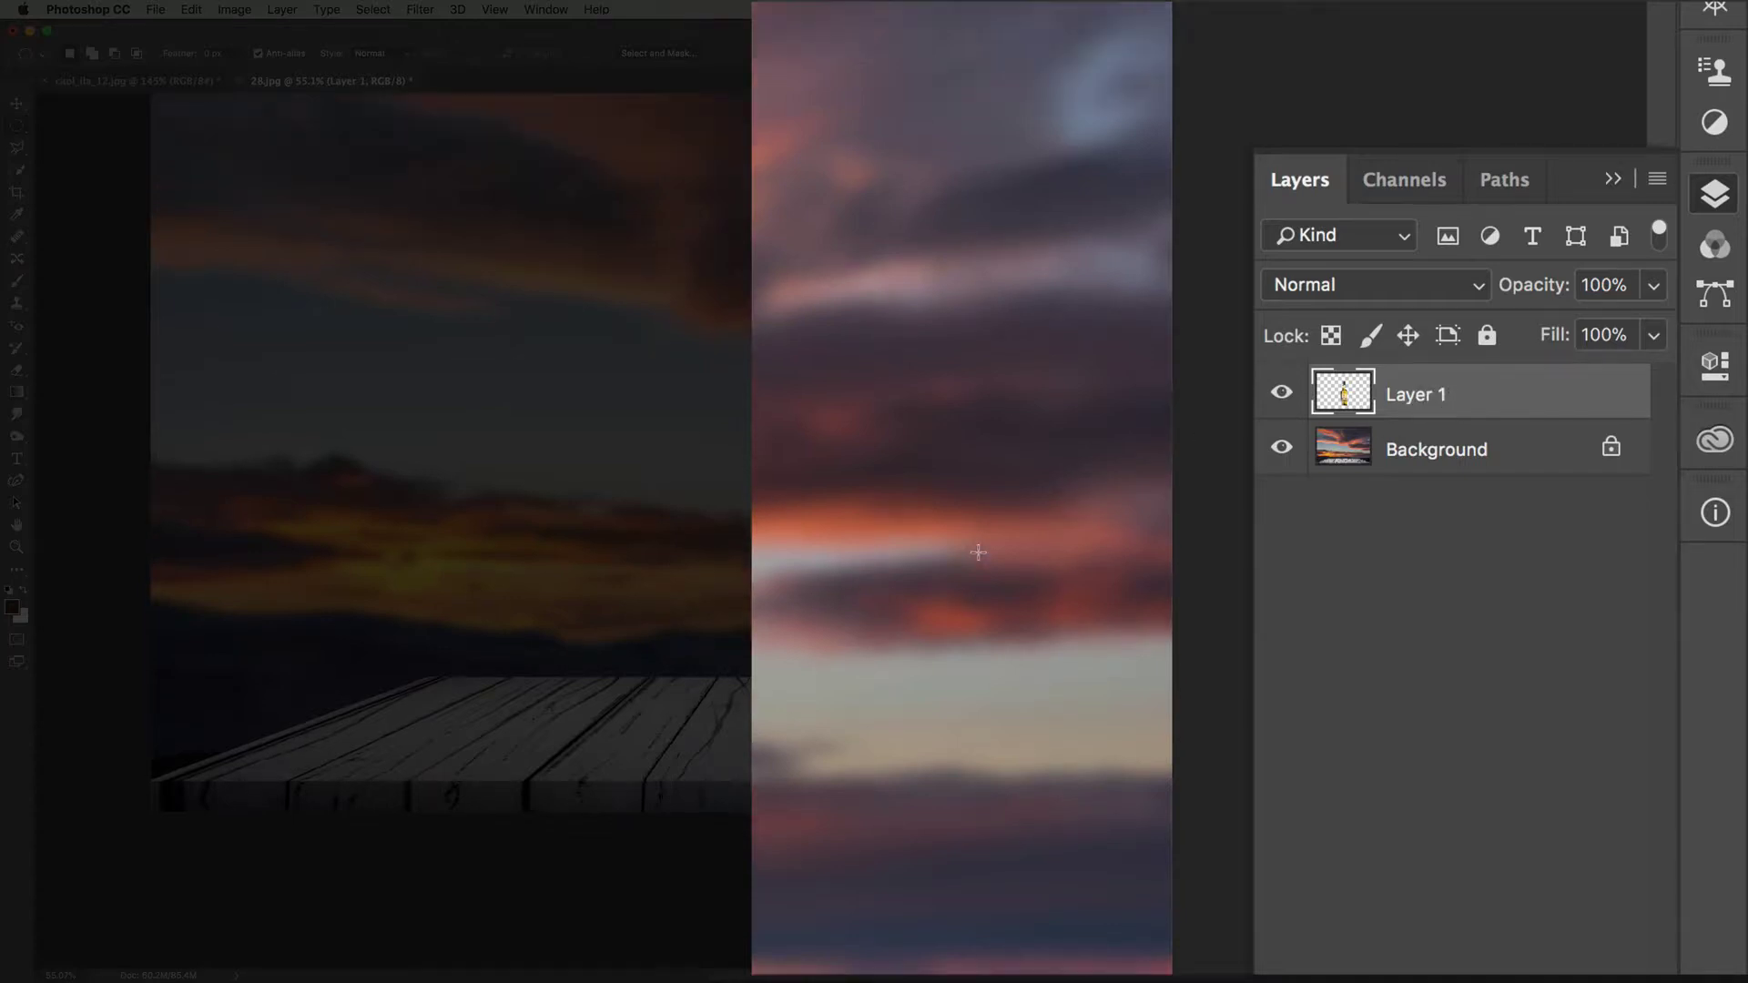
{"action": "scroll", "coordinate": [979, 553], "scroll_direction": "up", "scroll_amount": 2}
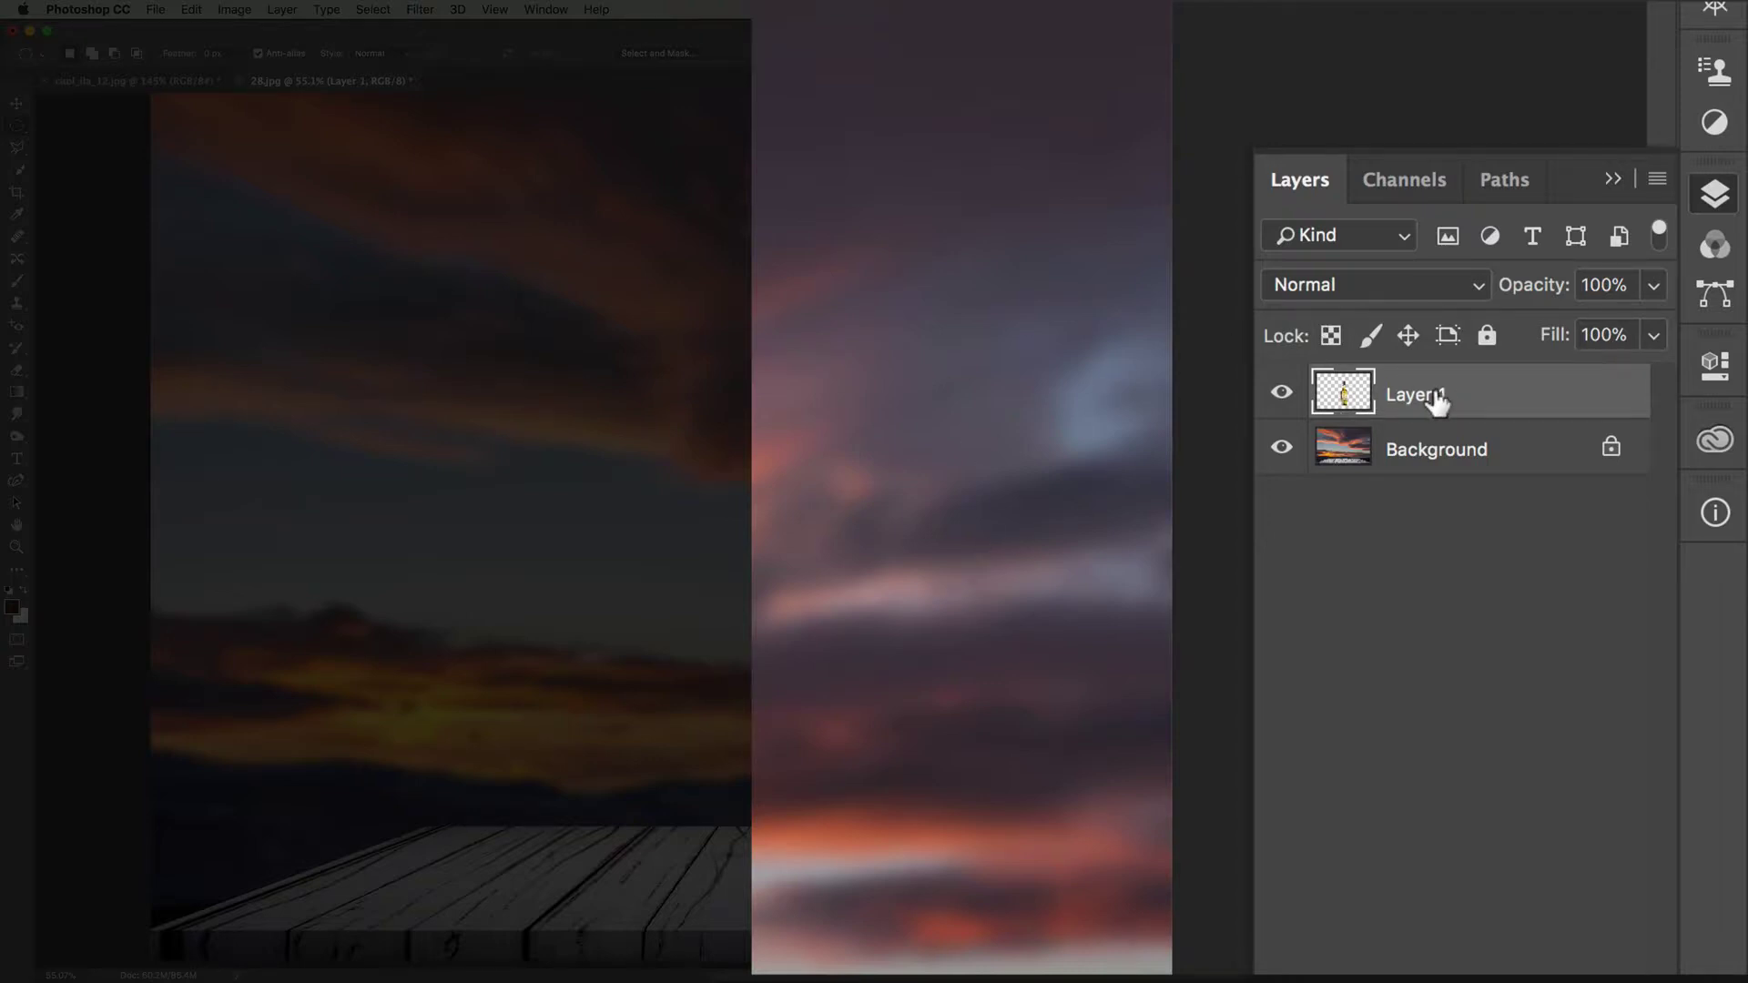
{"action": "right_click", "coordinate": [1485, 397]}
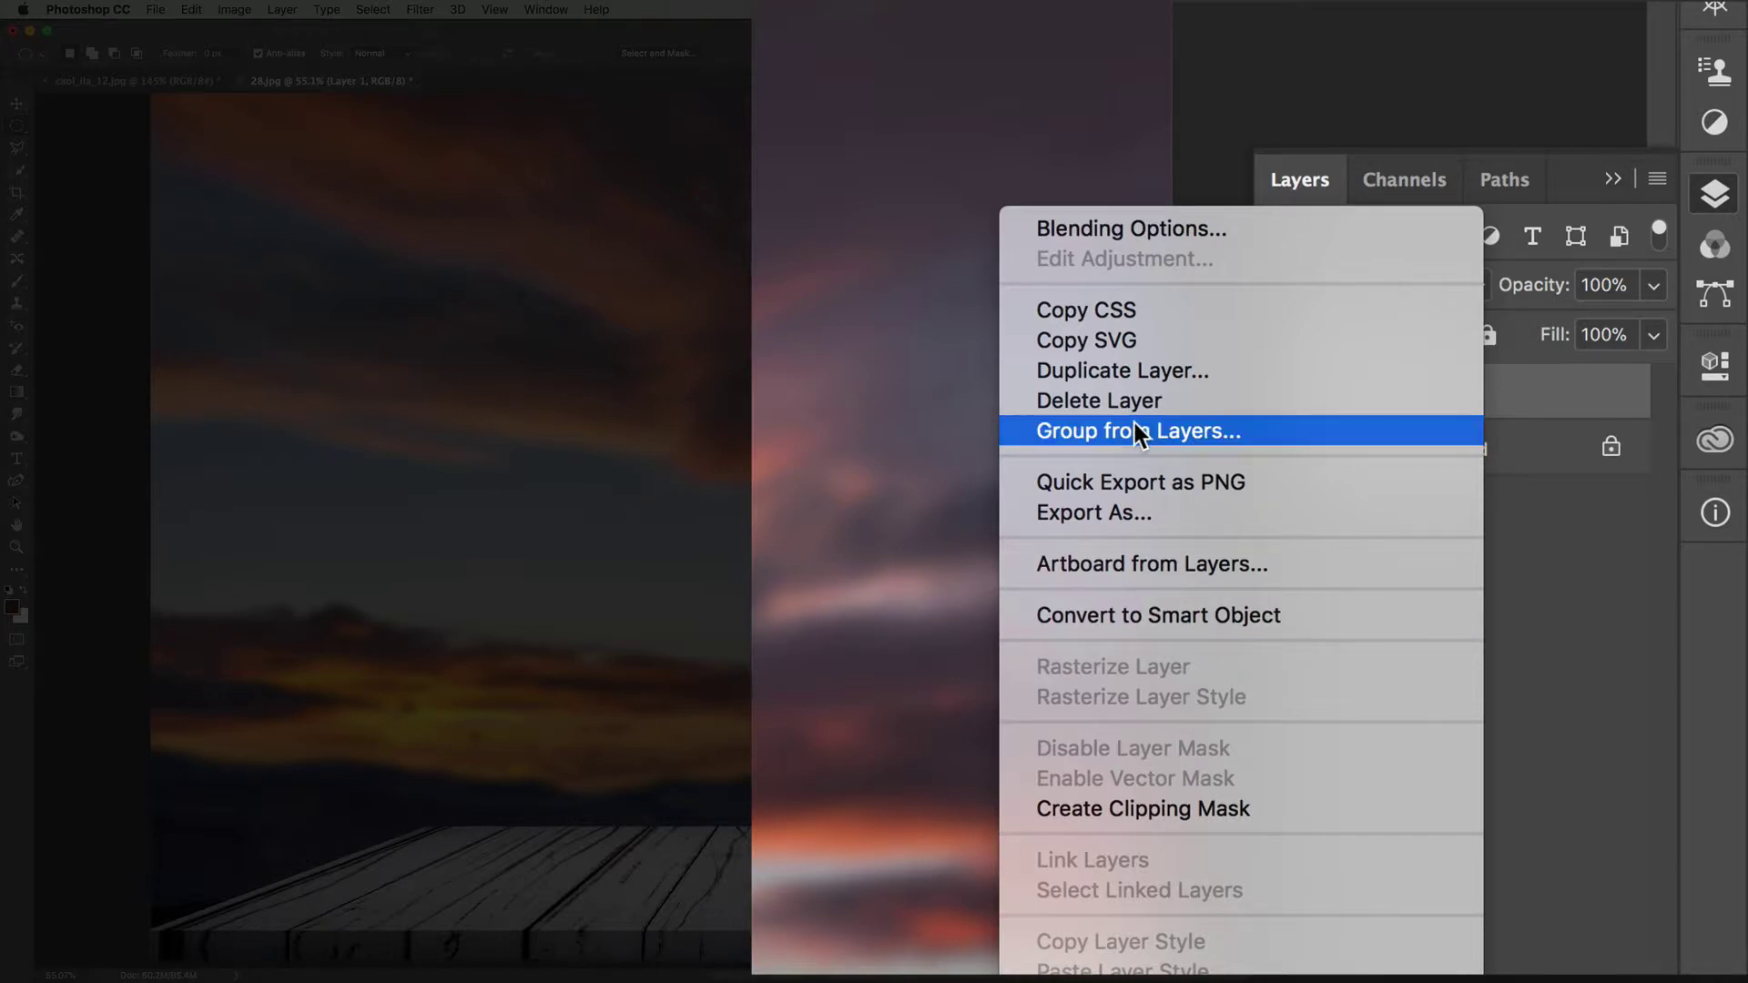
{"action": "left_click", "coordinate": [1136, 370]}
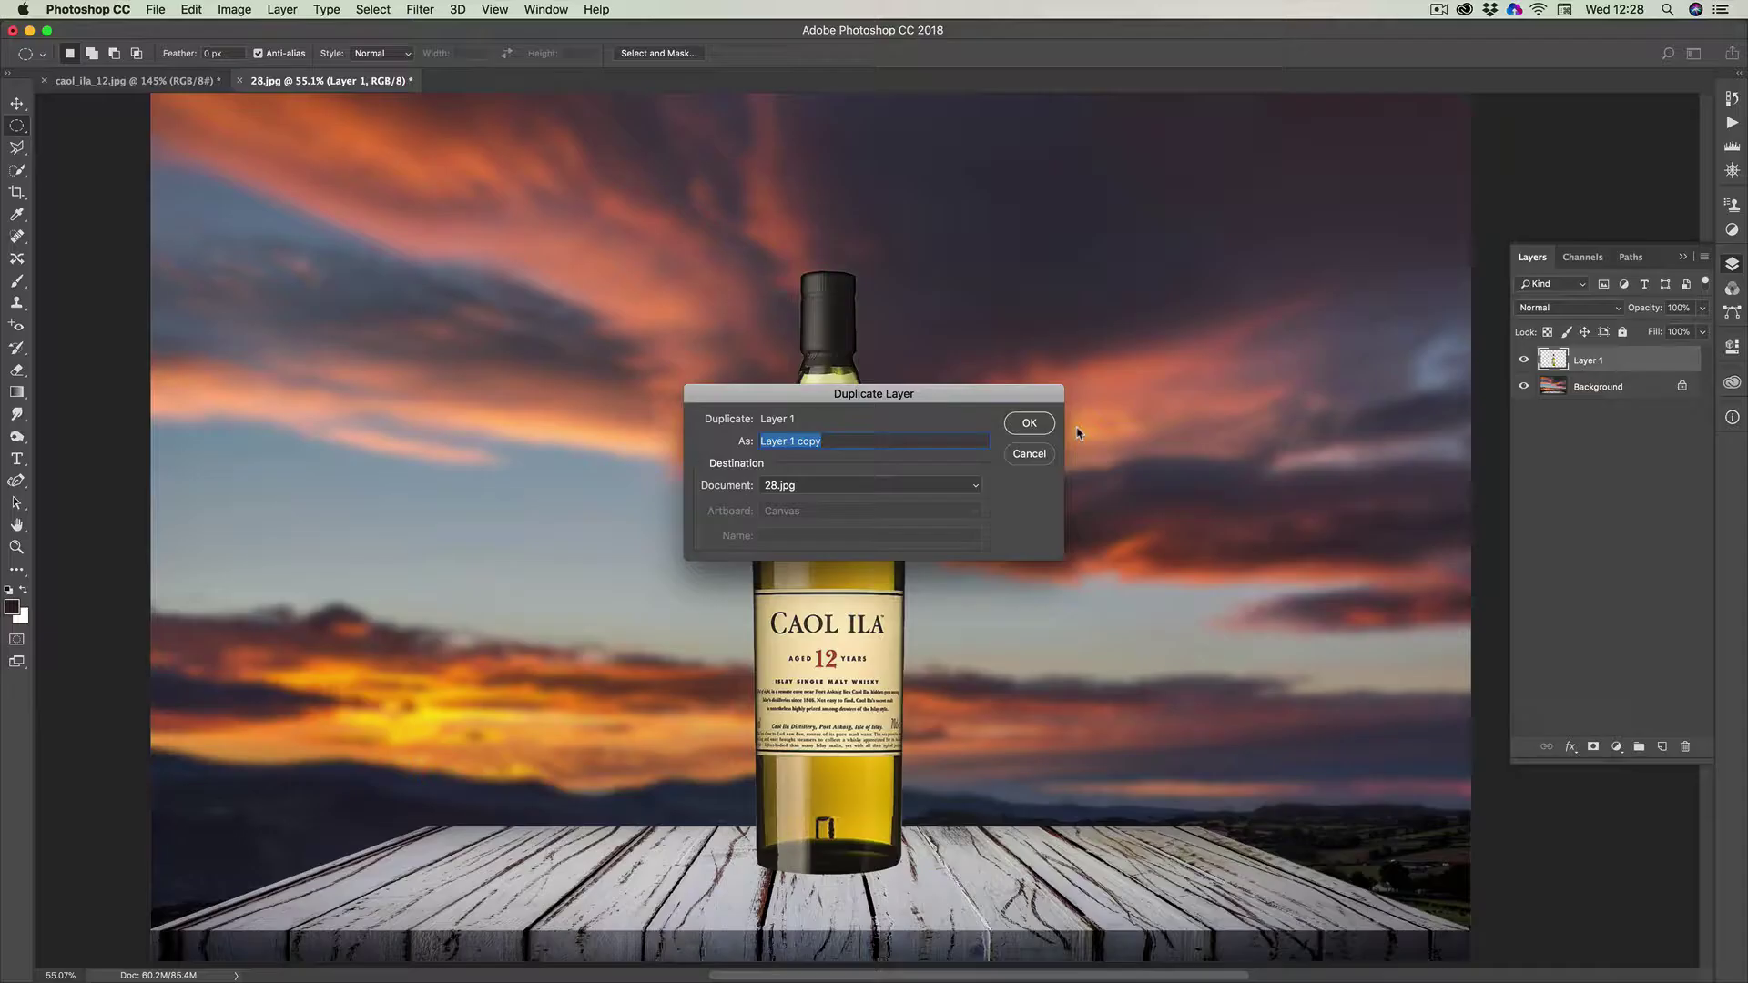
{"action": "left_click", "coordinate": [1026, 418]}
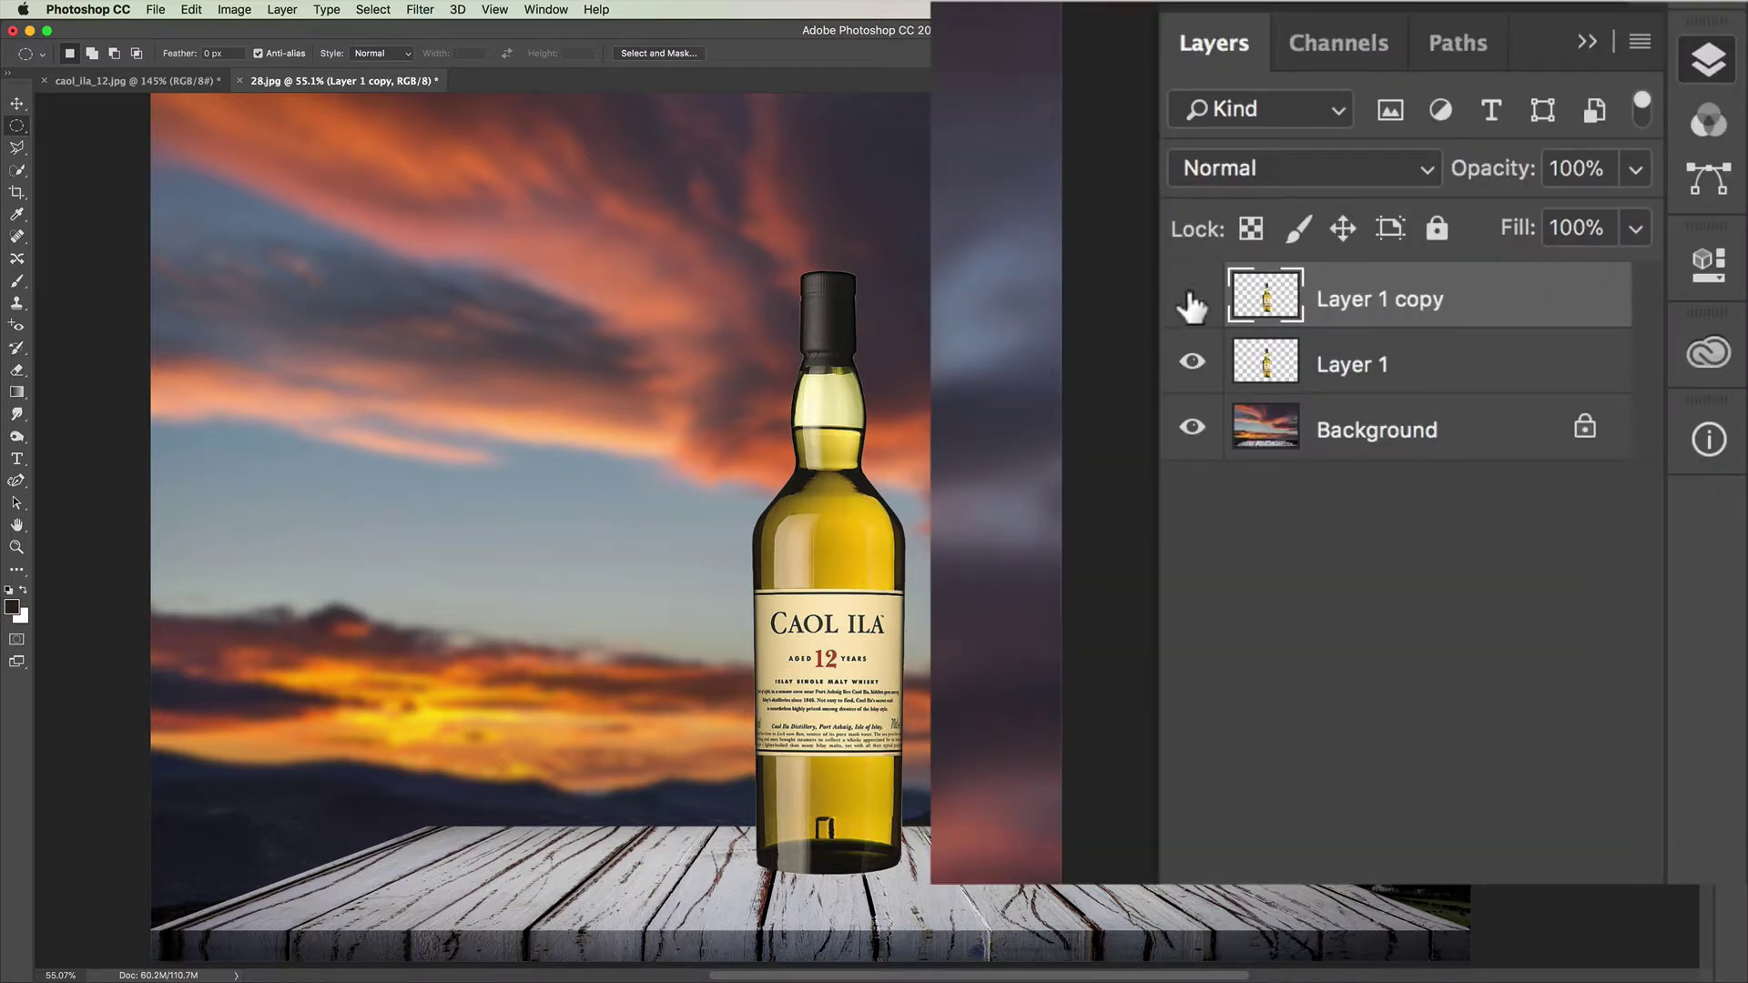
{"action": "left_click", "coordinate": [1190, 301]}
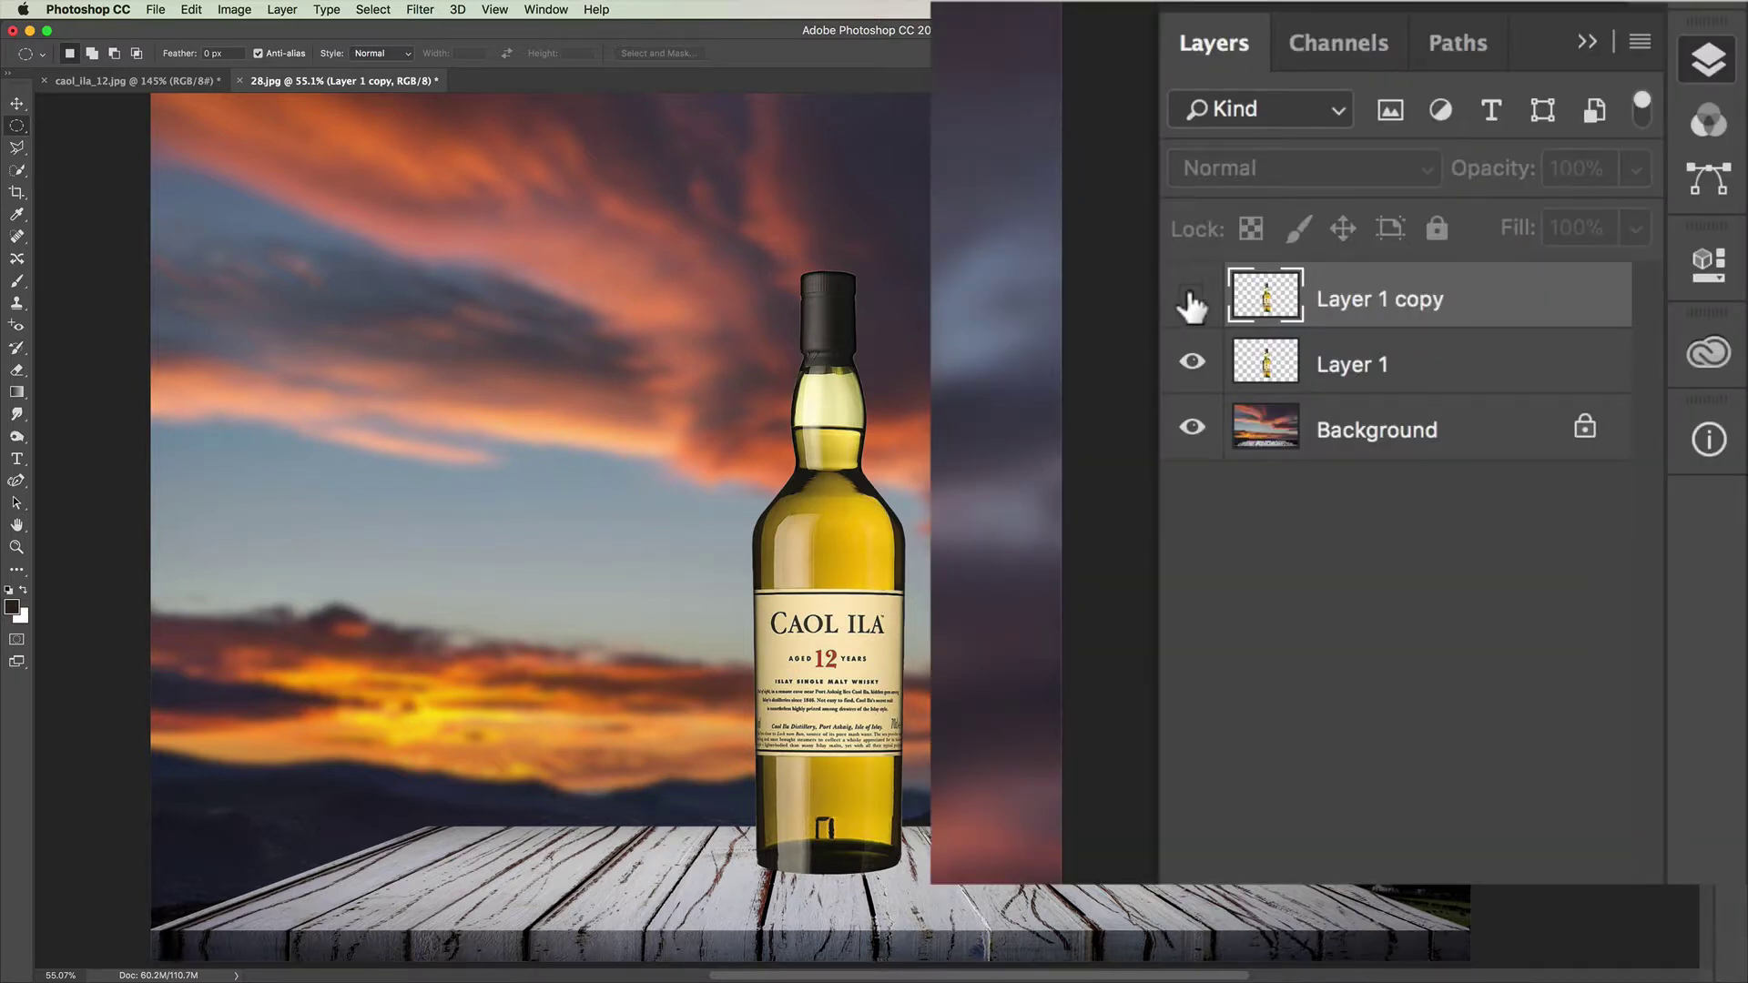
Set the opacity of Layer 1 to 49%, and make Layer 1 copy visible and active again
{"action": "left_click", "coordinate": [1352, 366]}
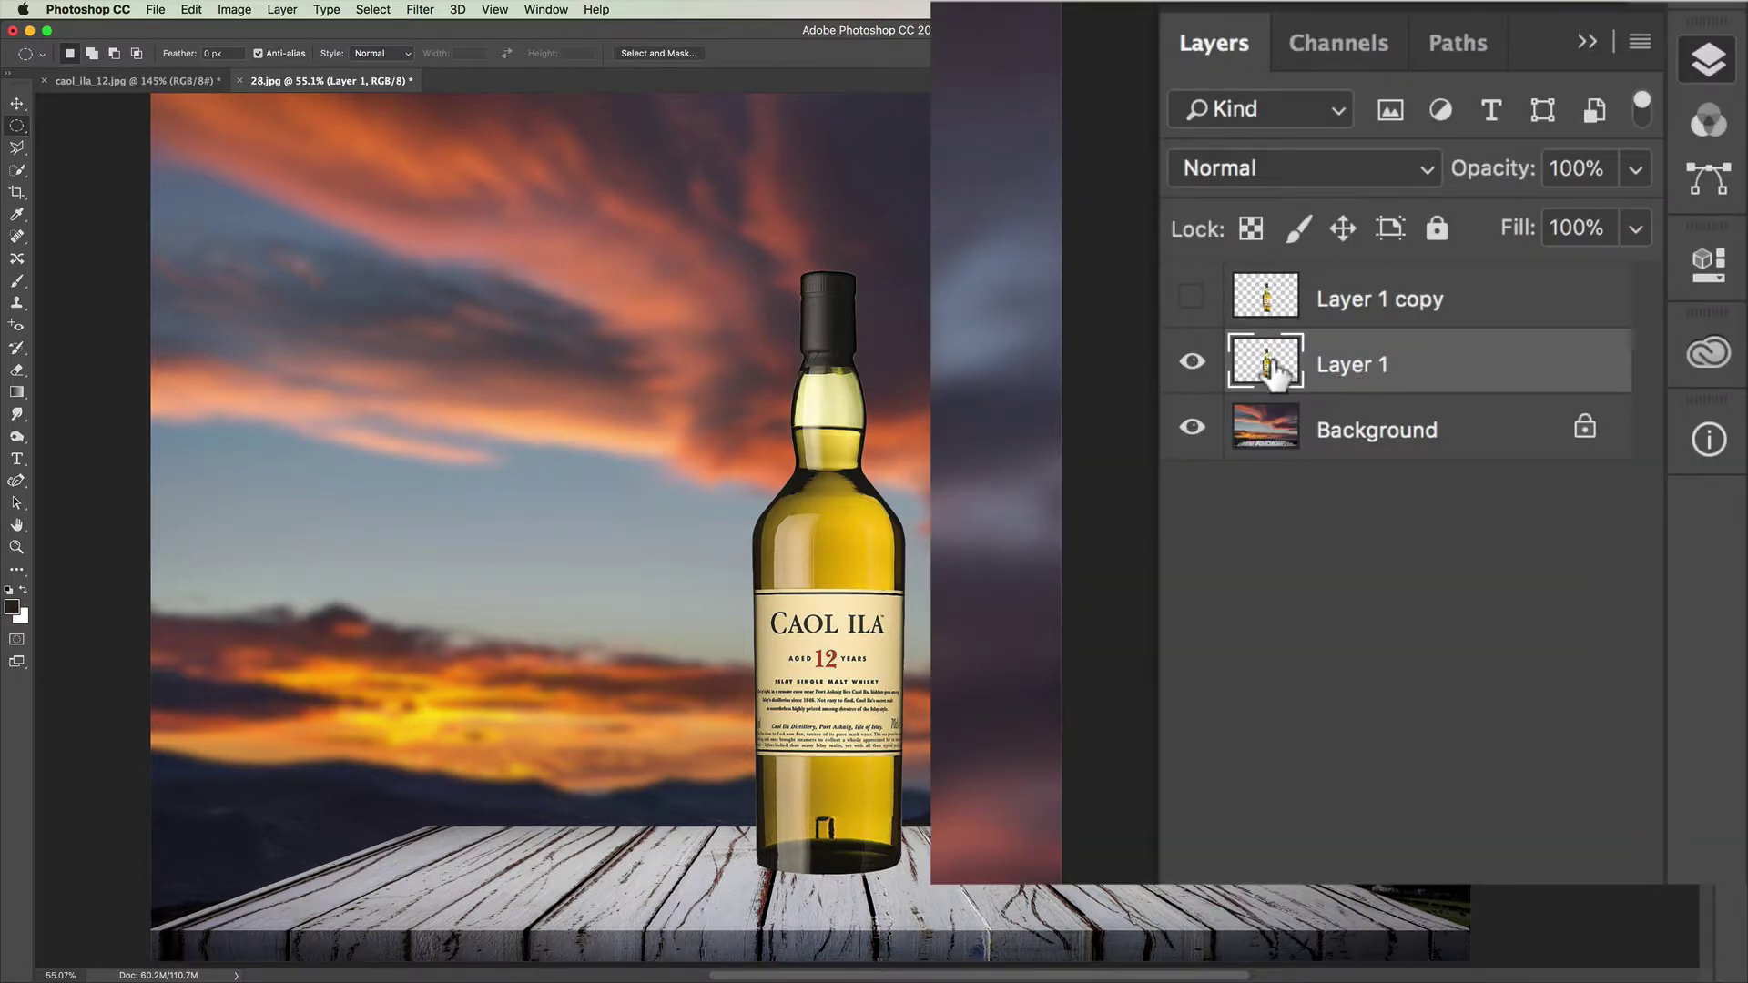
{"action": "left_click", "coordinate": [1633, 167]}
{"action": "left_click_drag", "start_coordinate": [1622, 215], "coordinate": [1550, 215]}
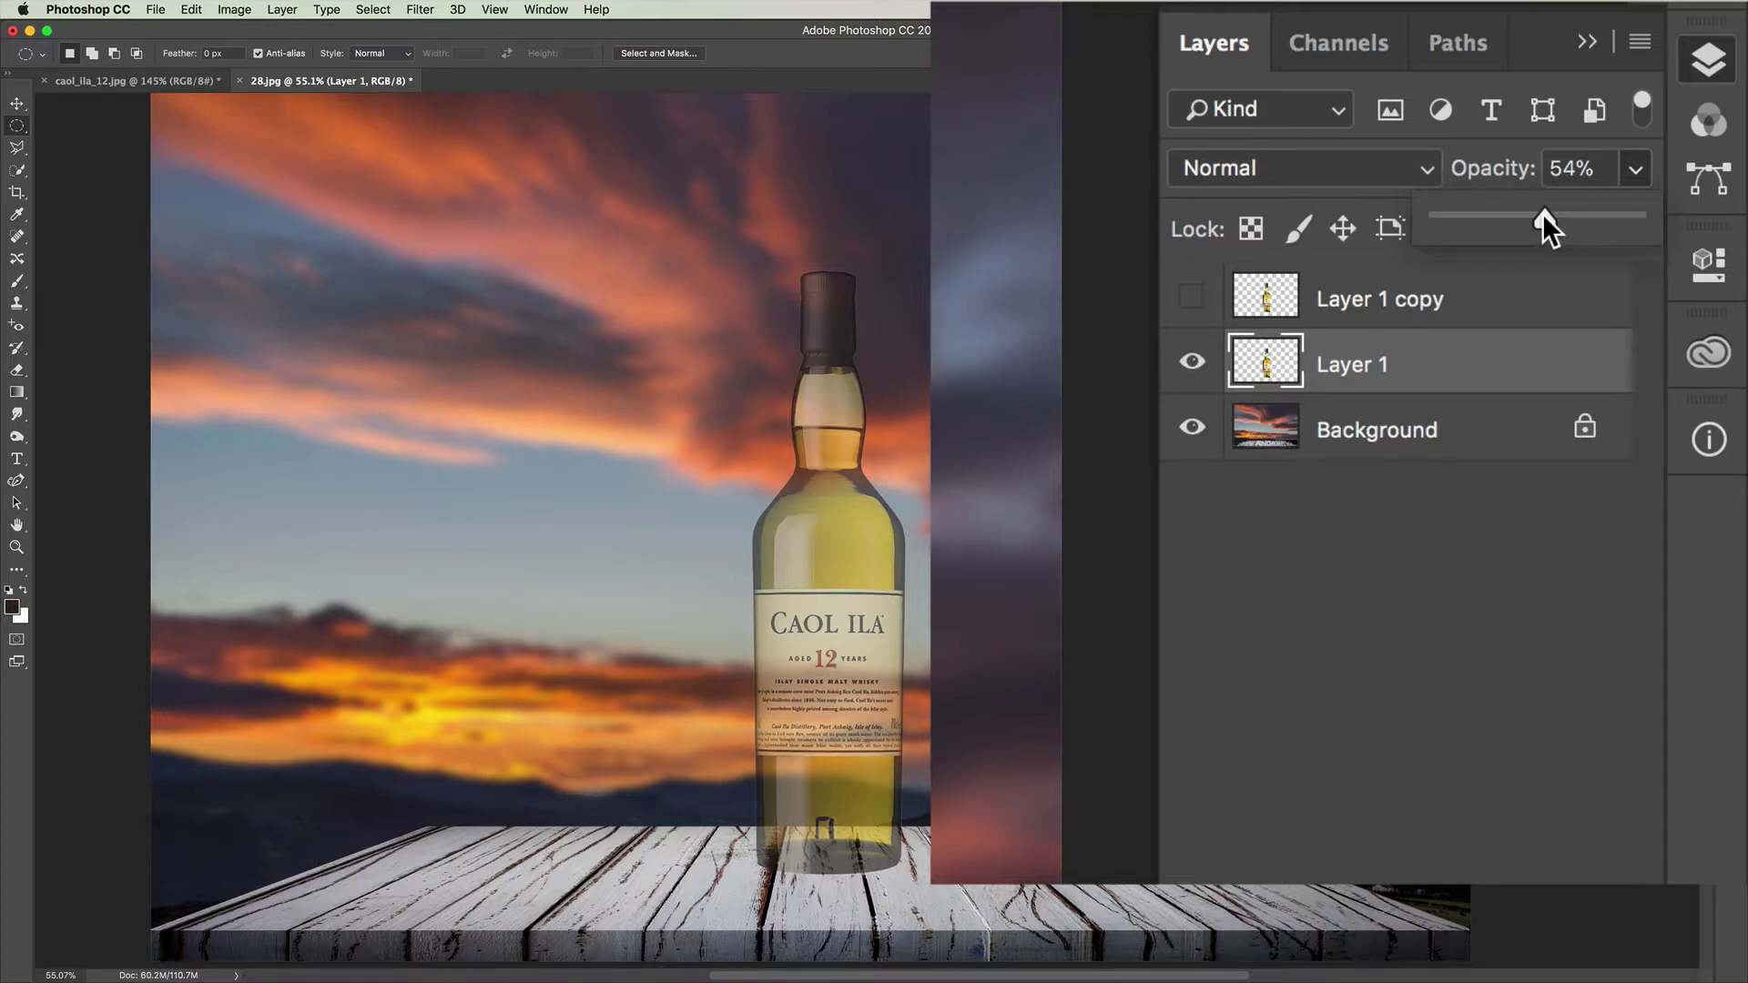
{"action": "left_click_drag", "start_coordinate": [1521, 215], "coordinate": [1533, 216]}
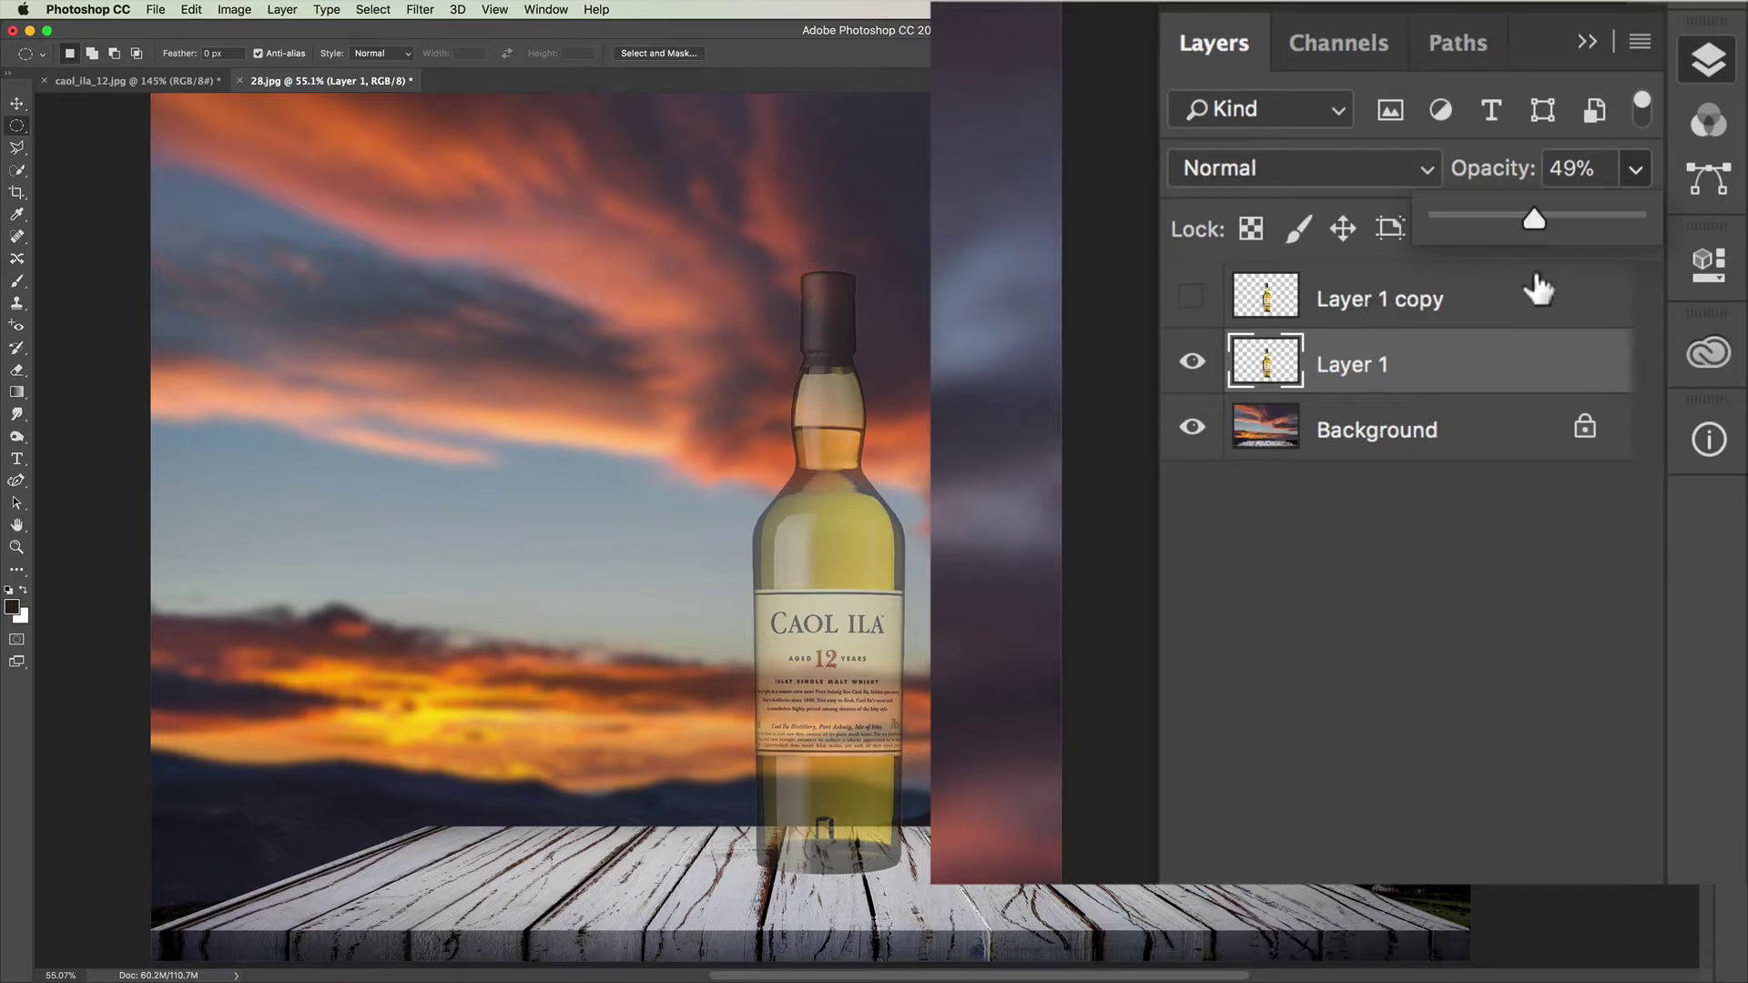
{"action": "left_click", "coordinate": [1193, 301]}
{"action": "left_click", "coordinate": [1274, 300]}
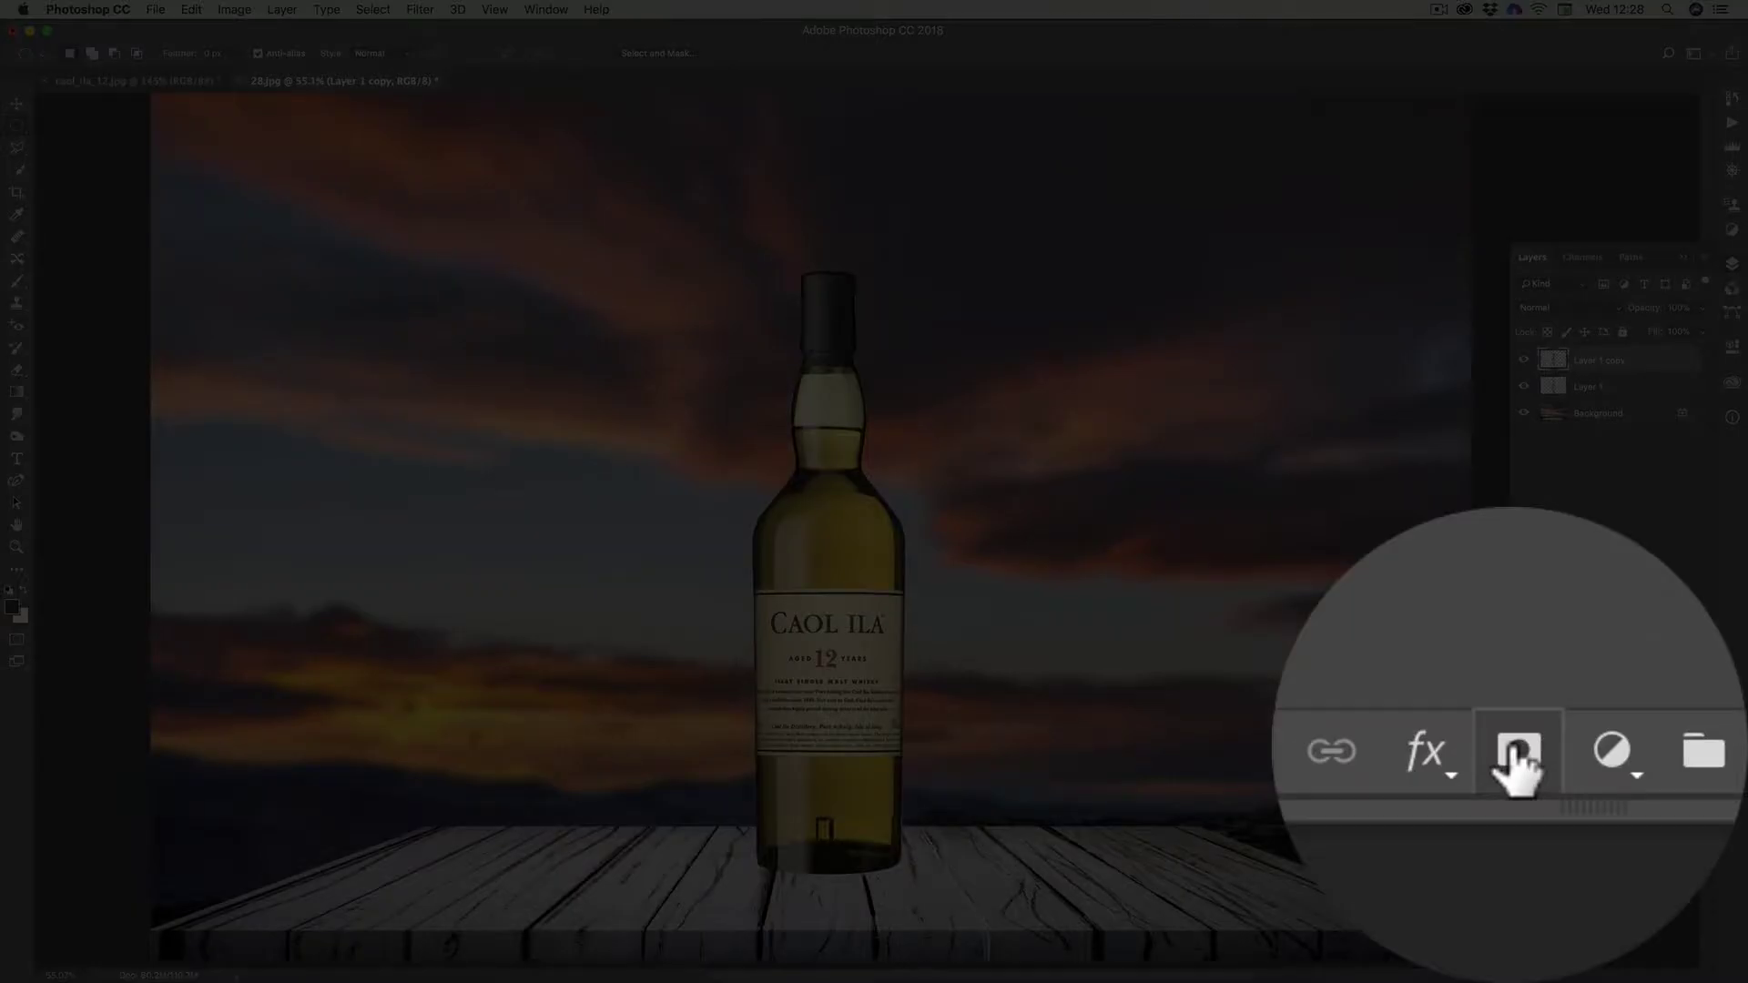
Add a layer mask to Layer 1 copy and set up a soft round brush at 80 px with 0% hardness
{"action": "left_click", "coordinate": [1593, 747]}
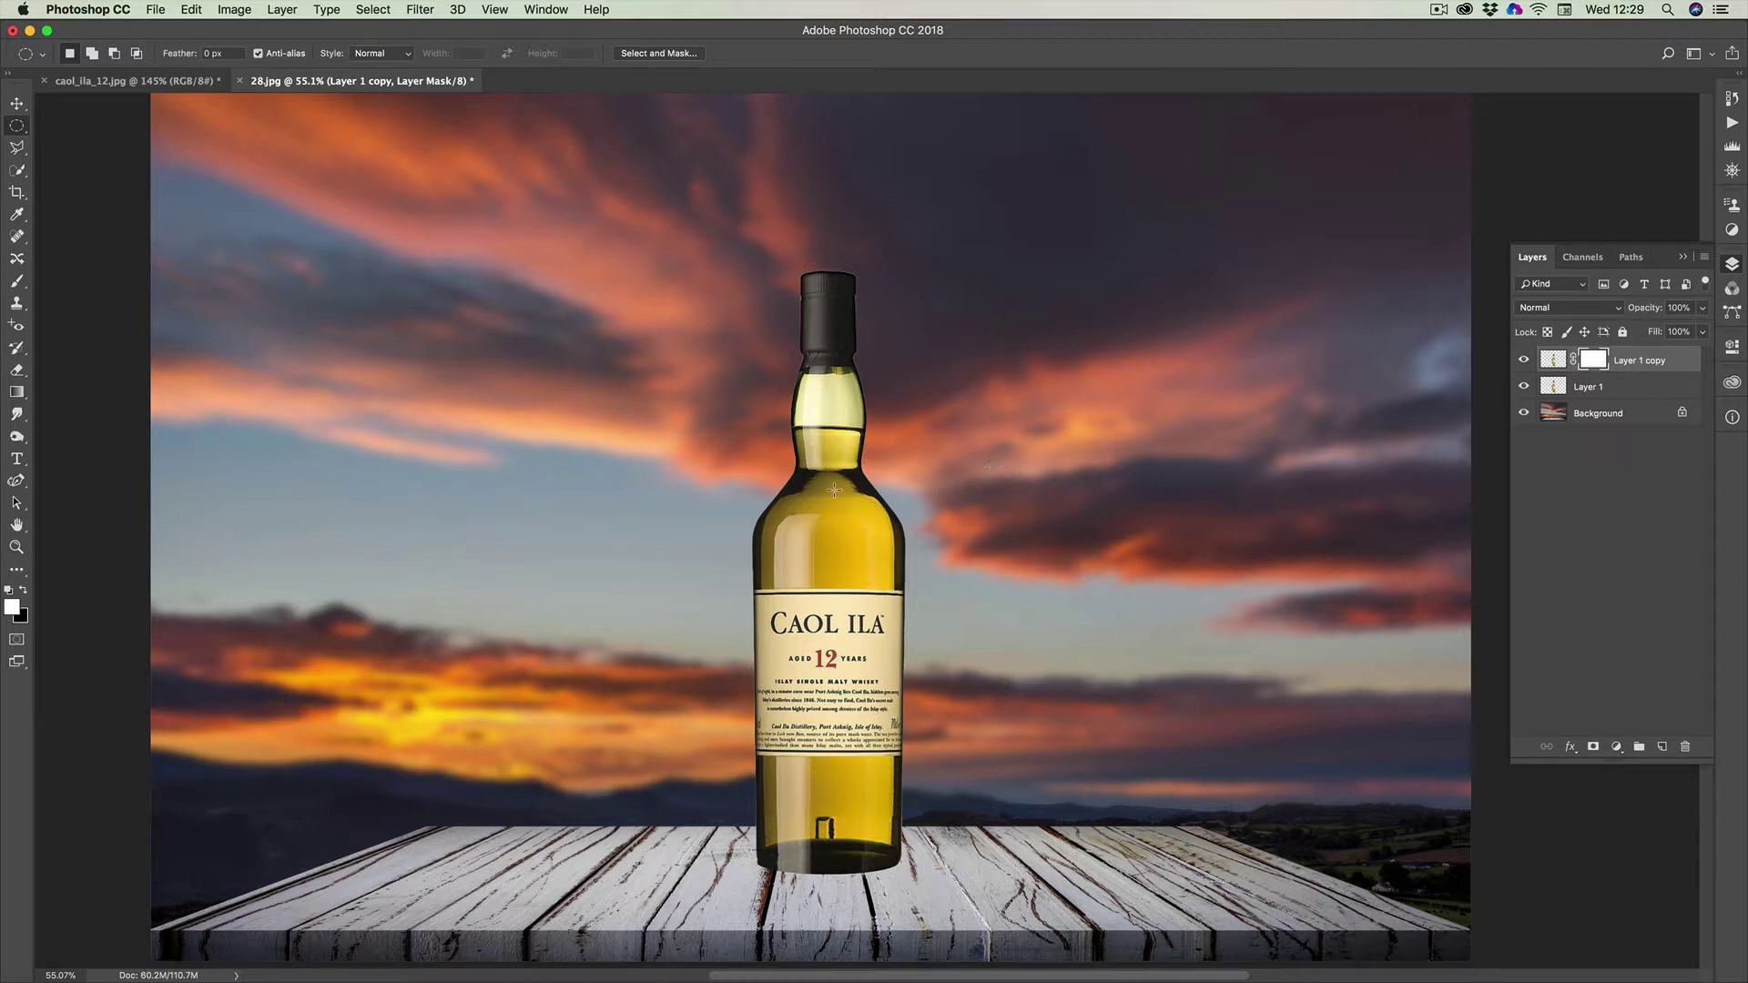
{"action": "left_click", "coordinate": [17, 281]}
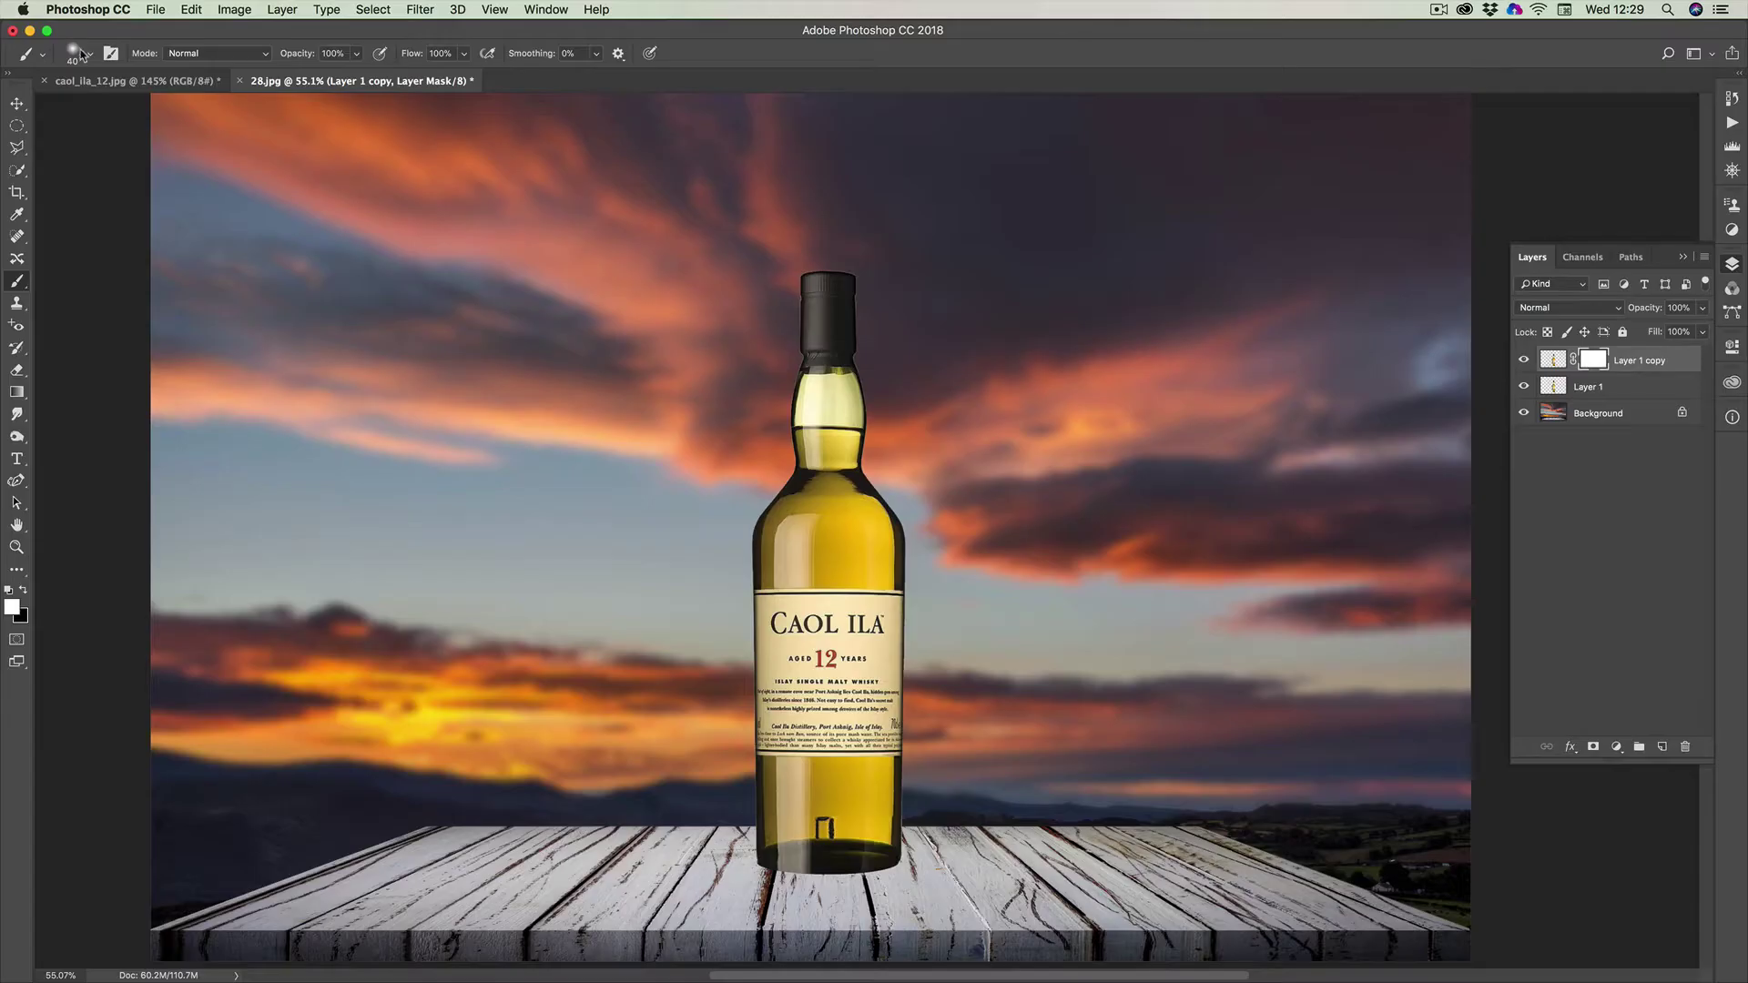
{"action": "left_click", "coordinate": [91, 56]}
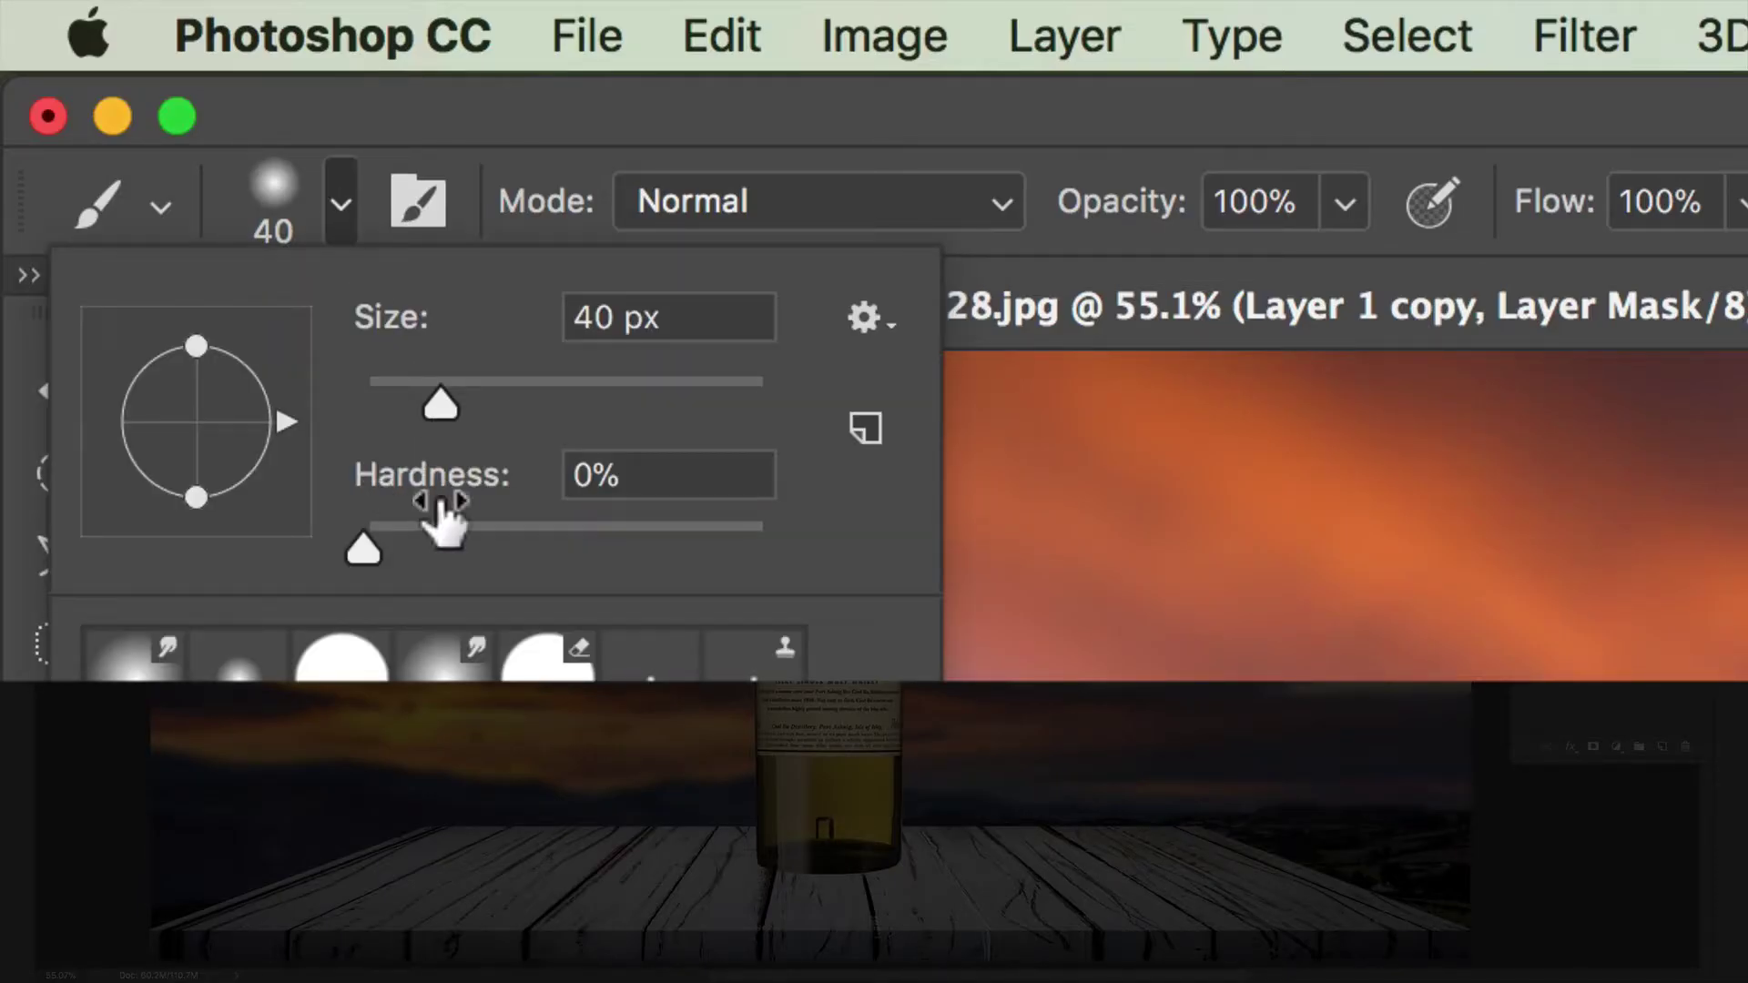
{"action": "mouse_move", "coordinate": [369, 539]}
{"action": "left_mouse_down"}
{"action": "mouse_move", "coordinate": [456, 537]}
{"action": "mouse_move", "coordinate": [362, 535]}
{"action": "left_mouse_up"}
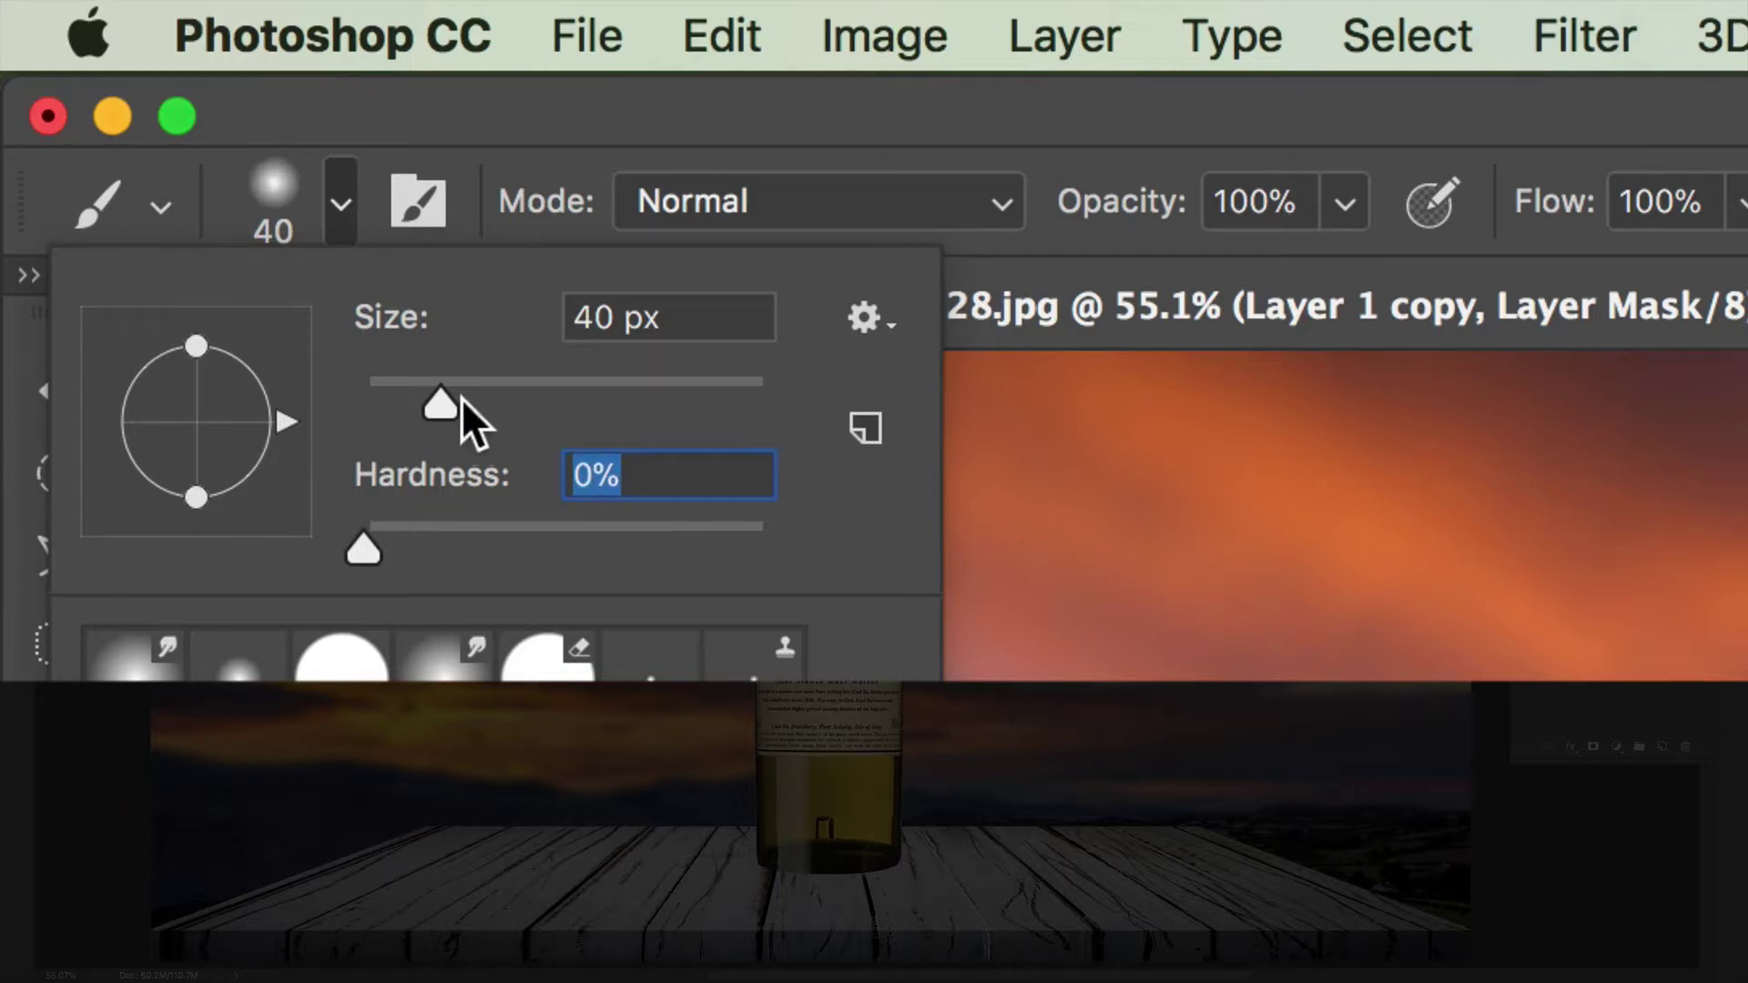
{"action": "left_click_drag", "start_coordinate": [439, 401], "coordinate": [448, 402]}
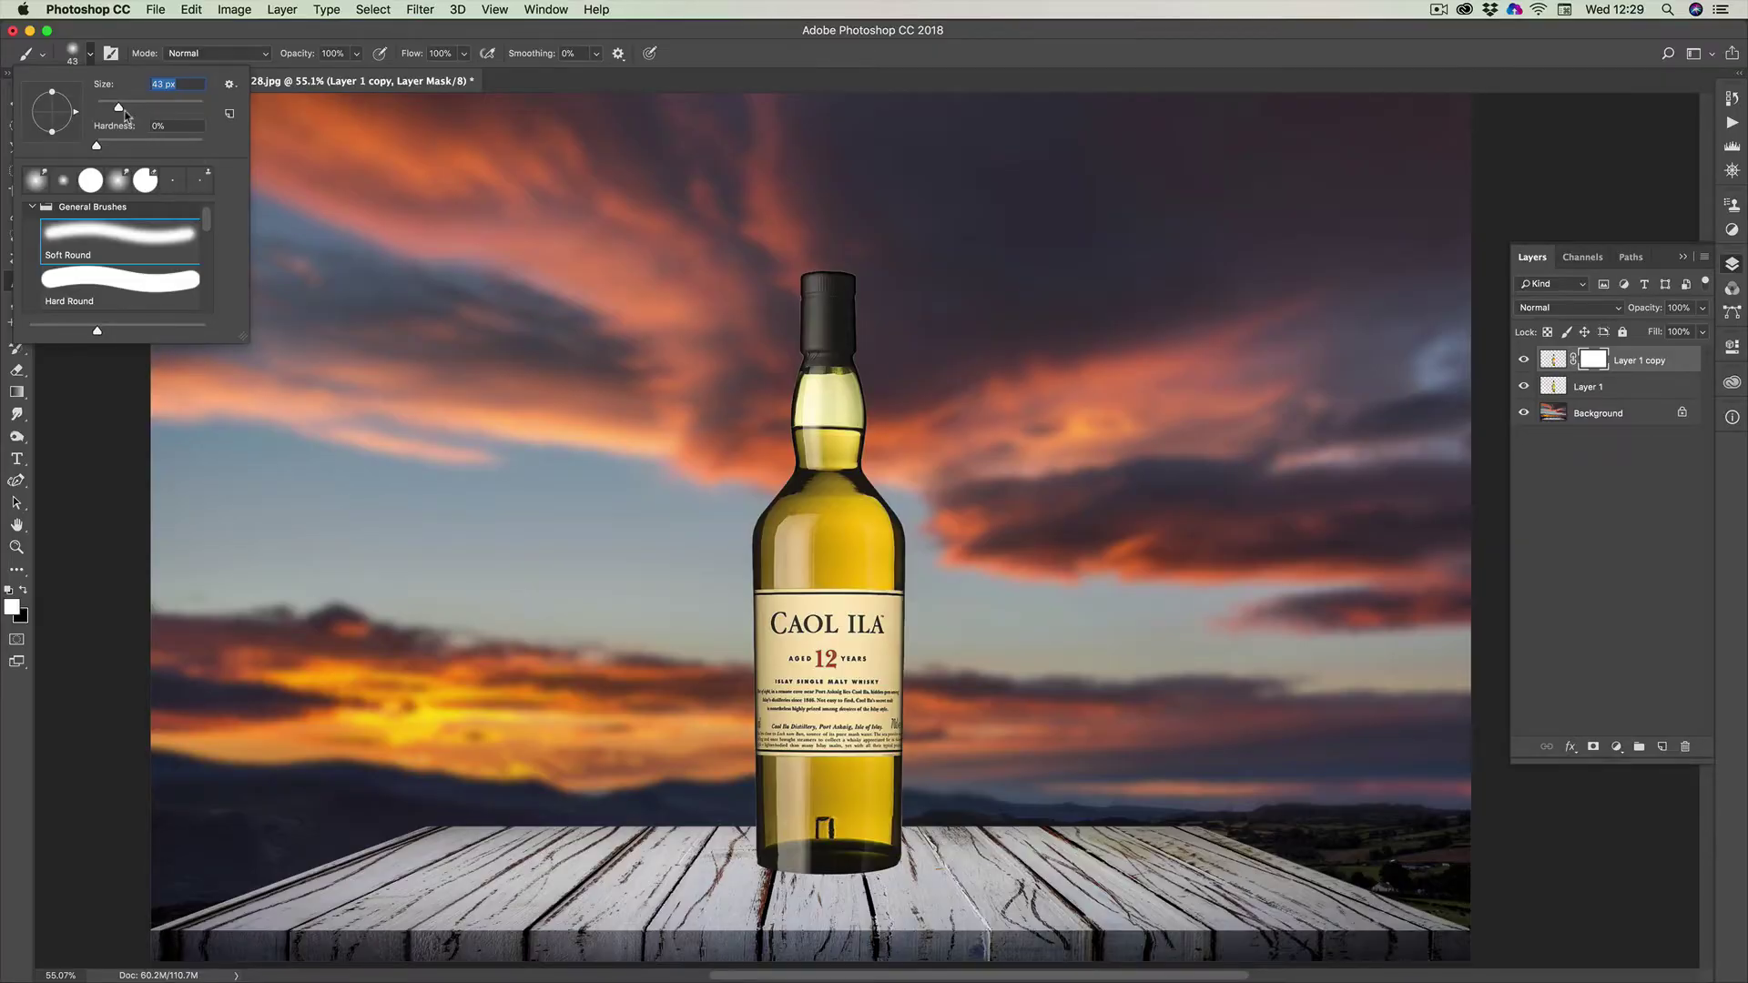
{"action": "left_click_drag", "start_coordinate": [121, 112], "coordinate": [144, 111]}
{"action": "left_click", "coordinate": [1093, 55]}
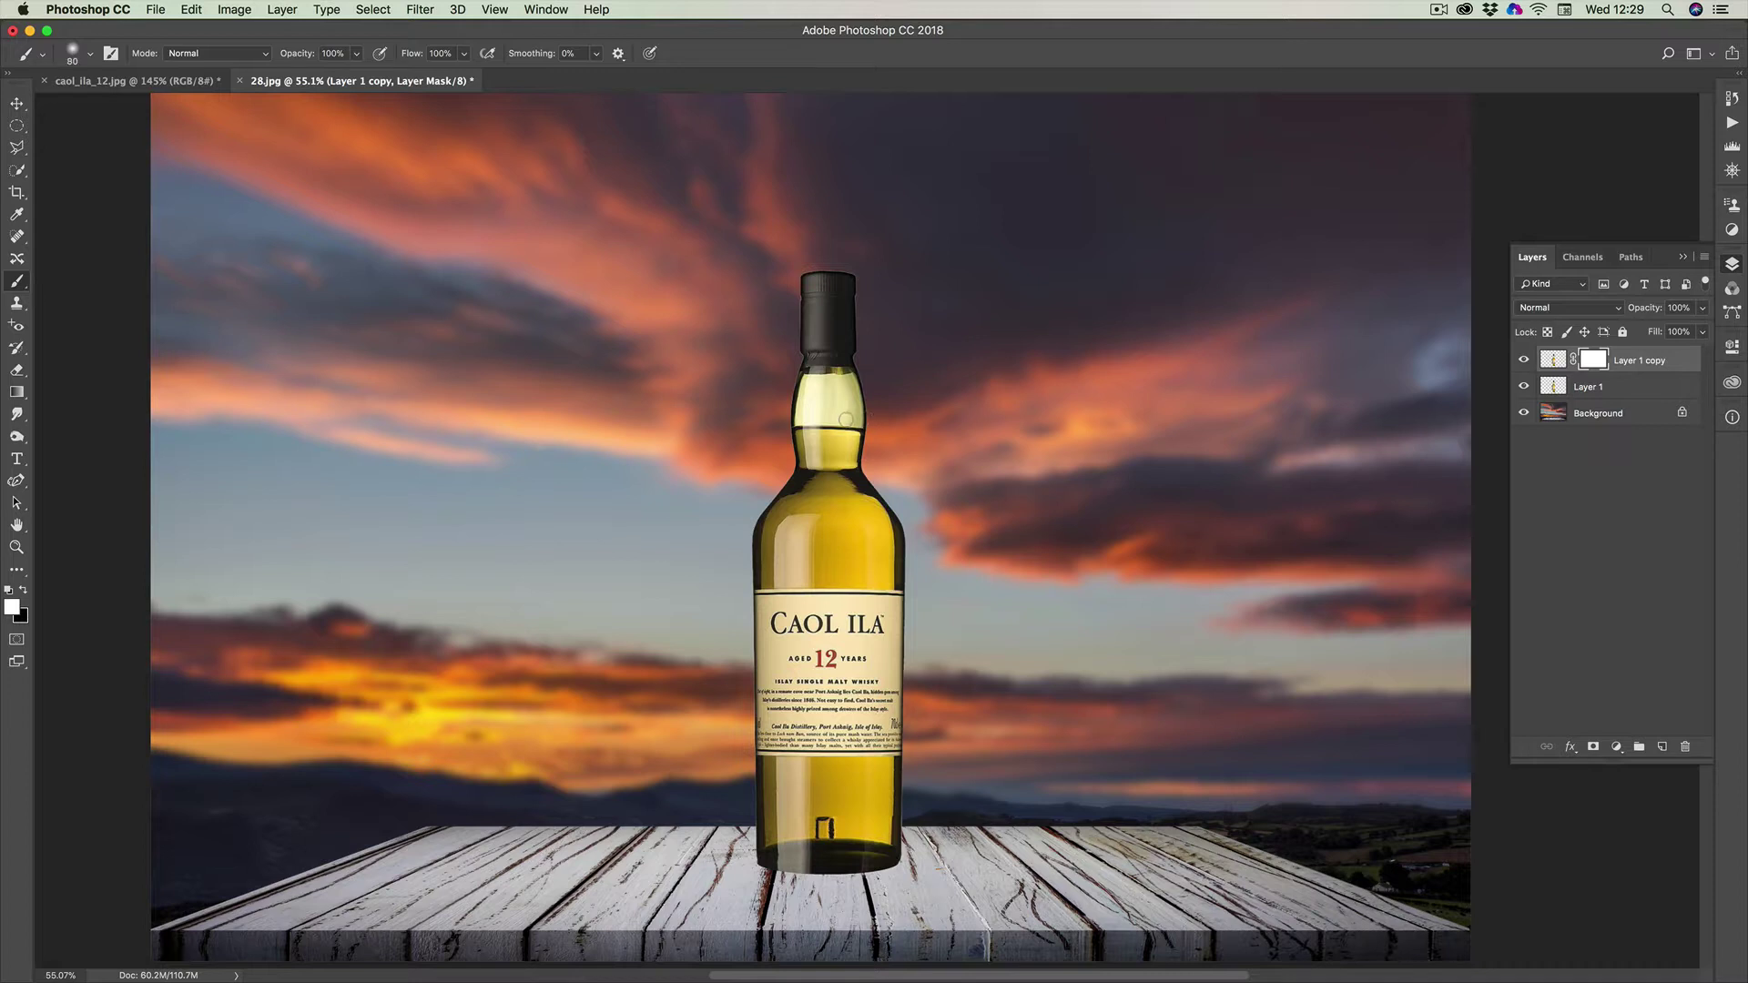
Enlarge the brush to 200 px and paint black on the mask over the glass in the bottle's neck and shoulders, above the label
{"action": "key", "text": "bracketright"}
{"action": "key", "text": "bracketright"}
{"action": "key", "text": "bracketright"}
{"action": "key", "text": "bracketright"}
{"action": "key", "text": "bracketright"}
{"action": "key", "text": "Return"}
{"action": "left_click", "coordinate": [22, 592]}
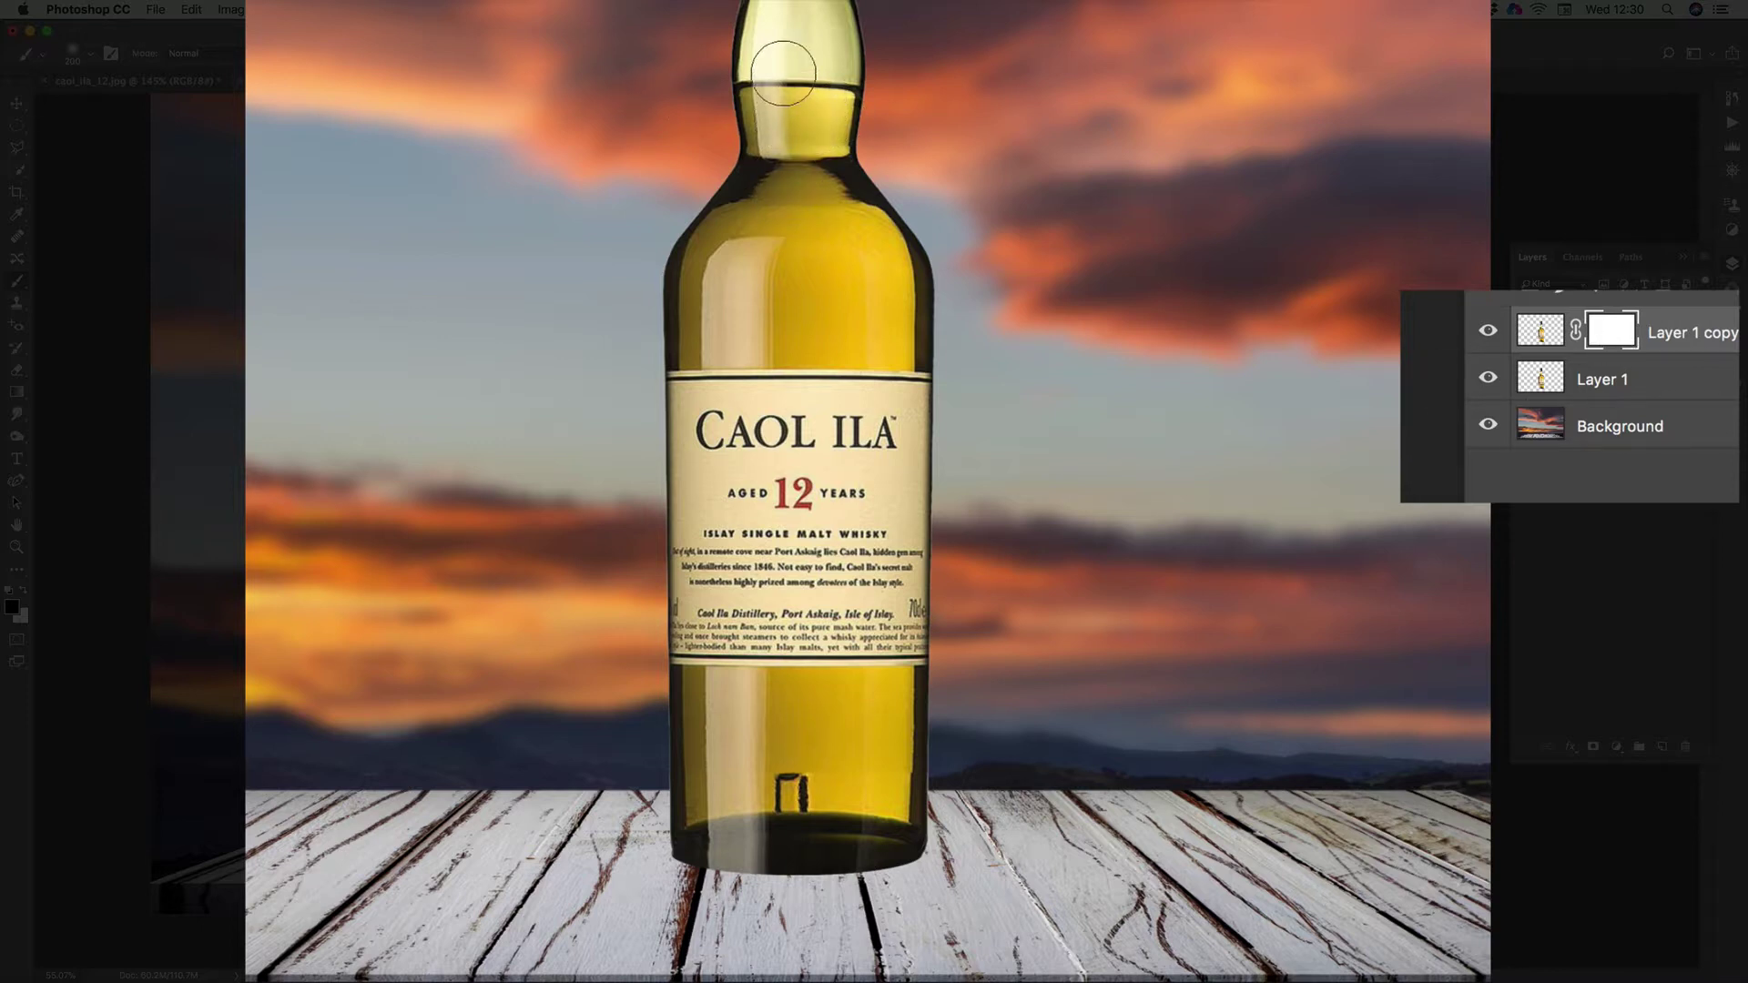
{"action": "scroll", "coordinate": [788, 69], "scroll_direction": "down", "scroll_amount": 2}
{"action": "mouse_move", "coordinate": [788, 13]}
{"action": "left_mouse_down"}
{"action": "mouse_move", "coordinate": [788, 55]}
{"action": "mouse_move", "coordinate": [785, 9]}
{"action": "mouse_move", "coordinate": [793, 111]}
{"action": "mouse_move", "coordinate": [802, 91]}
{"action": "mouse_move", "coordinate": [740, 288]}
{"action": "mouse_move", "coordinate": [865, 294]}
{"action": "mouse_move", "coordinate": [734, 291]}
{"action": "mouse_move", "coordinate": [785, 207]}
{"action": "mouse_move", "coordinate": [803, 224]}
{"action": "mouse_move", "coordinate": [811, 195]}
{"action": "mouse_move", "coordinate": [834, 227]}
{"action": "mouse_move", "coordinate": [837, 193]}
{"action": "mouse_move", "coordinate": [861, 264]}
{"action": "mouse_move", "coordinate": [870, 232]}
{"action": "mouse_move", "coordinate": [866, 267]}
{"action": "mouse_move", "coordinate": [868, 221]}
{"action": "mouse_move", "coordinate": [863, 289]}
{"action": "mouse_move", "coordinate": [883, 297]}
{"action": "mouse_move", "coordinate": [792, 275]}
{"action": "mouse_move", "coordinate": [790, 11]}
{"action": "mouse_move", "coordinate": [811, 18]}
{"action": "mouse_move", "coordinate": [812, 93]}
{"action": "mouse_move", "coordinate": [813, 68]}
{"action": "mouse_move", "coordinate": [798, 108]}
{"action": "mouse_move", "coordinate": [792, 4]}
{"action": "mouse_move", "coordinate": [780, 227]}
{"action": "mouse_move", "coordinate": [761, 265]}
{"action": "mouse_move", "coordinate": [718, 265]}
{"action": "mouse_move", "coordinate": [729, 227]}
{"action": "mouse_move", "coordinate": [758, 294]}
{"action": "left_mouse_up"}
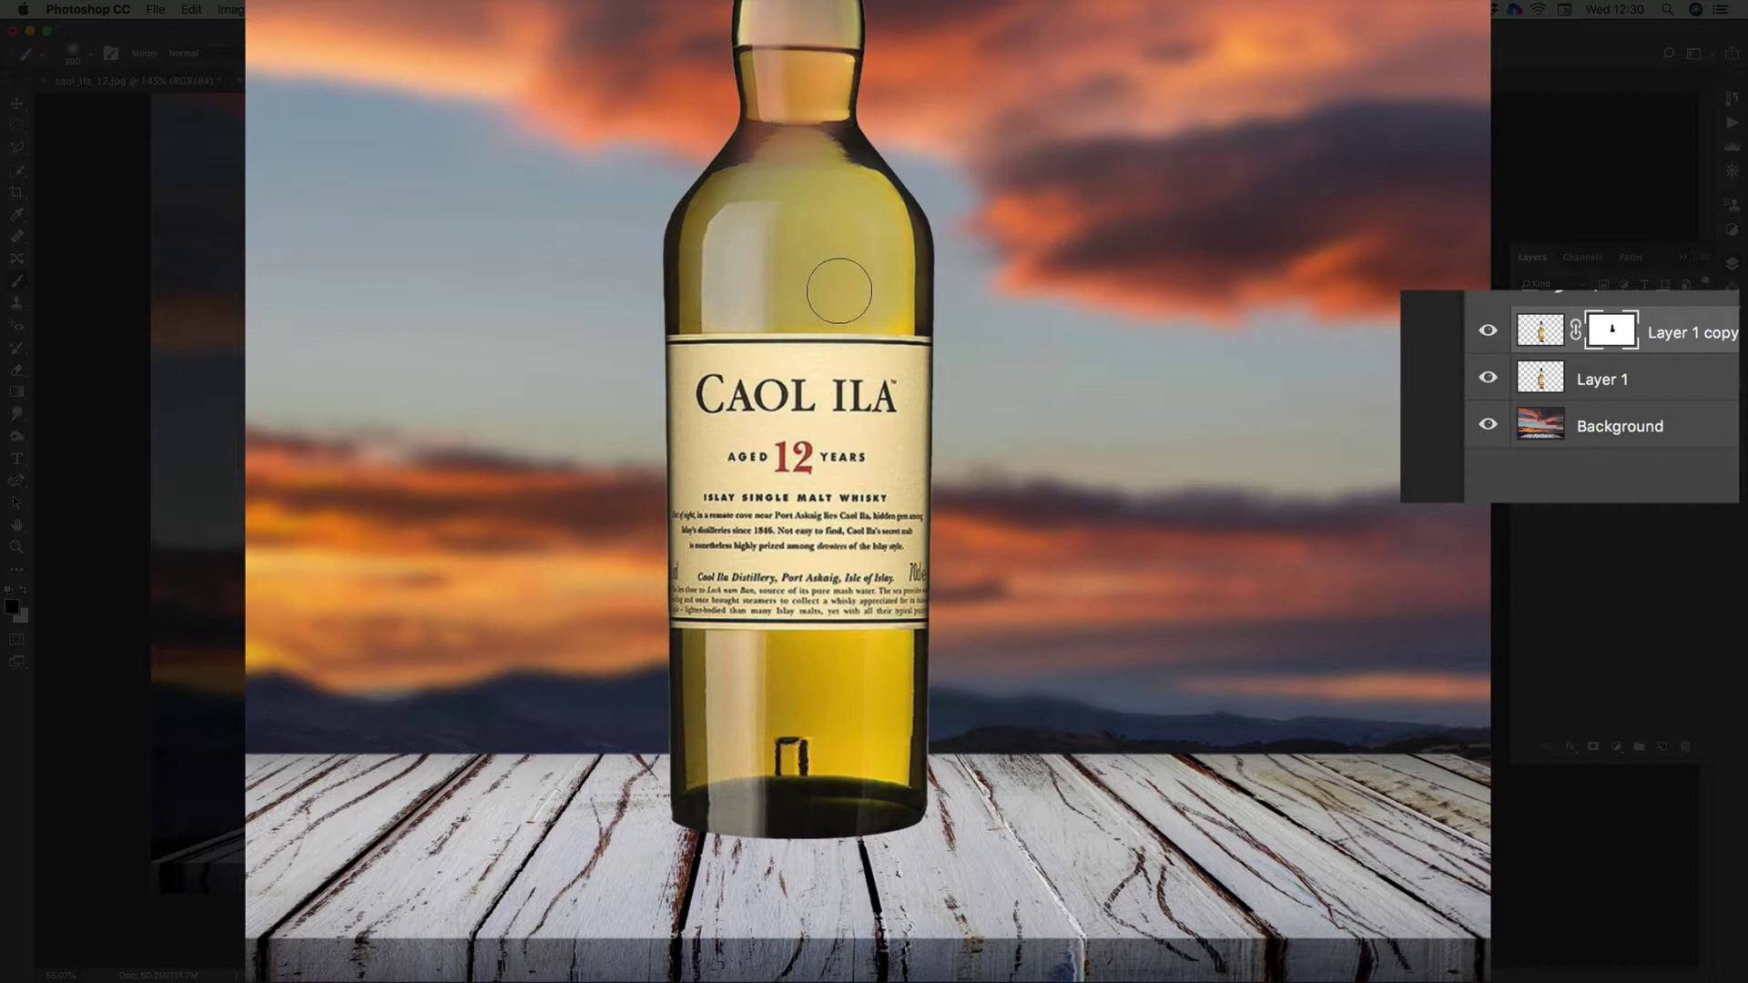
Mask out the glass below the label and dab over the dark base, ending with white as the foreground colour
{"action": "mouse_move", "coordinate": [717, 668]}
{"action": "left_mouse_down"}
{"action": "mouse_move", "coordinate": [879, 664]}
{"action": "mouse_move", "coordinate": [871, 733]}
{"action": "mouse_move", "coordinate": [870, 714]}
{"action": "mouse_move", "coordinate": [800, 728]}
{"action": "mouse_move", "coordinate": [778, 712]}
{"action": "mouse_move", "coordinate": [770, 728]}
{"action": "mouse_move", "coordinate": [742, 675]}
{"action": "mouse_move", "coordinate": [734, 739]}
{"action": "mouse_move", "coordinate": [862, 740]}
{"action": "mouse_move", "coordinate": [759, 738]}
{"action": "mouse_move", "coordinate": [857, 728]}
{"action": "left_mouse_up"}
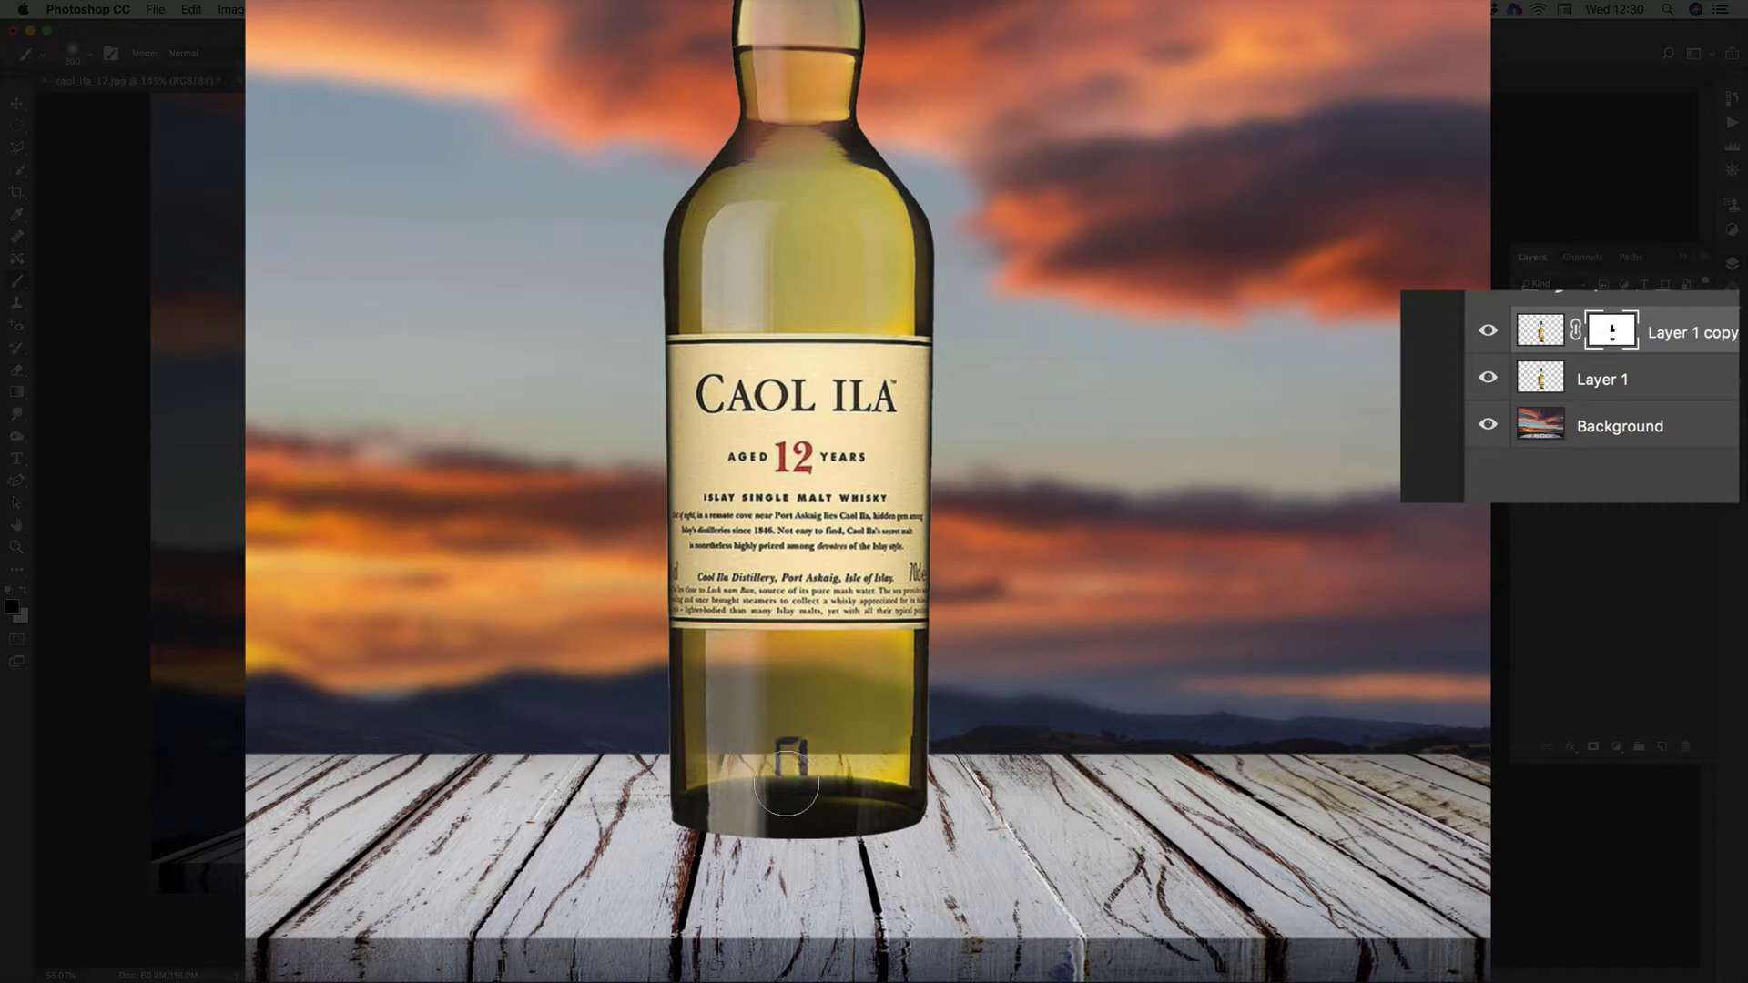
{"action": "left_click", "coordinate": [790, 800]}
{"action": "left_click", "coordinate": [803, 806]}
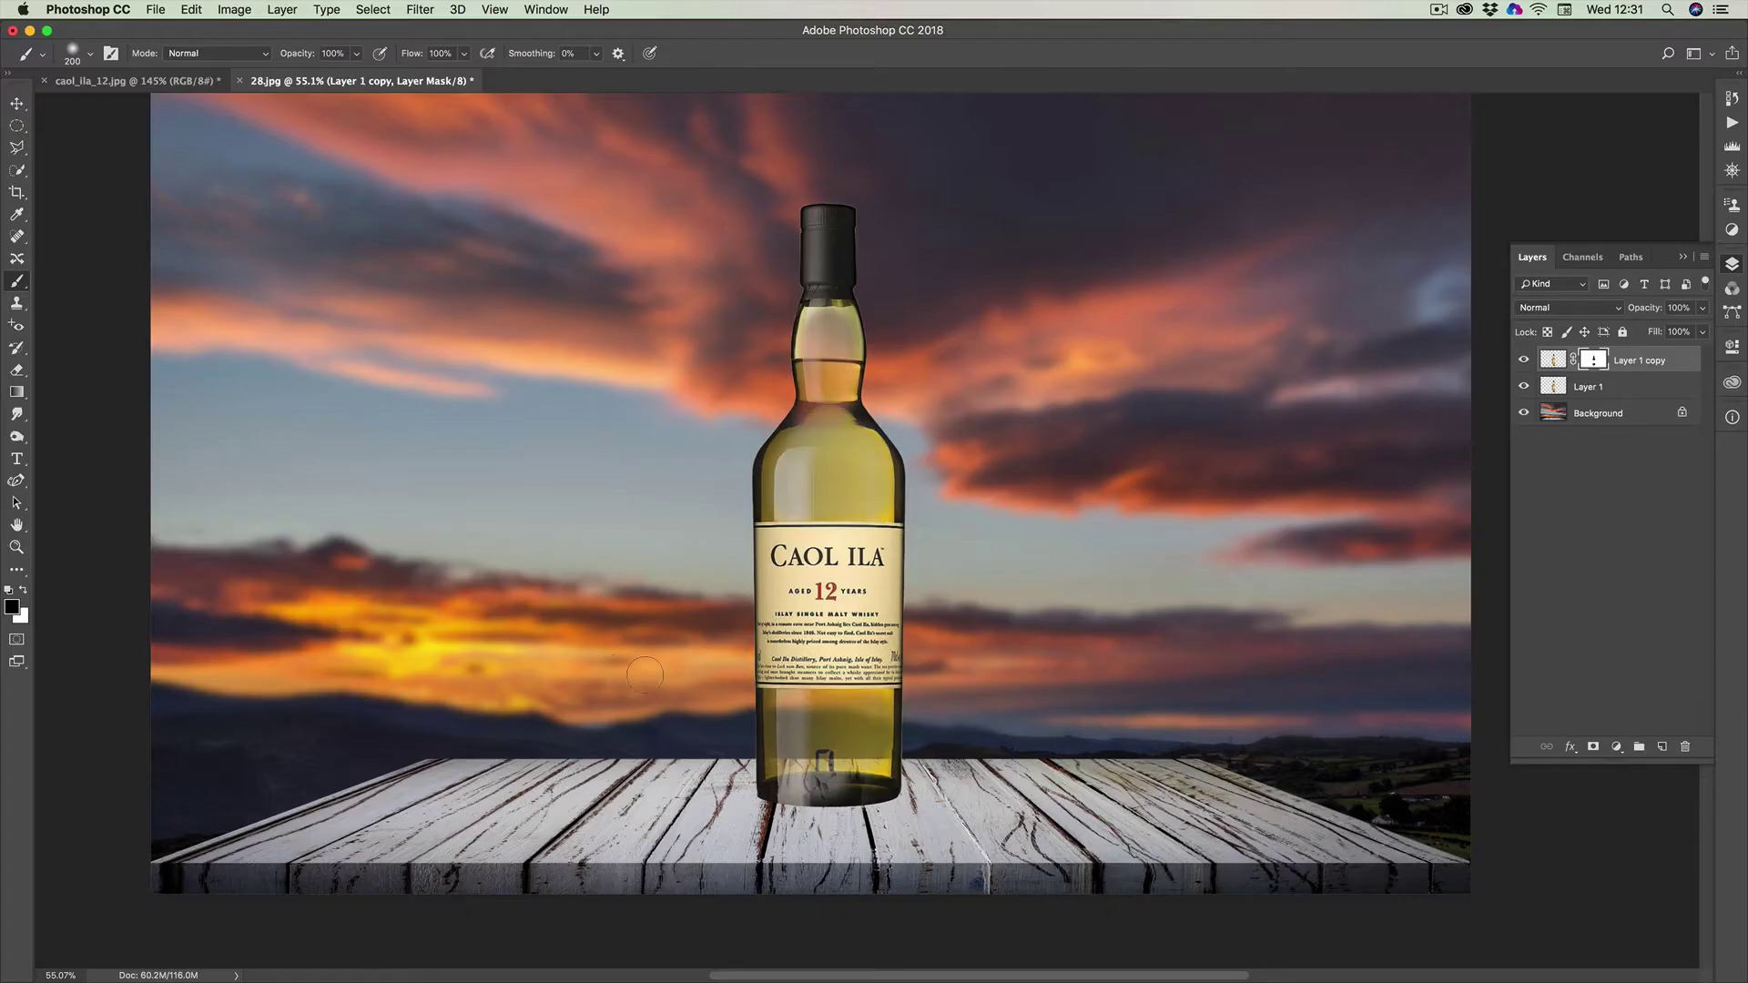
{"action": "left_click", "coordinate": [24, 592]}
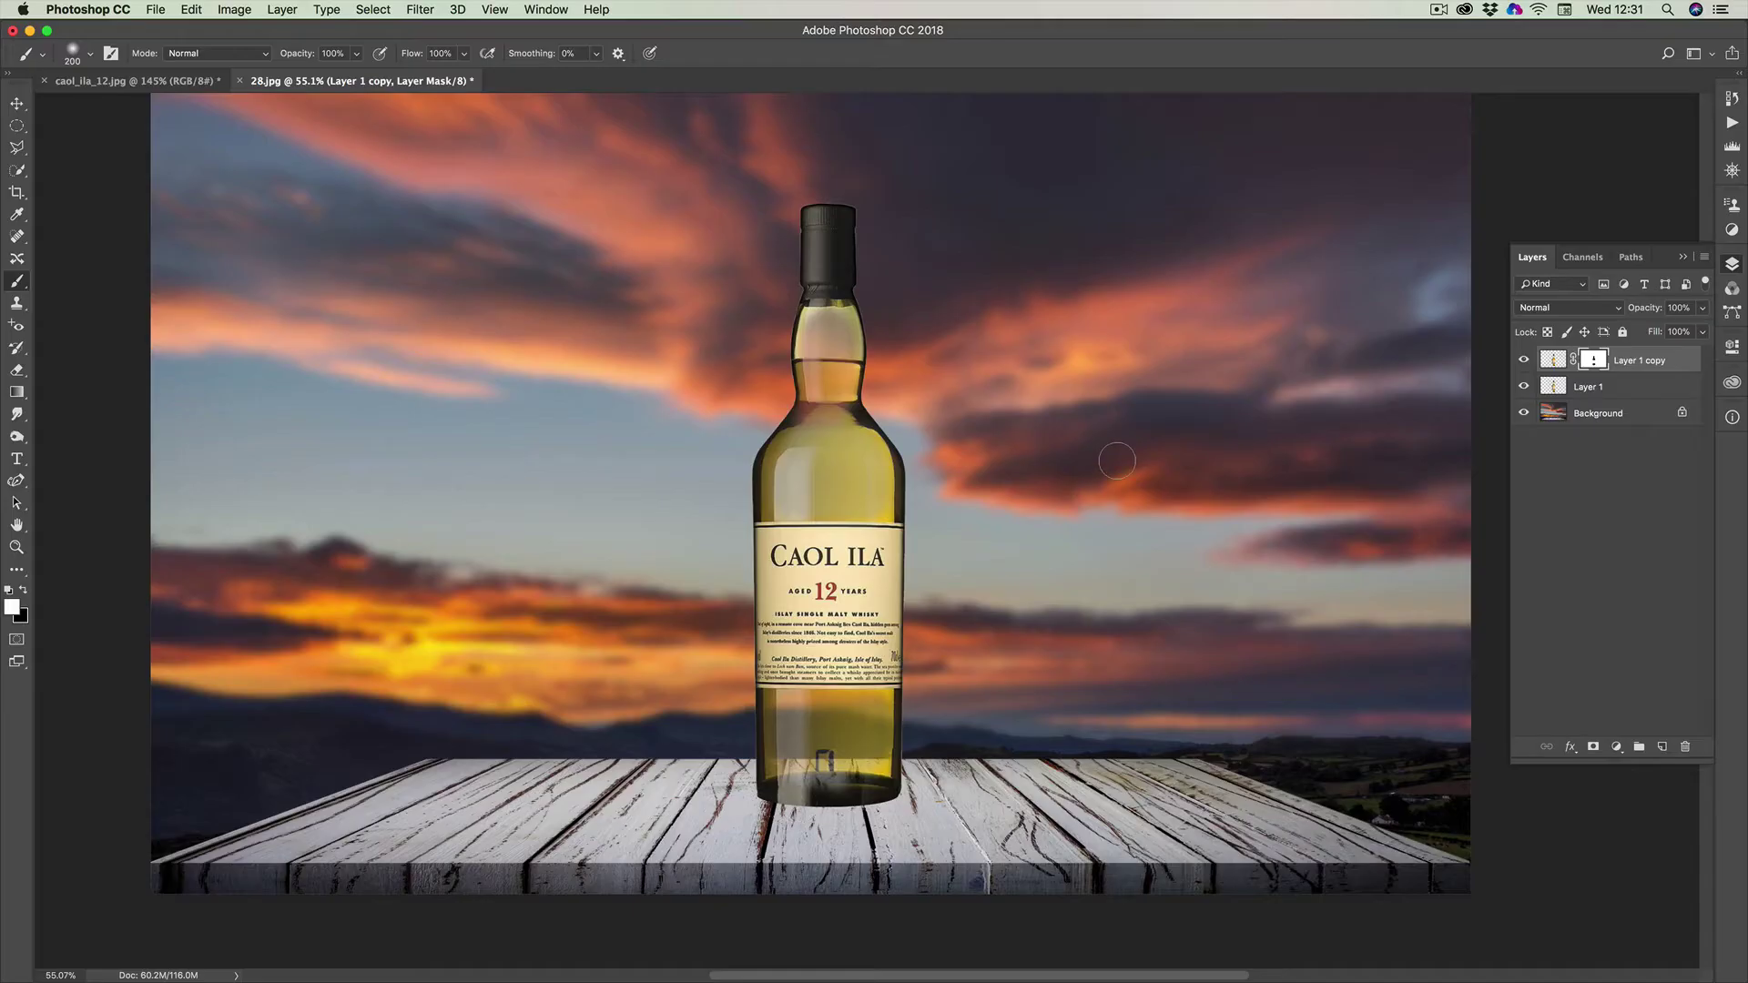
Compare the bottle with Layer 1 copy and Layer 1 hidden and shown in turn
{"action": "left_click", "coordinate": [1525, 361]}
{"action": "left_click", "coordinate": [1525, 361]}
{"action": "left_click", "coordinate": [1522, 387]}
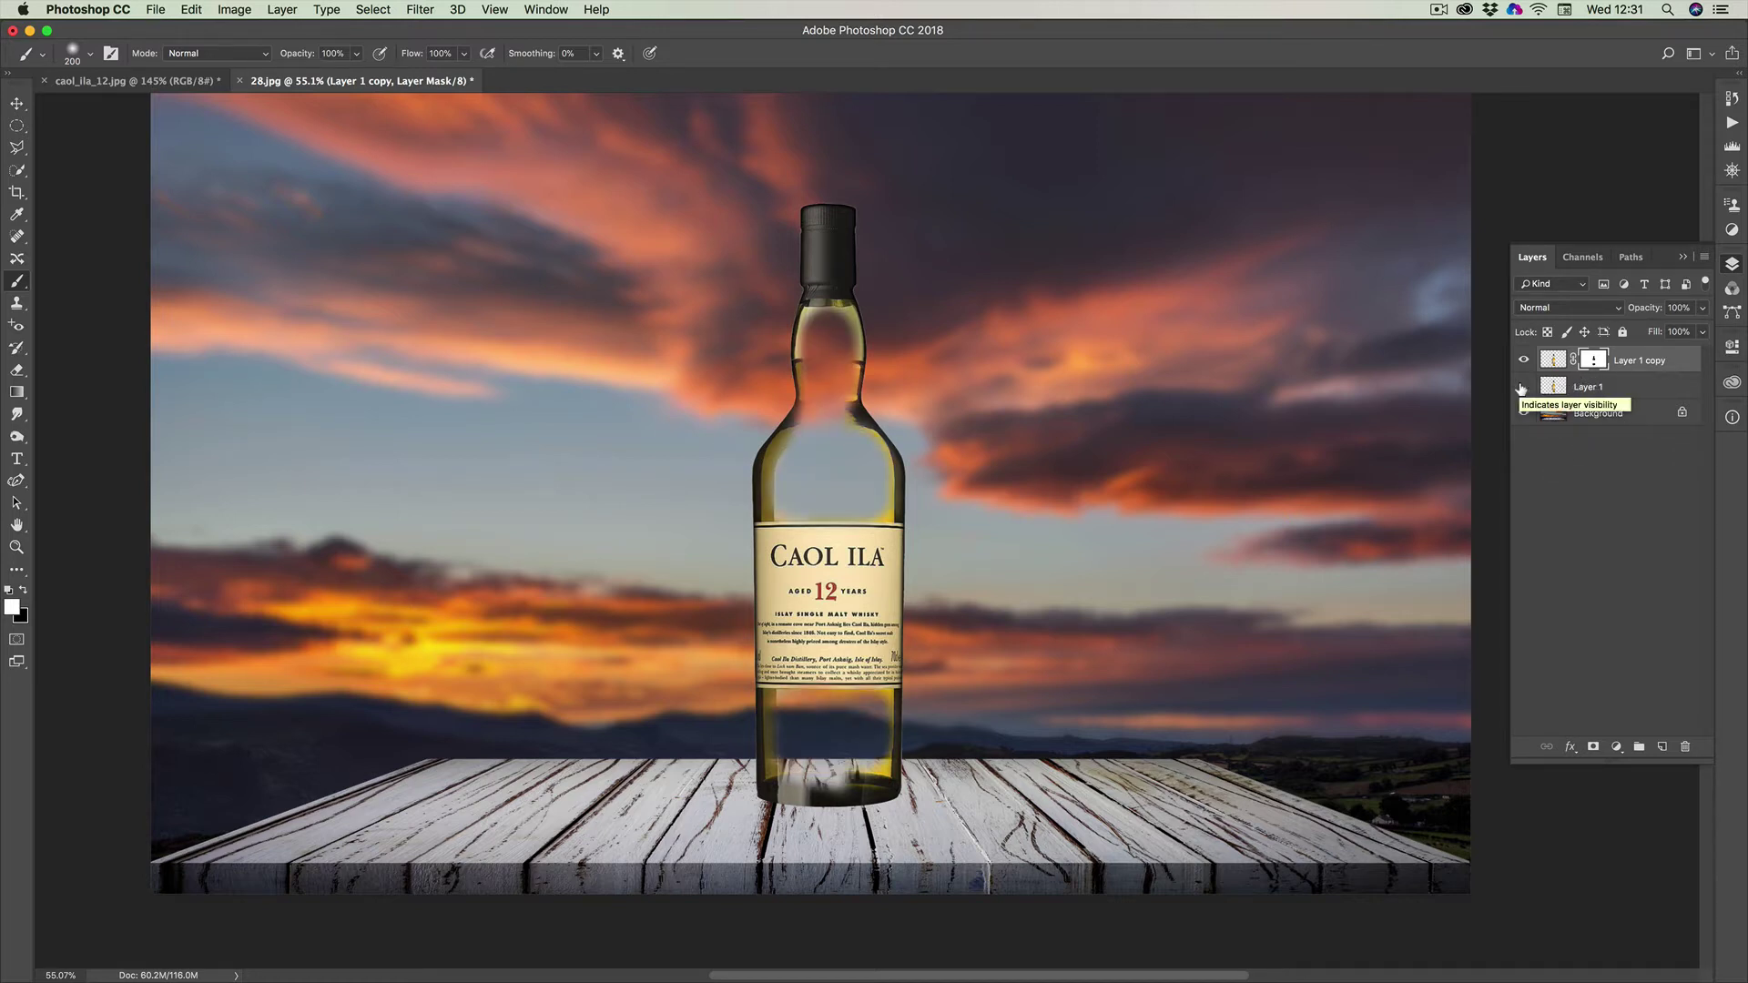
{"action": "left_click", "coordinate": [1521, 388]}
{"action": "left_click", "coordinate": [1522, 388]}
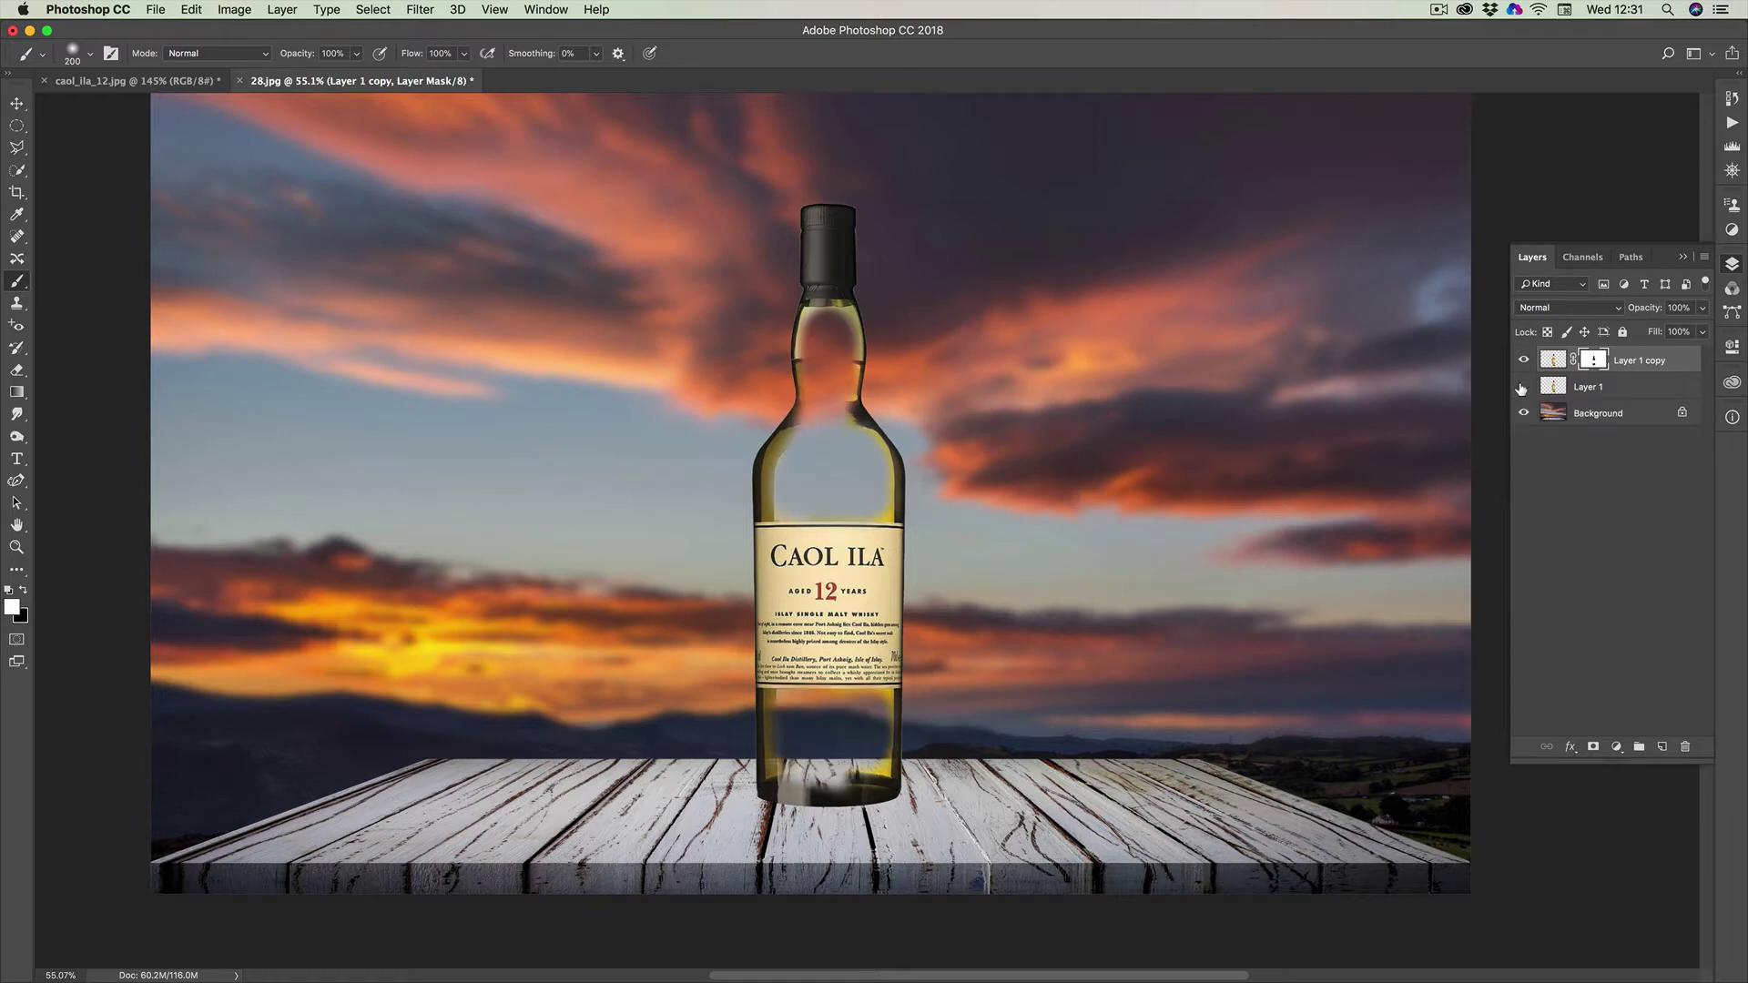
{"action": "left_click", "coordinate": [1521, 389]}
Set the opacity of Layer 1 to 66% to adjust how transparent the glass looks
{"action": "left_click", "coordinate": [1628, 389]}
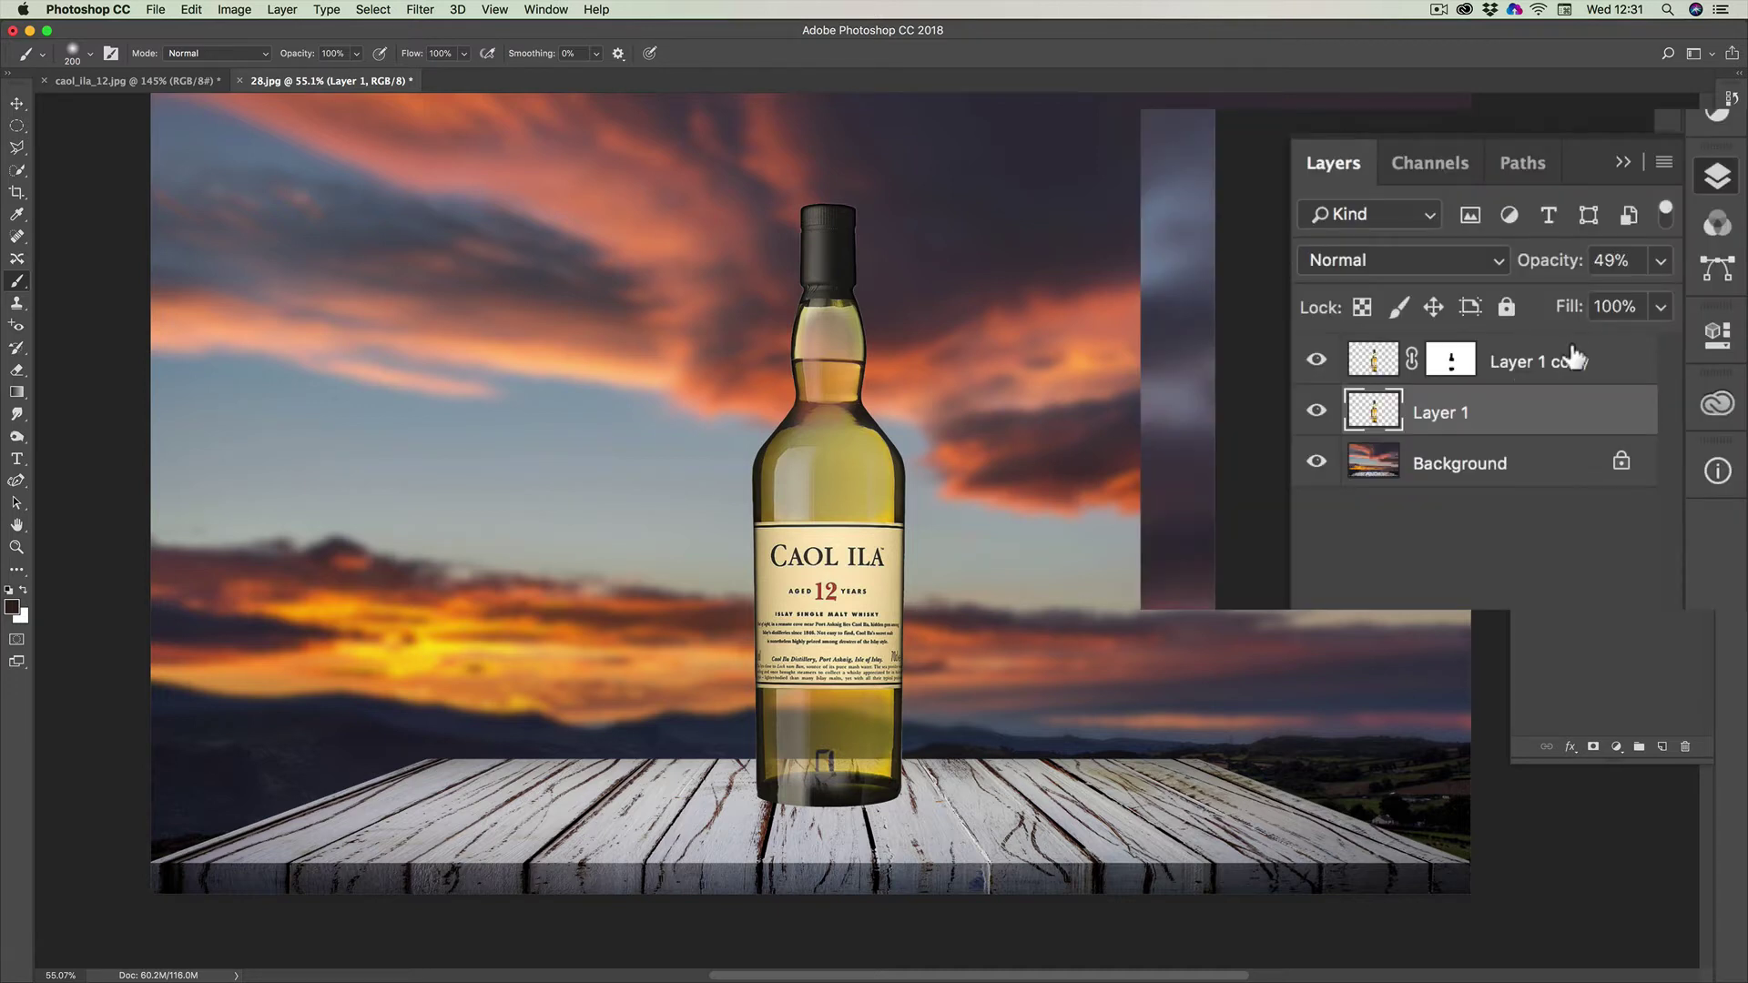
{"action": "left_click", "coordinate": [1656, 262]}
{"action": "left_click_drag", "start_coordinate": [1581, 297], "coordinate": [1640, 301]}
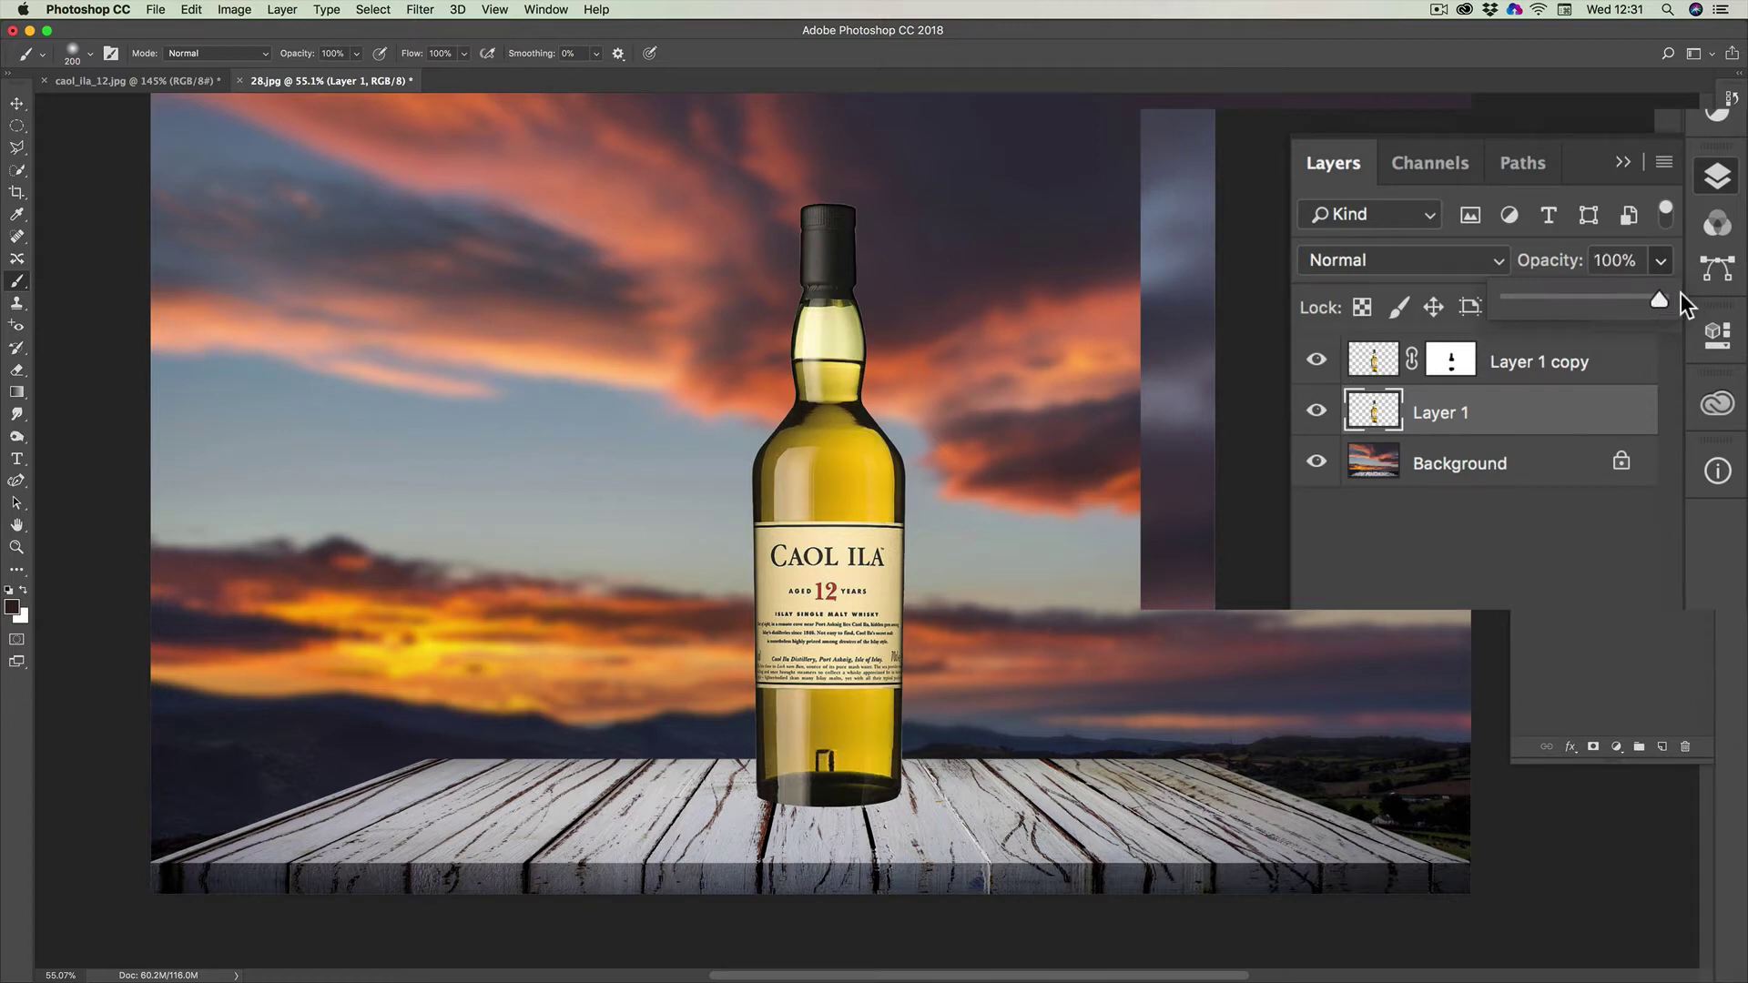
{"action": "left_click_drag", "start_coordinate": [1641, 293], "coordinate": [1605, 292]}
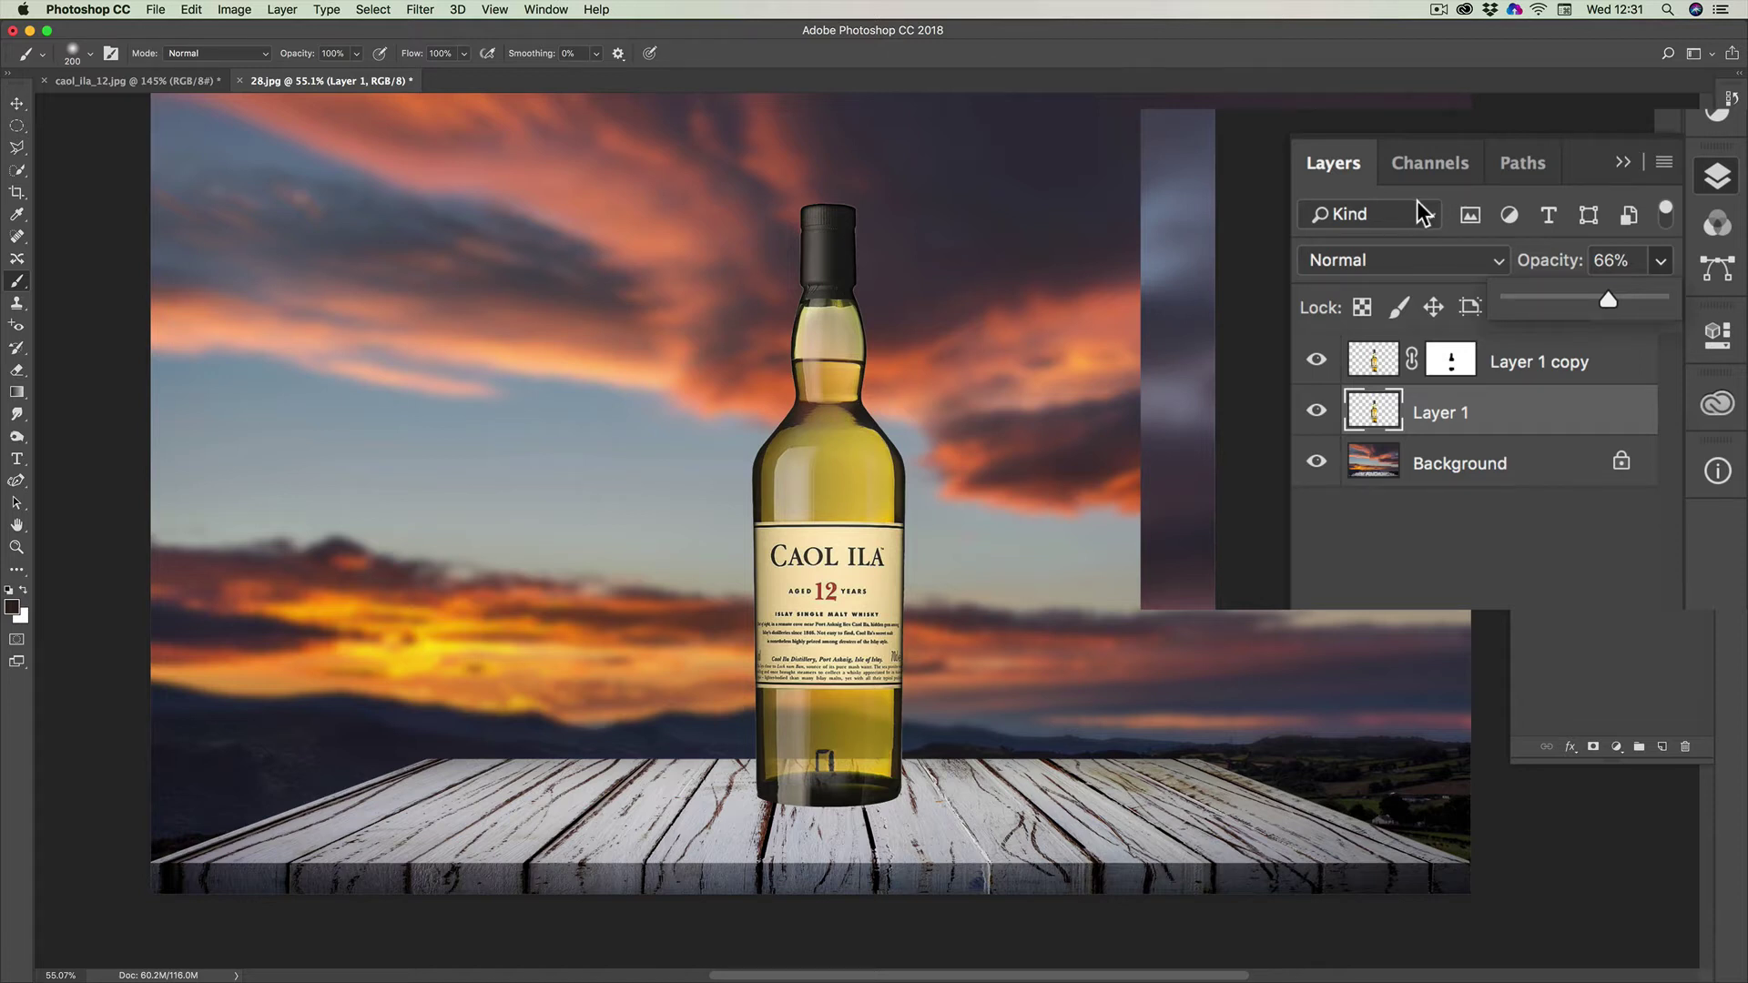
Merge the masked Layer 1 copy down into Layer 1
{"action": "left_click", "coordinate": [1553, 373]}
{"action": "left_click", "coordinate": [1551, 370]}
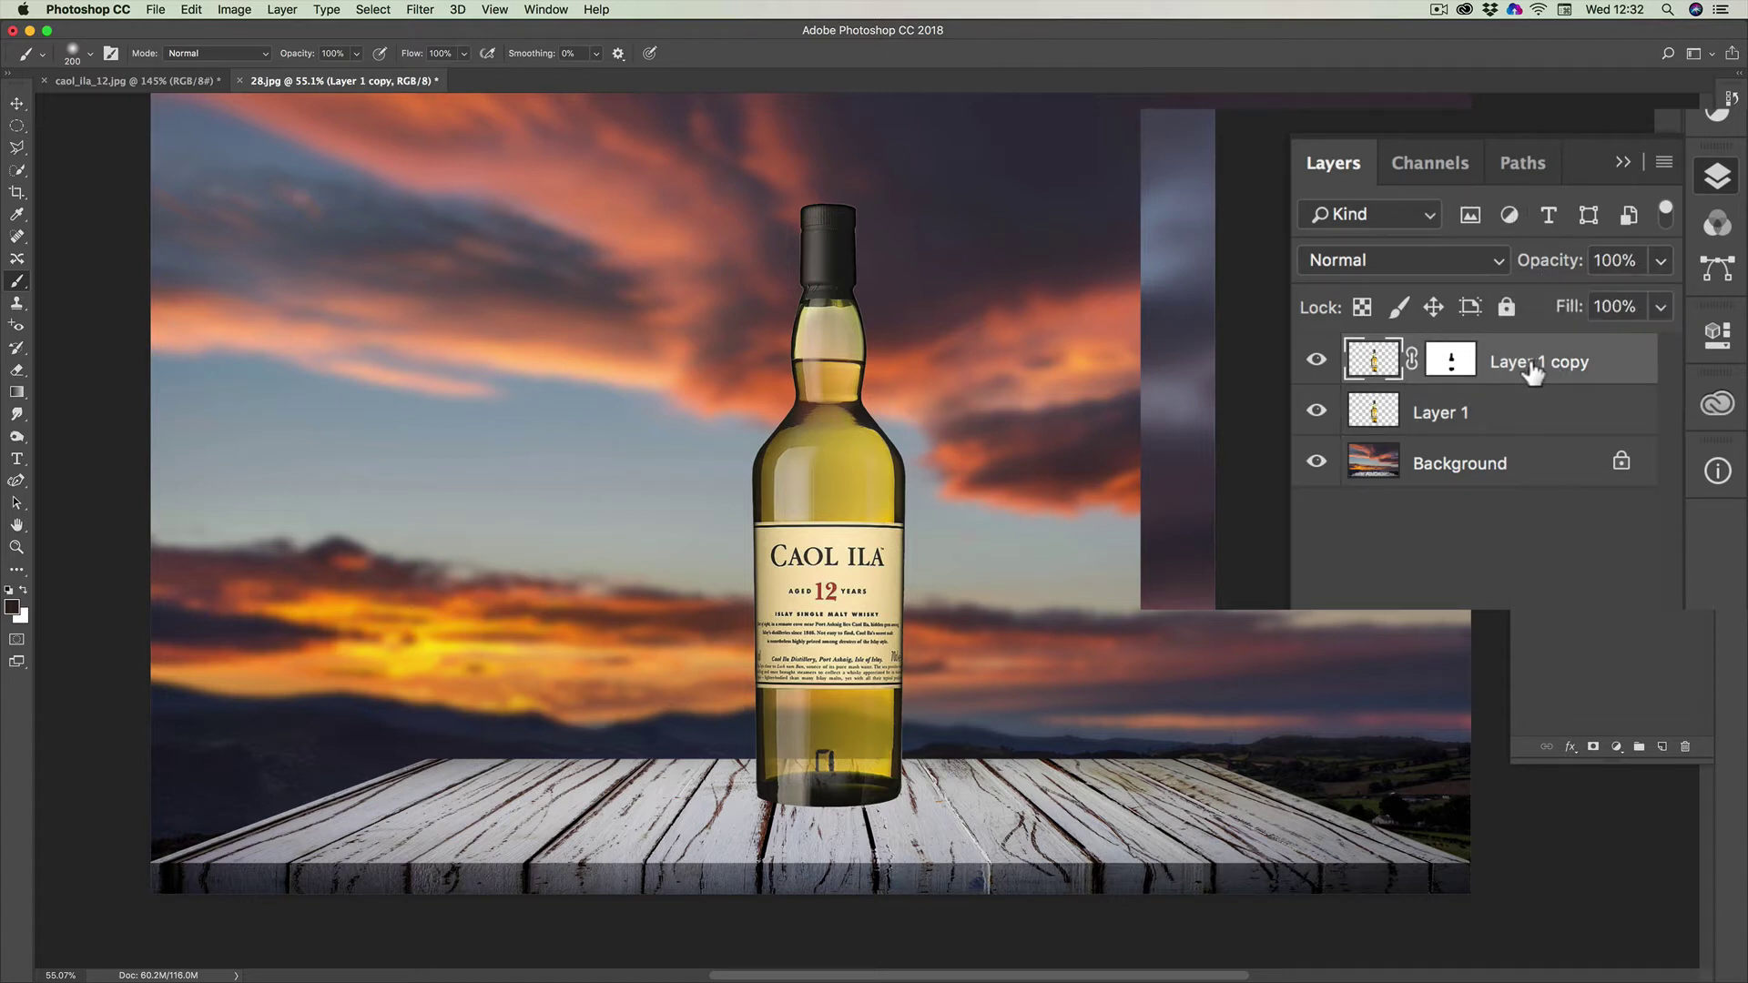
{"action": "right_click", "coordinate": [1534, 369]}
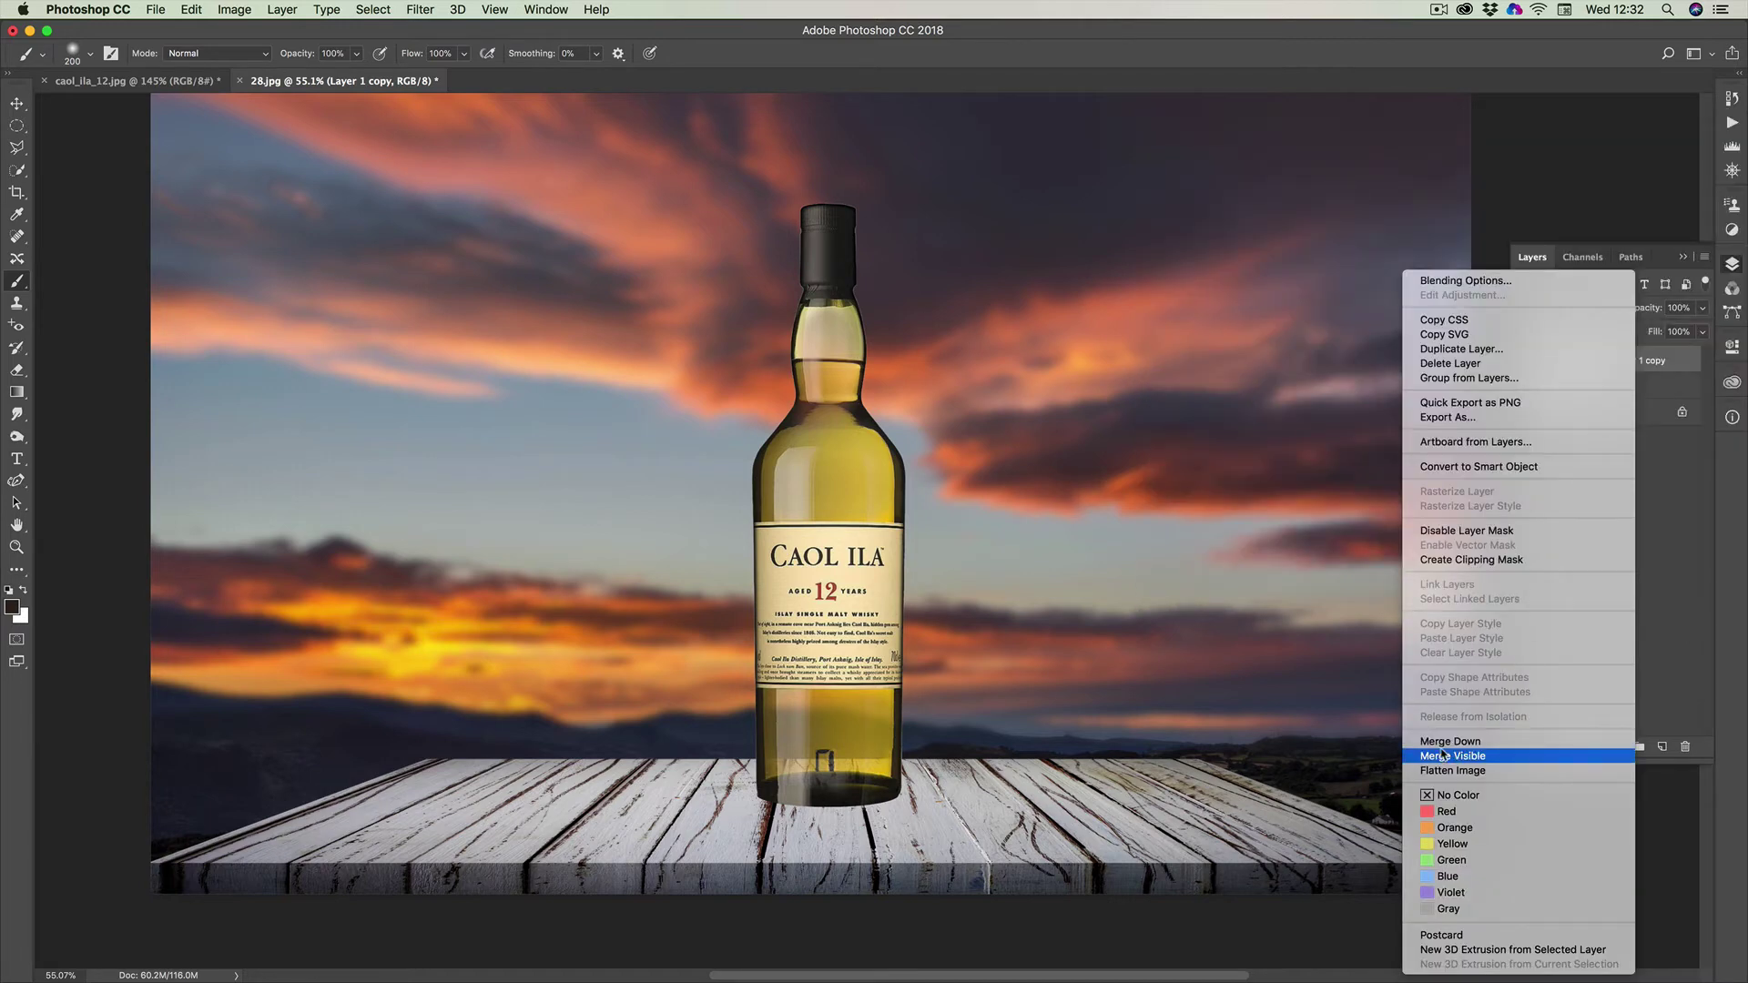
{"action": "left_click", "coordinate": [1262, 751]}
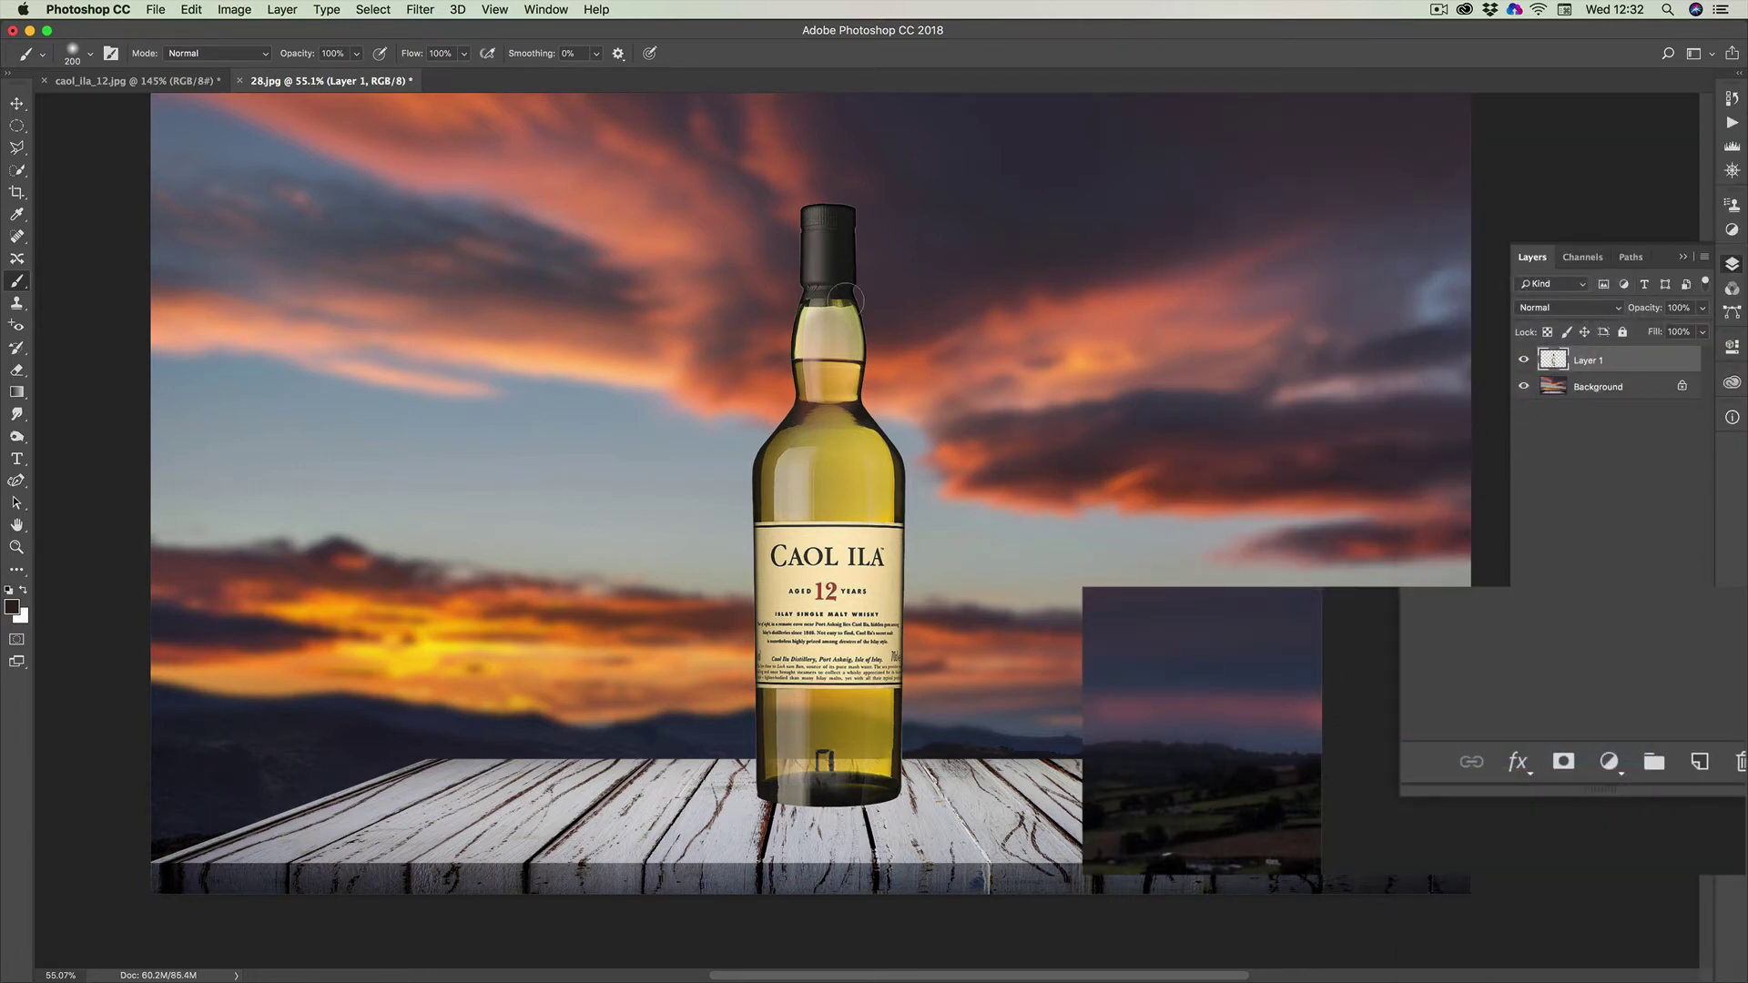
Move the merged bottle to the left and slightly down, keeping its base on the wooden table
{"action": "left_click", "coordinate": [17, 102]}
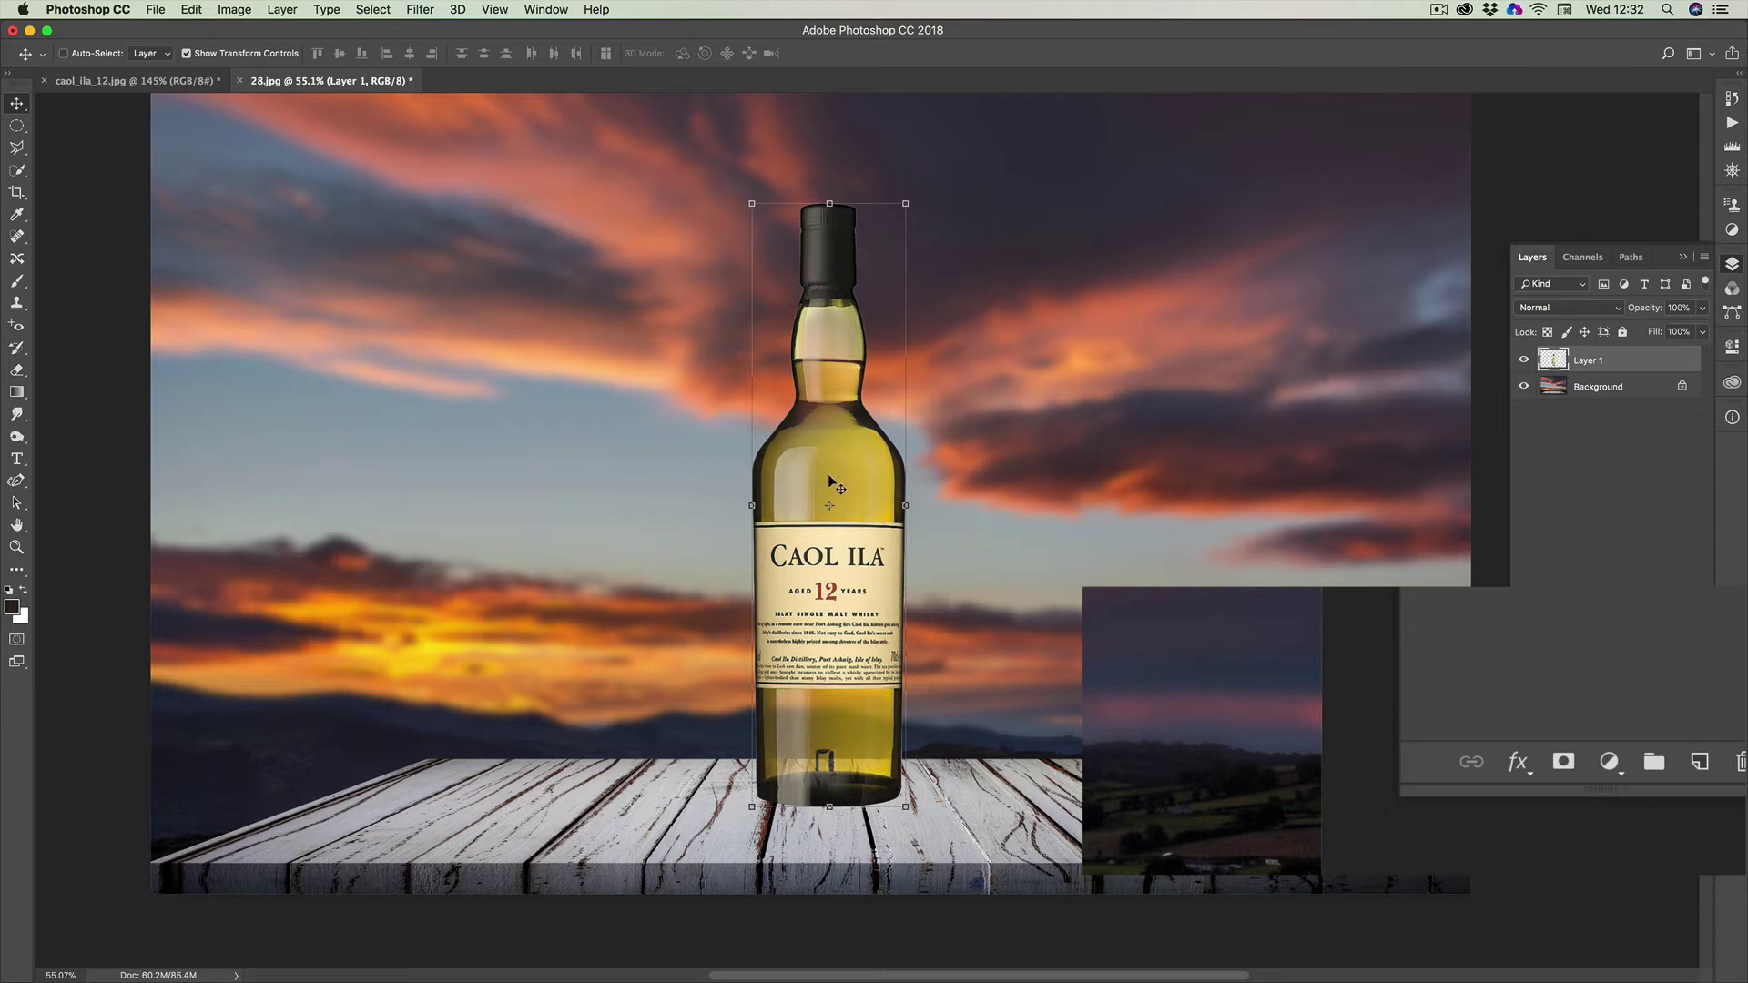
{"action": "left_click_drag", "start_coordinate": [828, 474], "coordinate": [699, 498]}
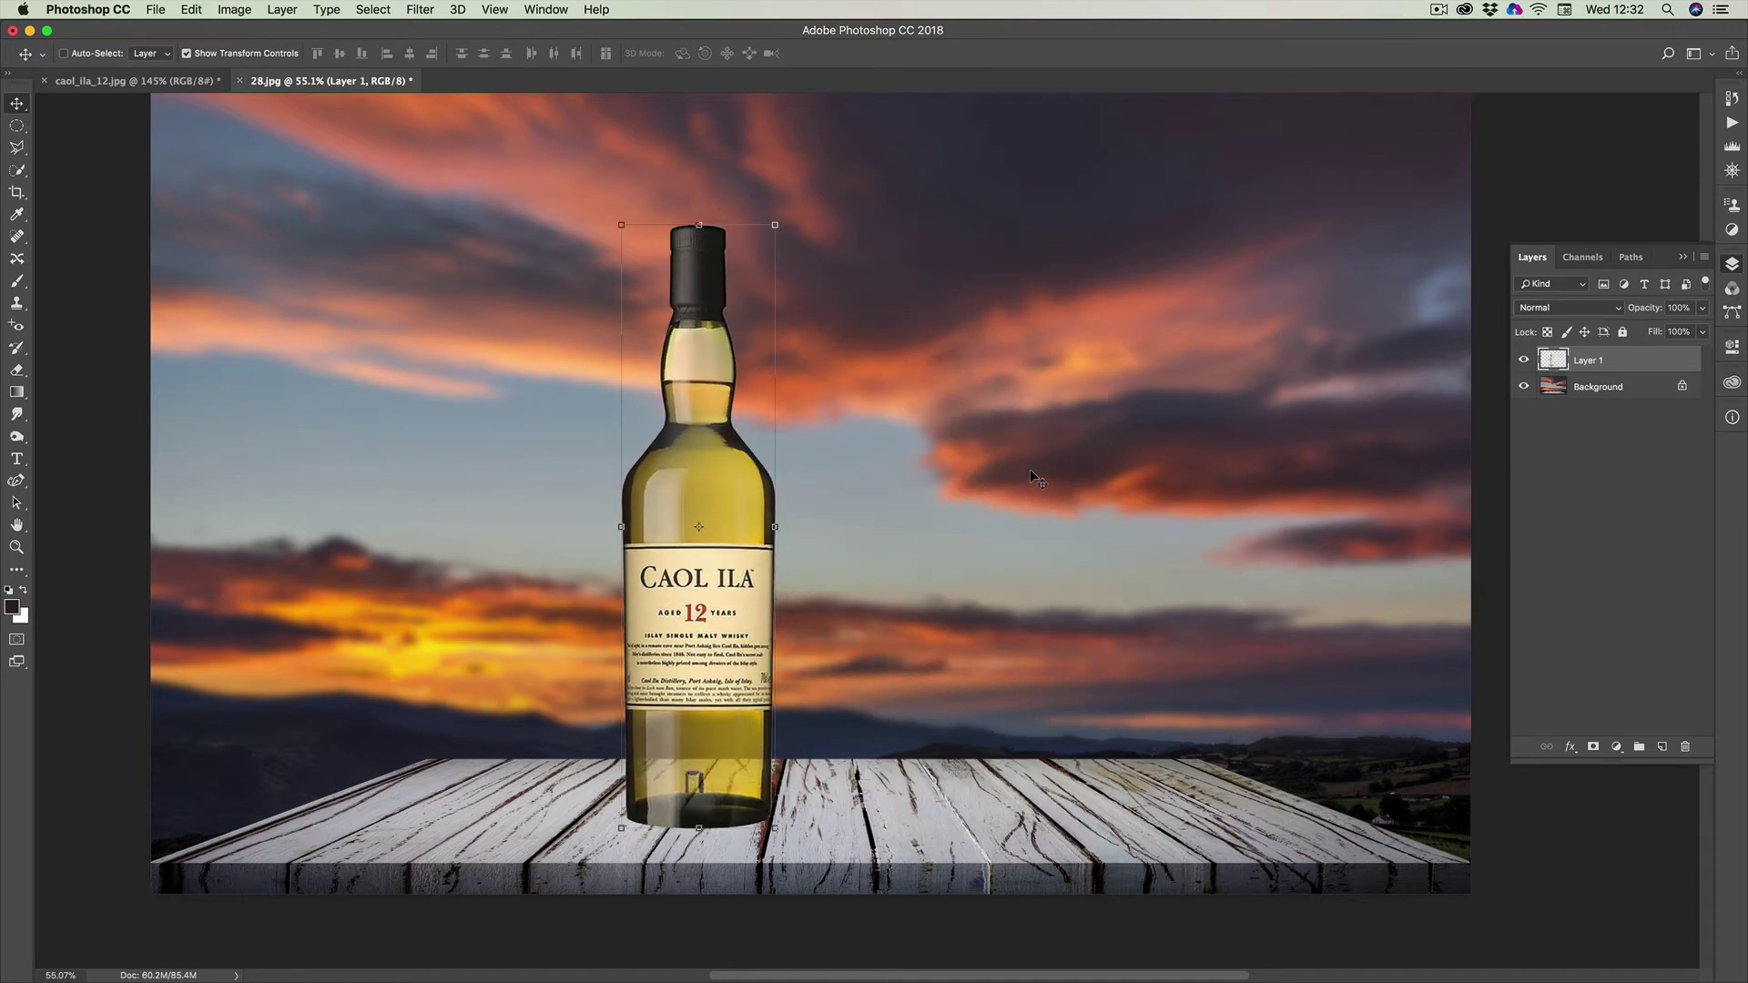
{"action": "left_click_drag", "start_coordinate": [703, 463], "coordinate": [704, 462]}
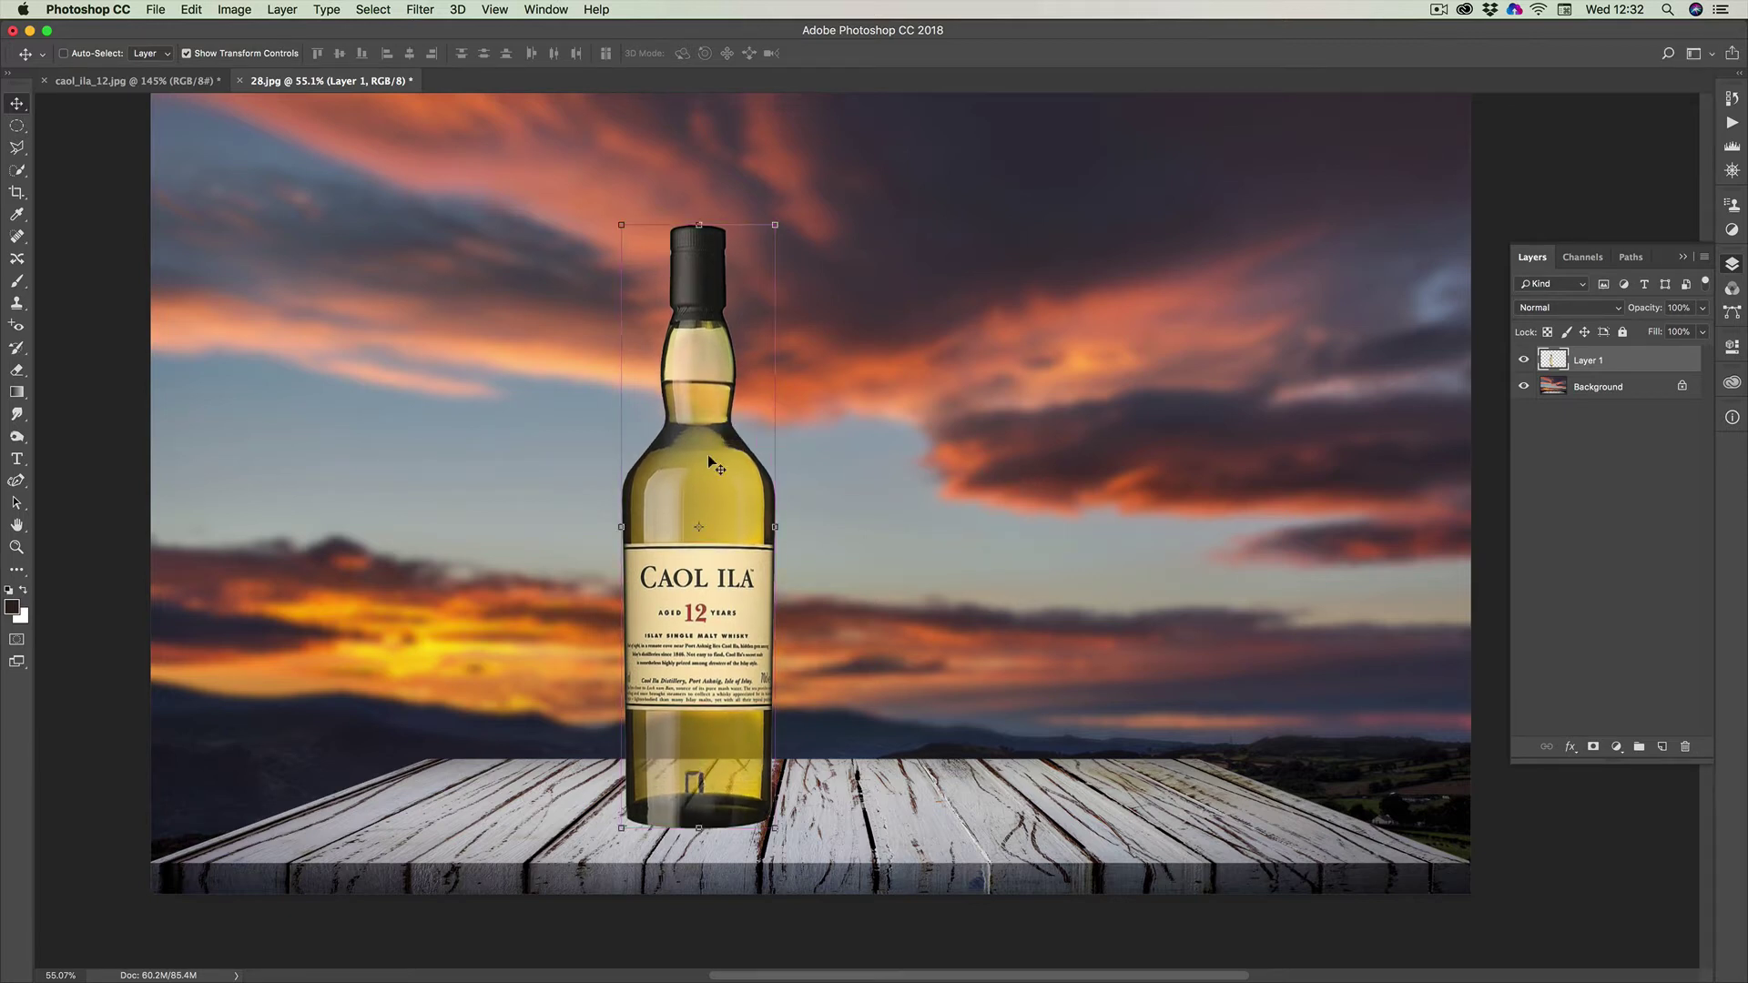
Create a new layer above the Background and paint a dark contact shadow under the bottle's base with a soft 100 px brush
{"action": "left_click", "coordinate": [1592, 389]}
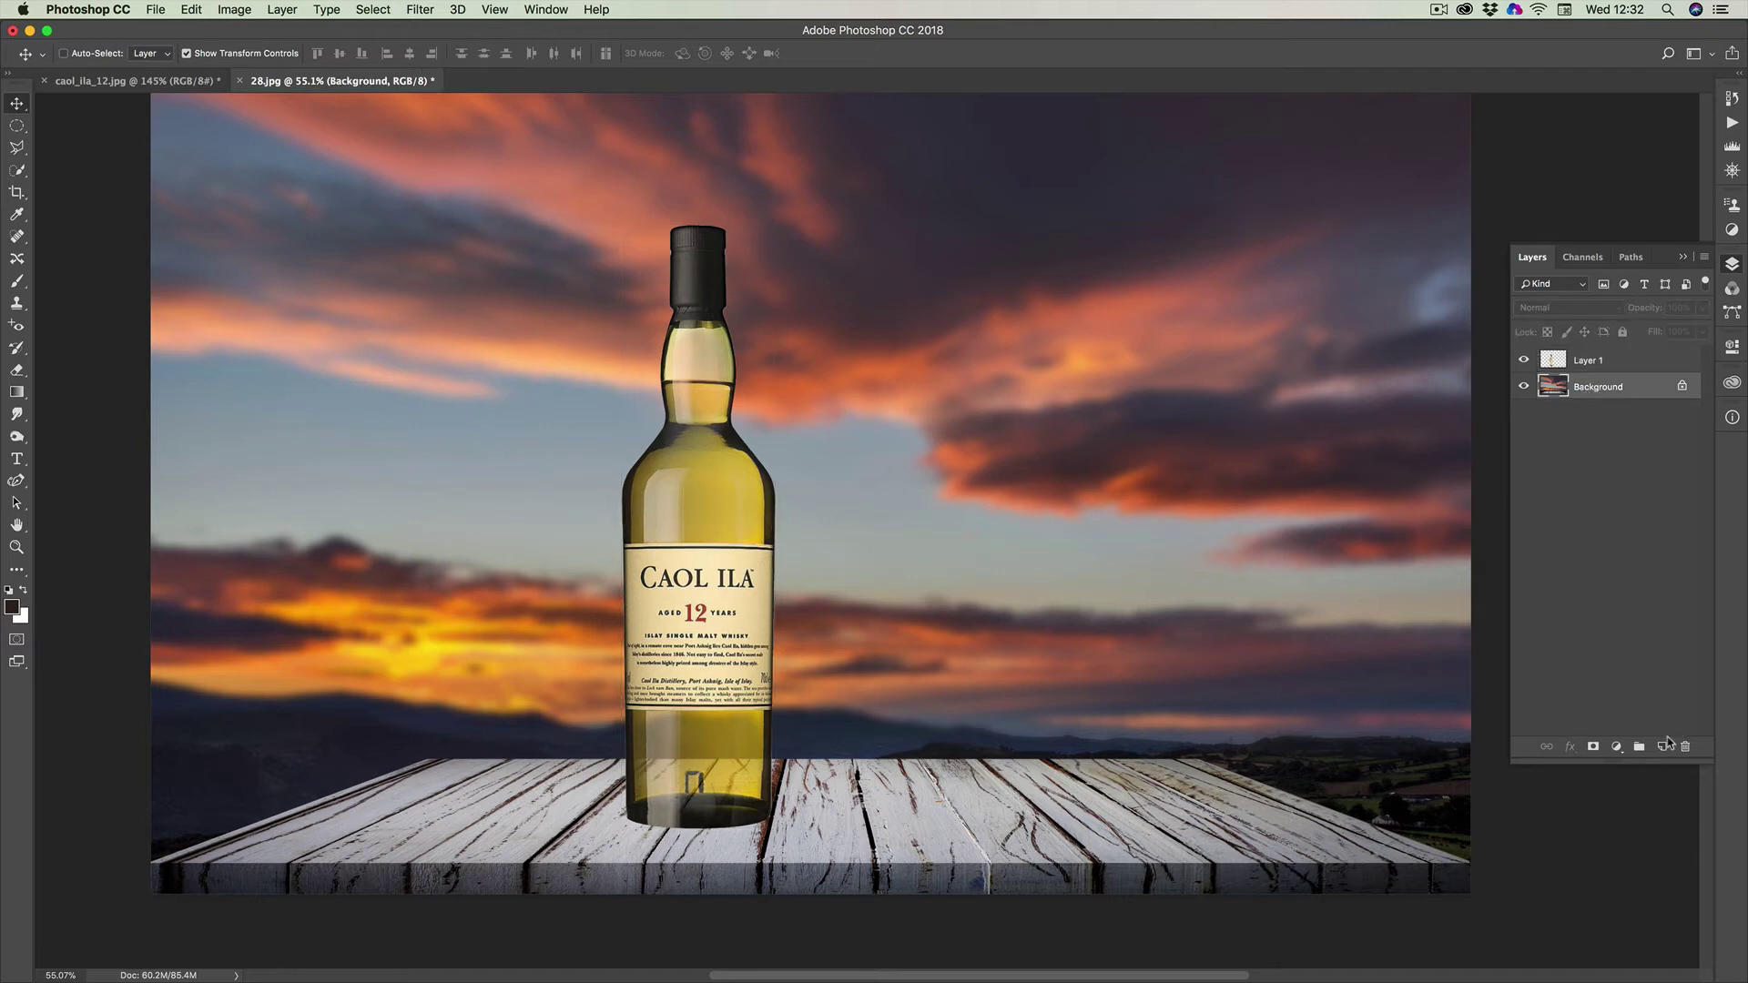
{"action": "left_click", "coordinate": [1662, 747]}
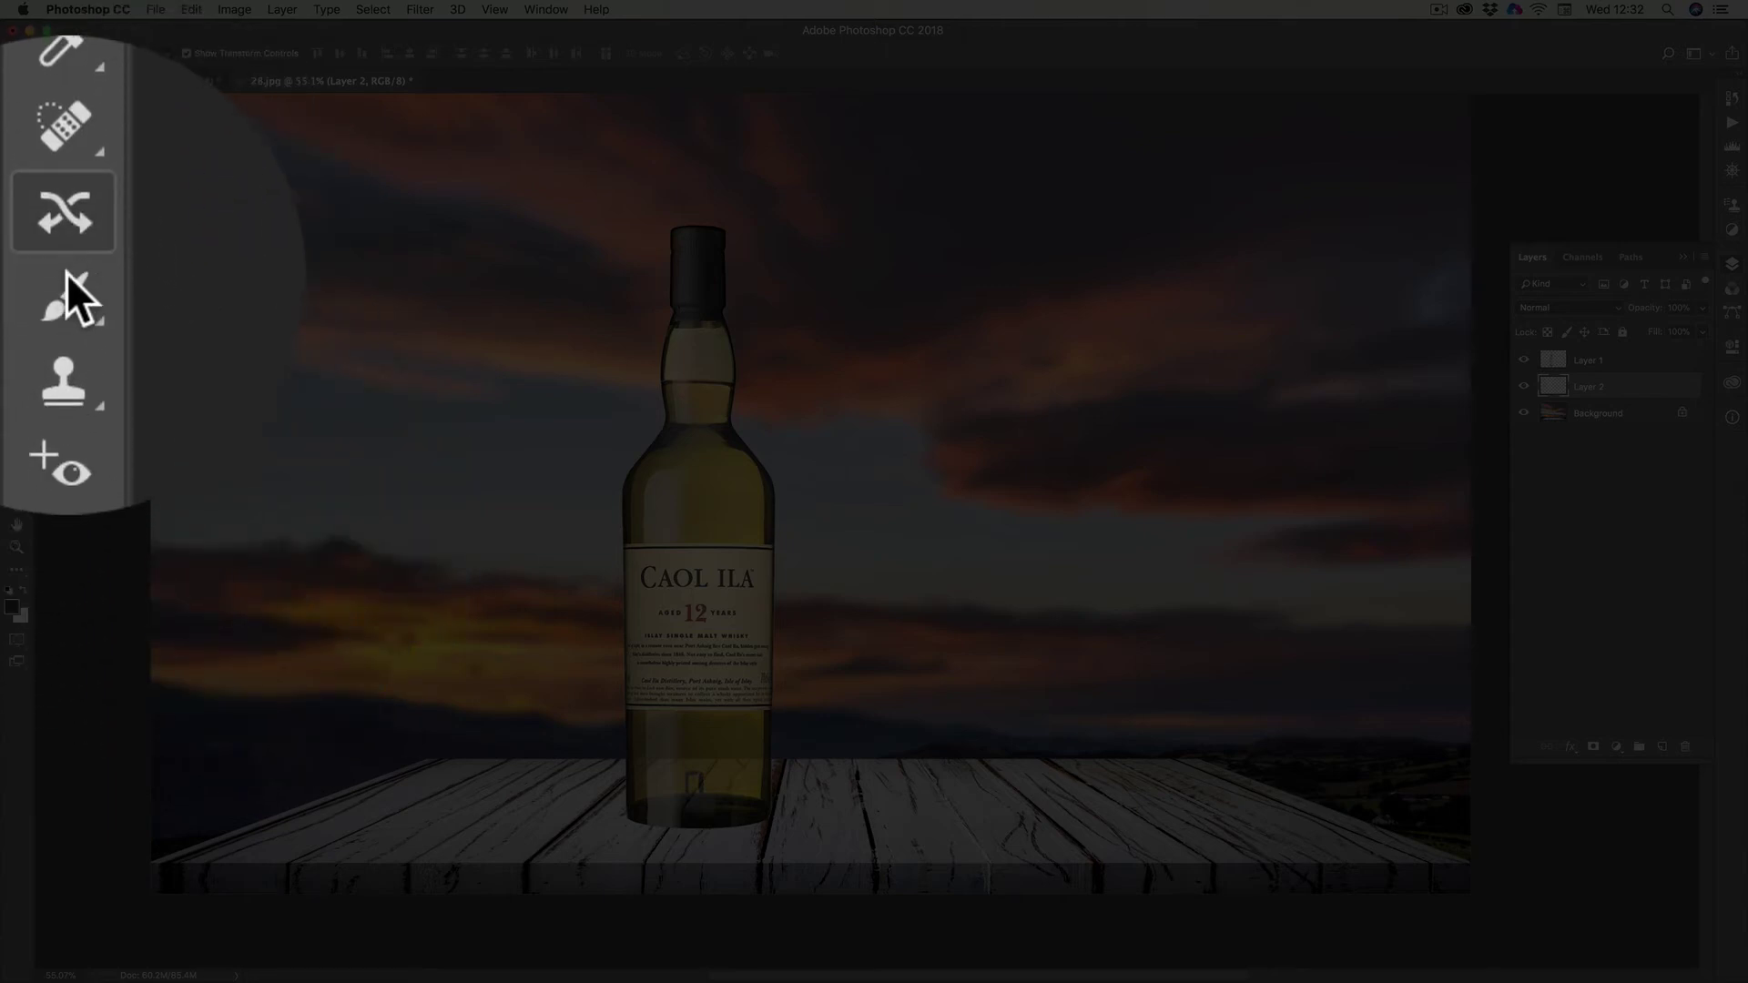
{"action": "left_click", "coordinate": [17, 280]}
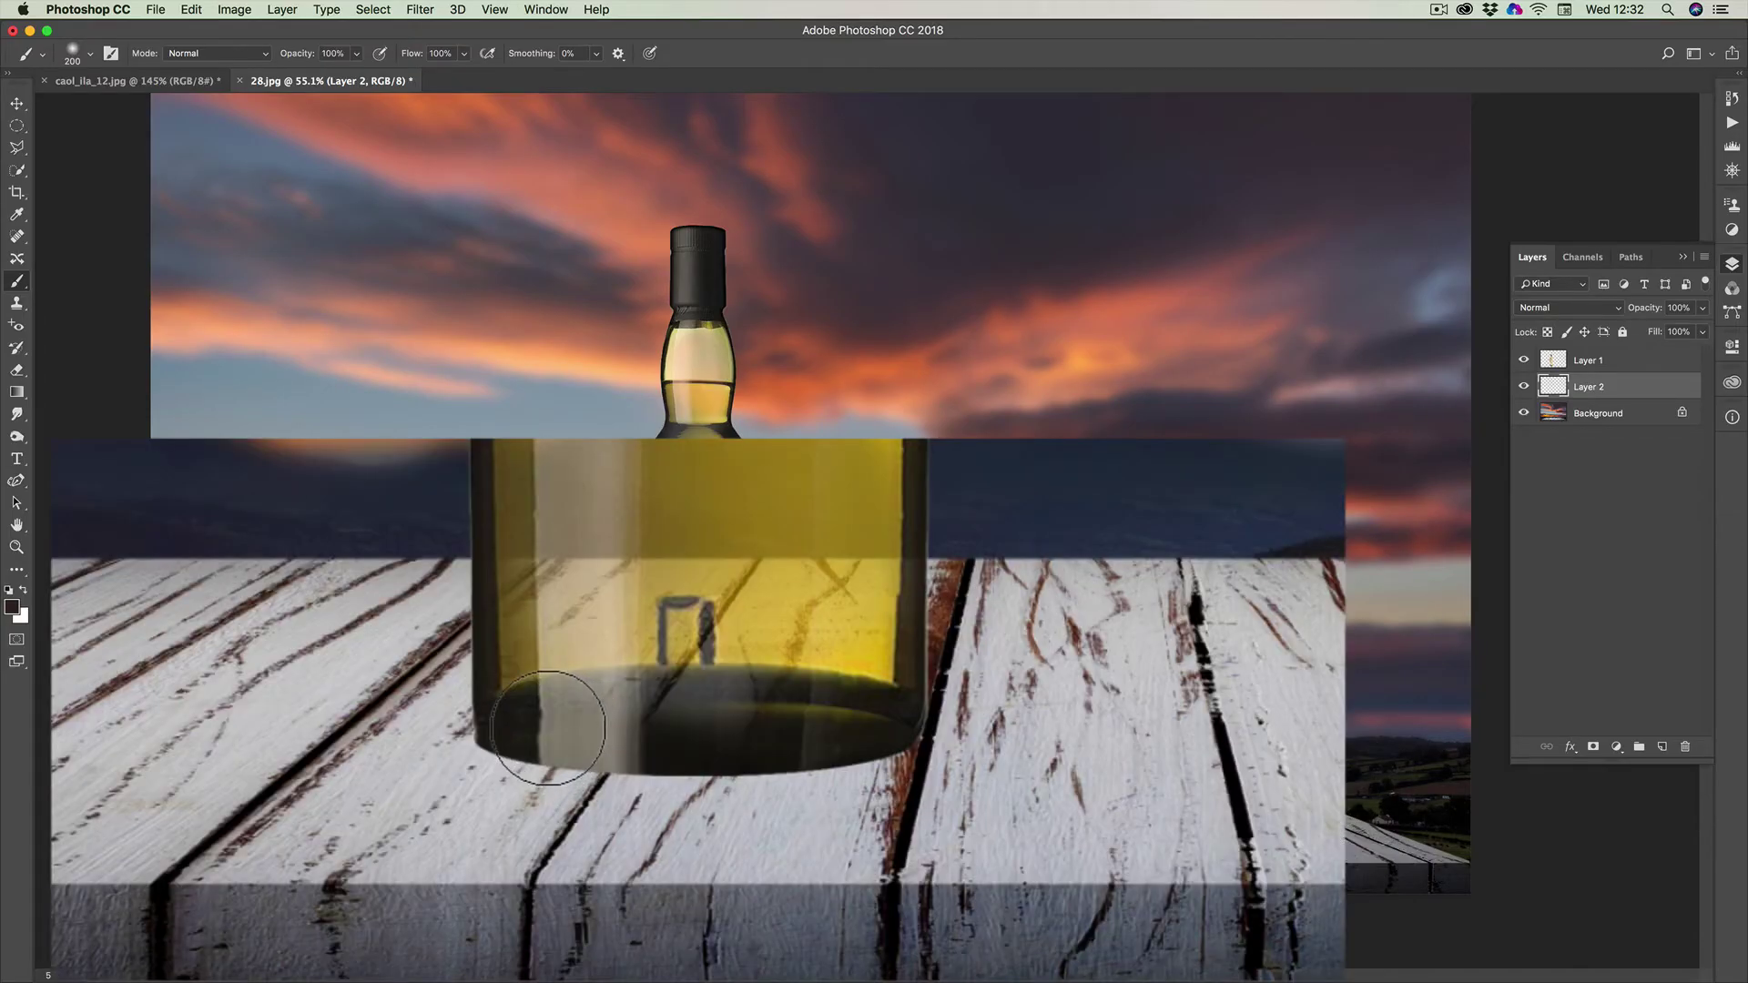
{"action": "key", "text": "bracketleft"}
{"action": "key", "text": "bracketleft"}
{"action": "key", "text": "bracketleft"}
{"action": "key", "text": "bracketleft"}
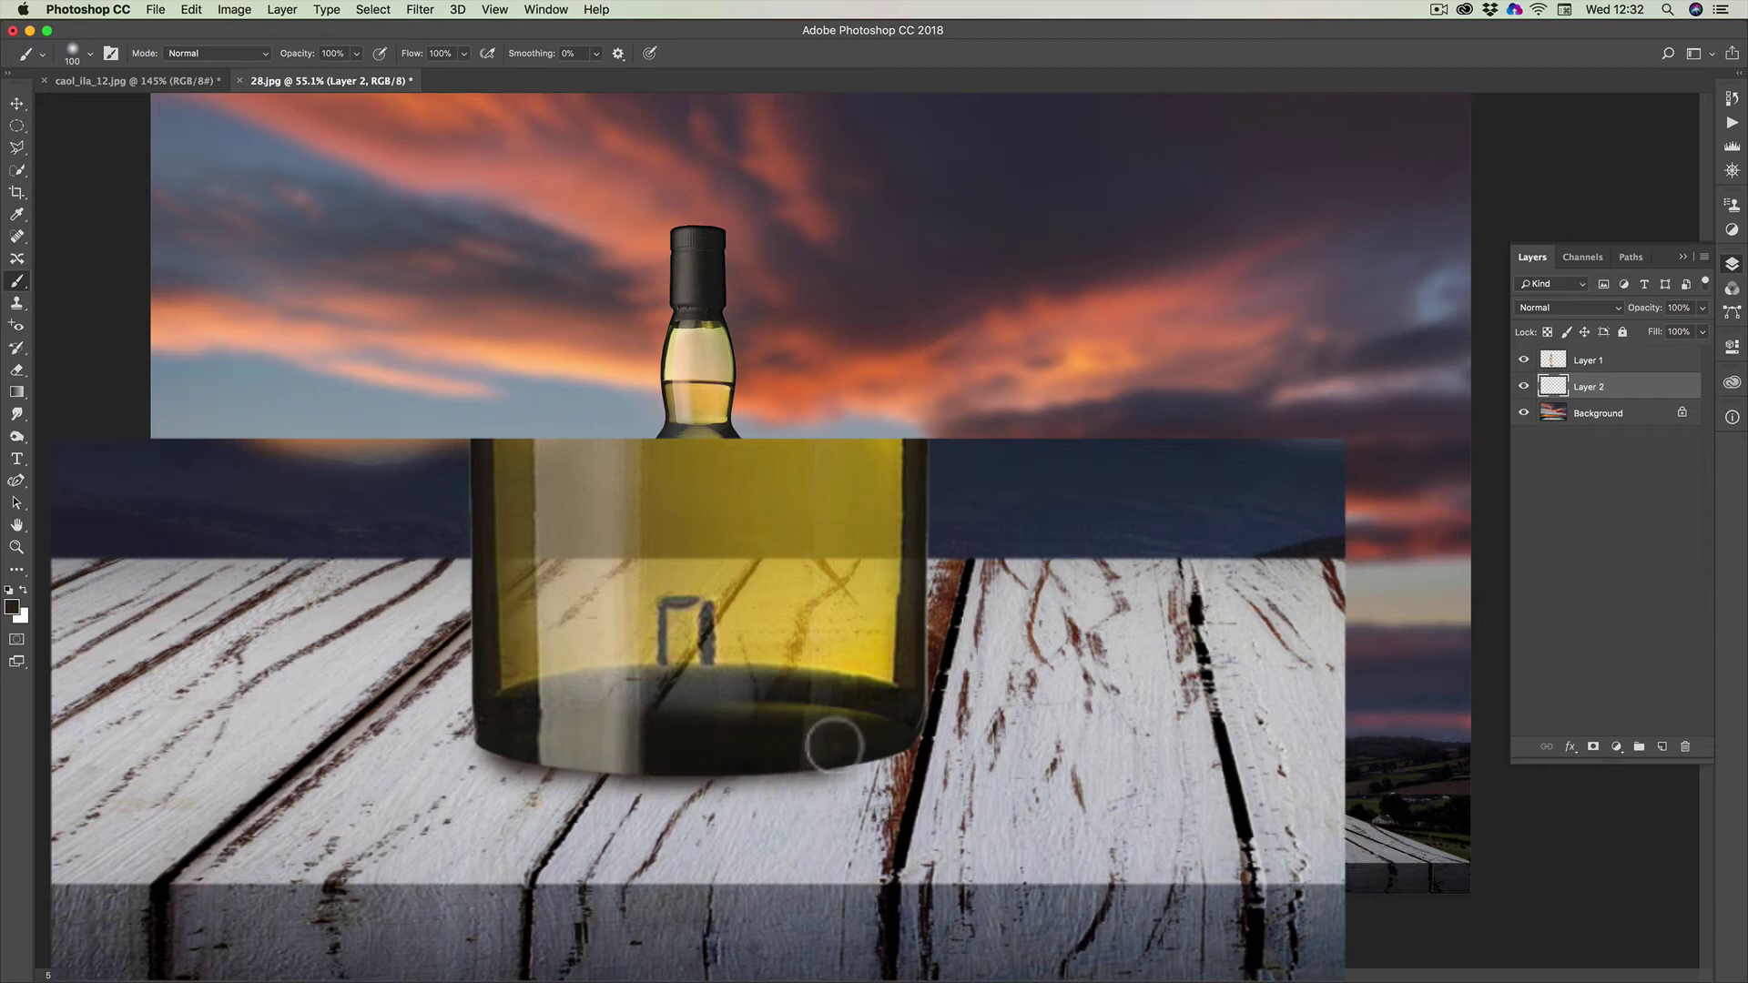
{"action": "mouse_move", "coordinate": [878, 737]}
{"action": "left_mouse_down"}
{"action": "mouse_move", "coordinate": [676, 762]}
{"action": "mouse_move", "coordinate": [513, 742]}
{"action": "mouse_move", "coordinate": [669, 767]}
{"action": "mouse_move", "coordinate": [872, 749]}
{"action": "mouse_move", "coordinate": [684, 773]}
{"action": "mouse_move", "coordinate": [515, 753]}
{"action": "left_mouse_up"}
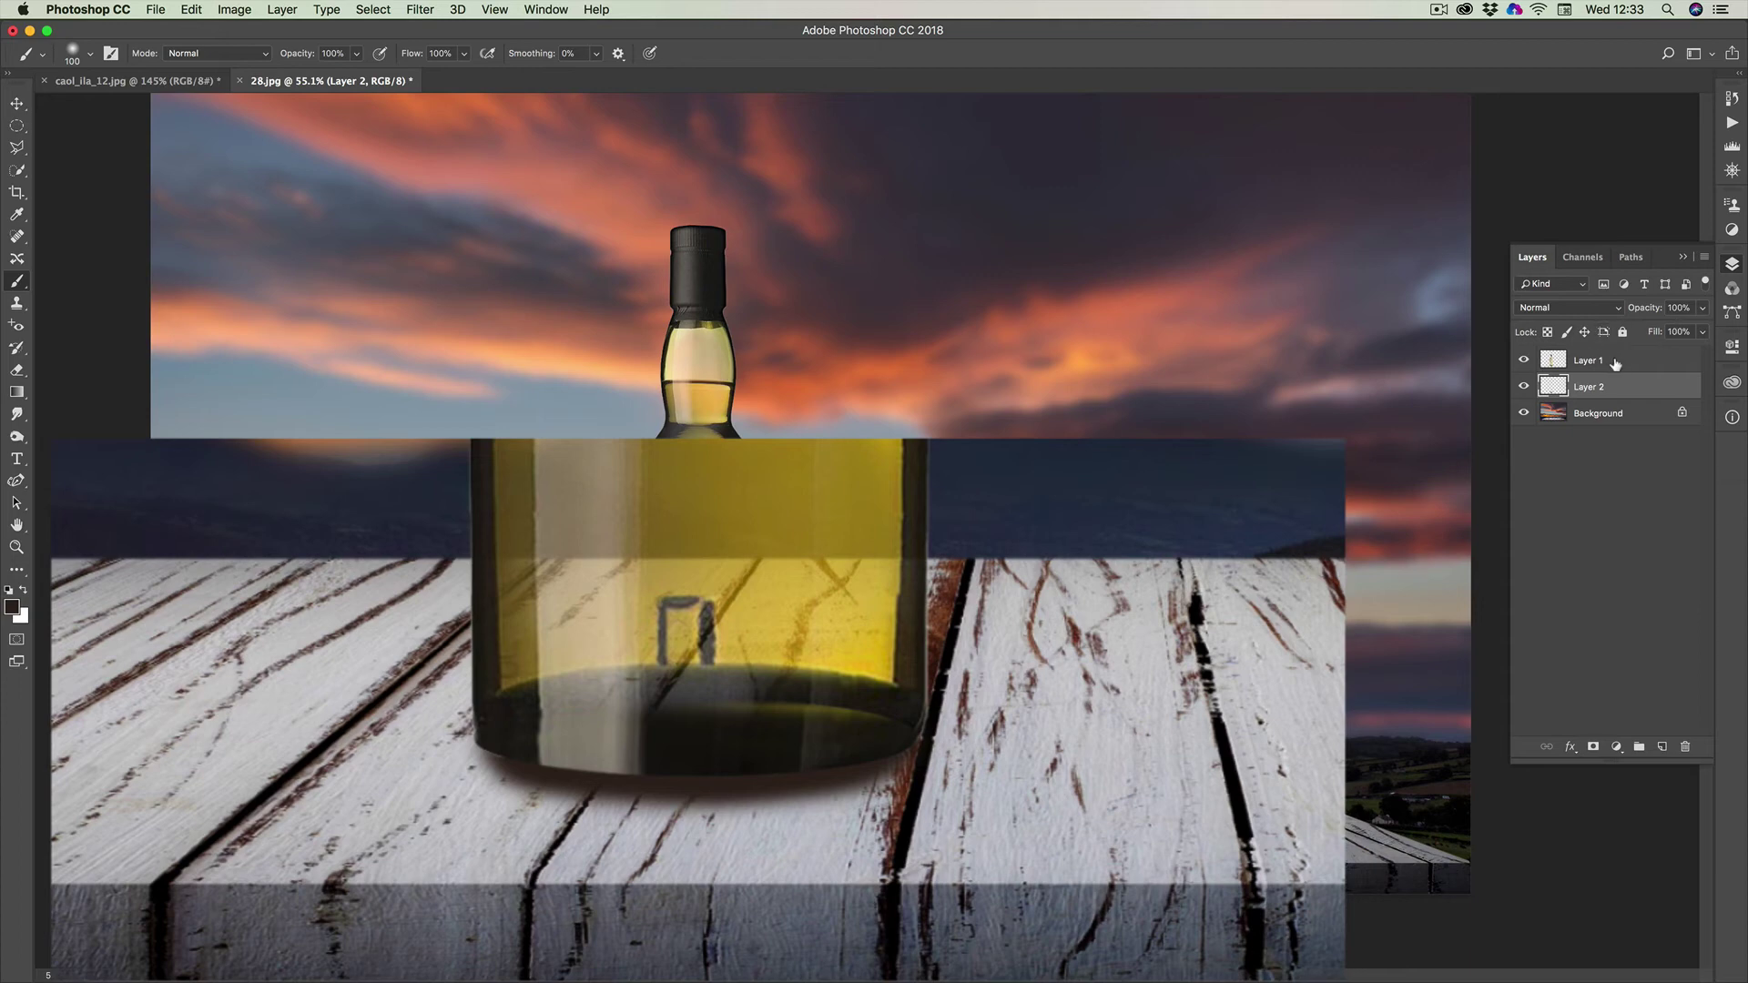
Duplicate the shadow layer as Layer 2 copy and set the duplicate's blend mode to Soft Light
{"action": "right_click", "coordinate": [1634, 392]}
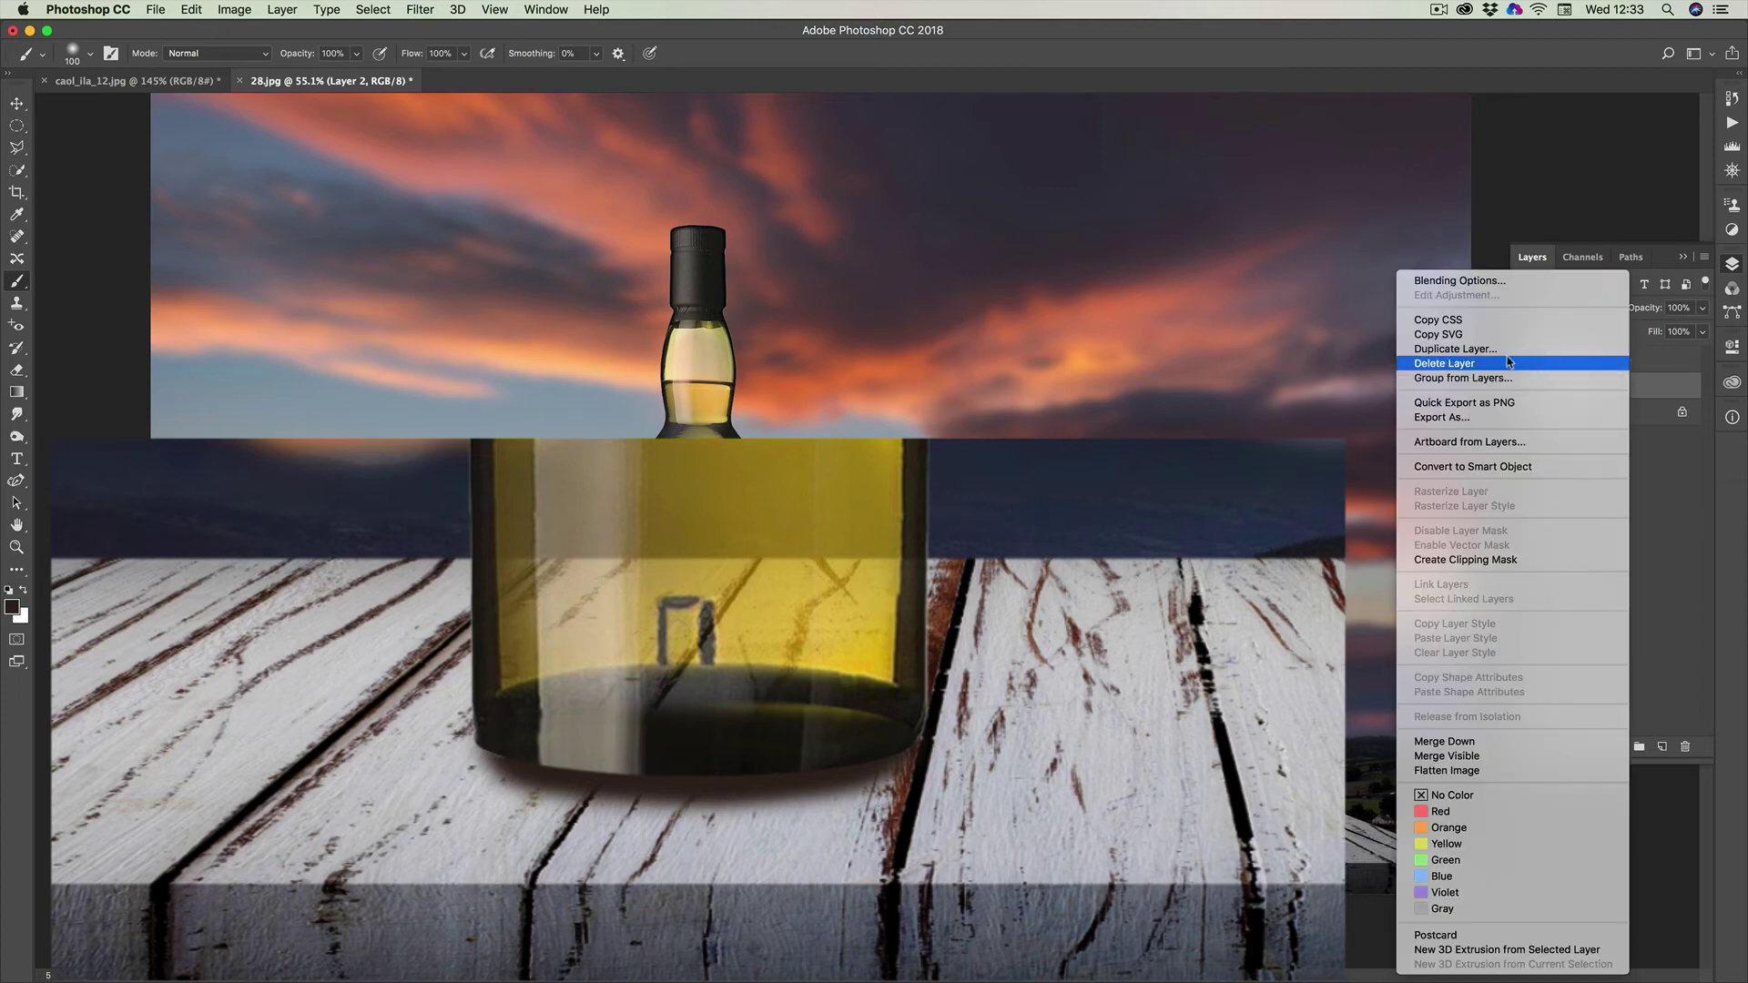
{"action": "left_click", "coordinate": [1475, 348]}
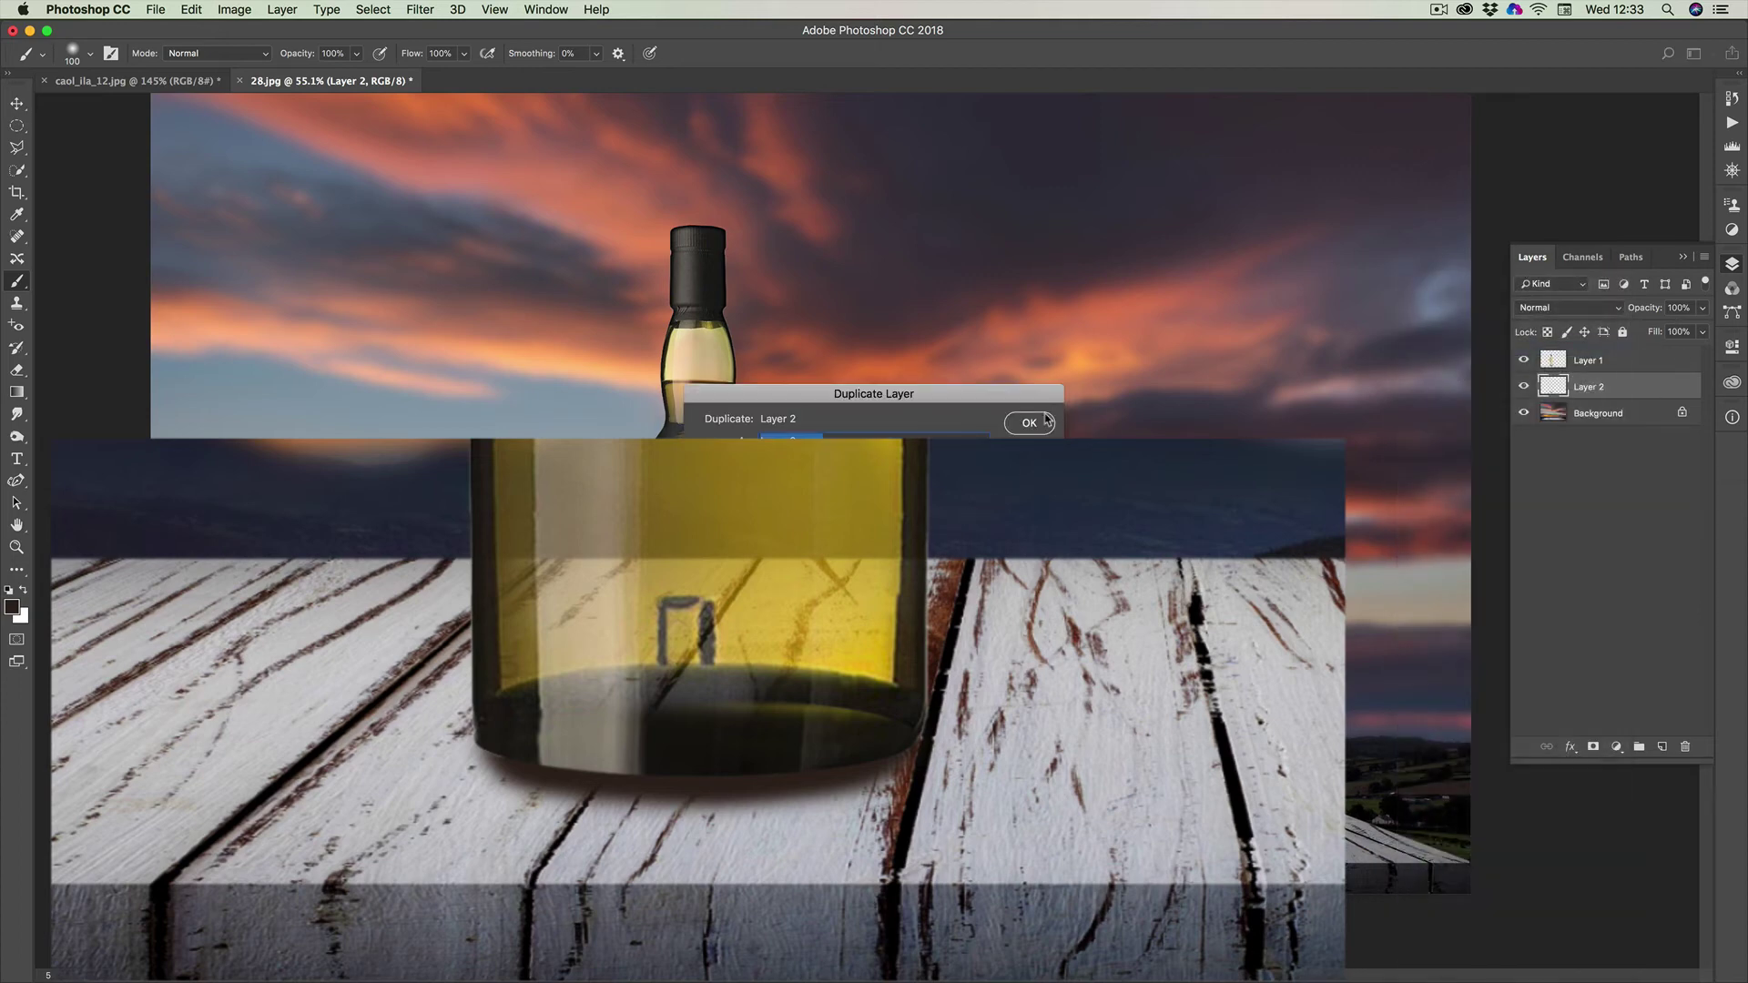
{"action": "left_click", "coordinate": [1039, 422]}
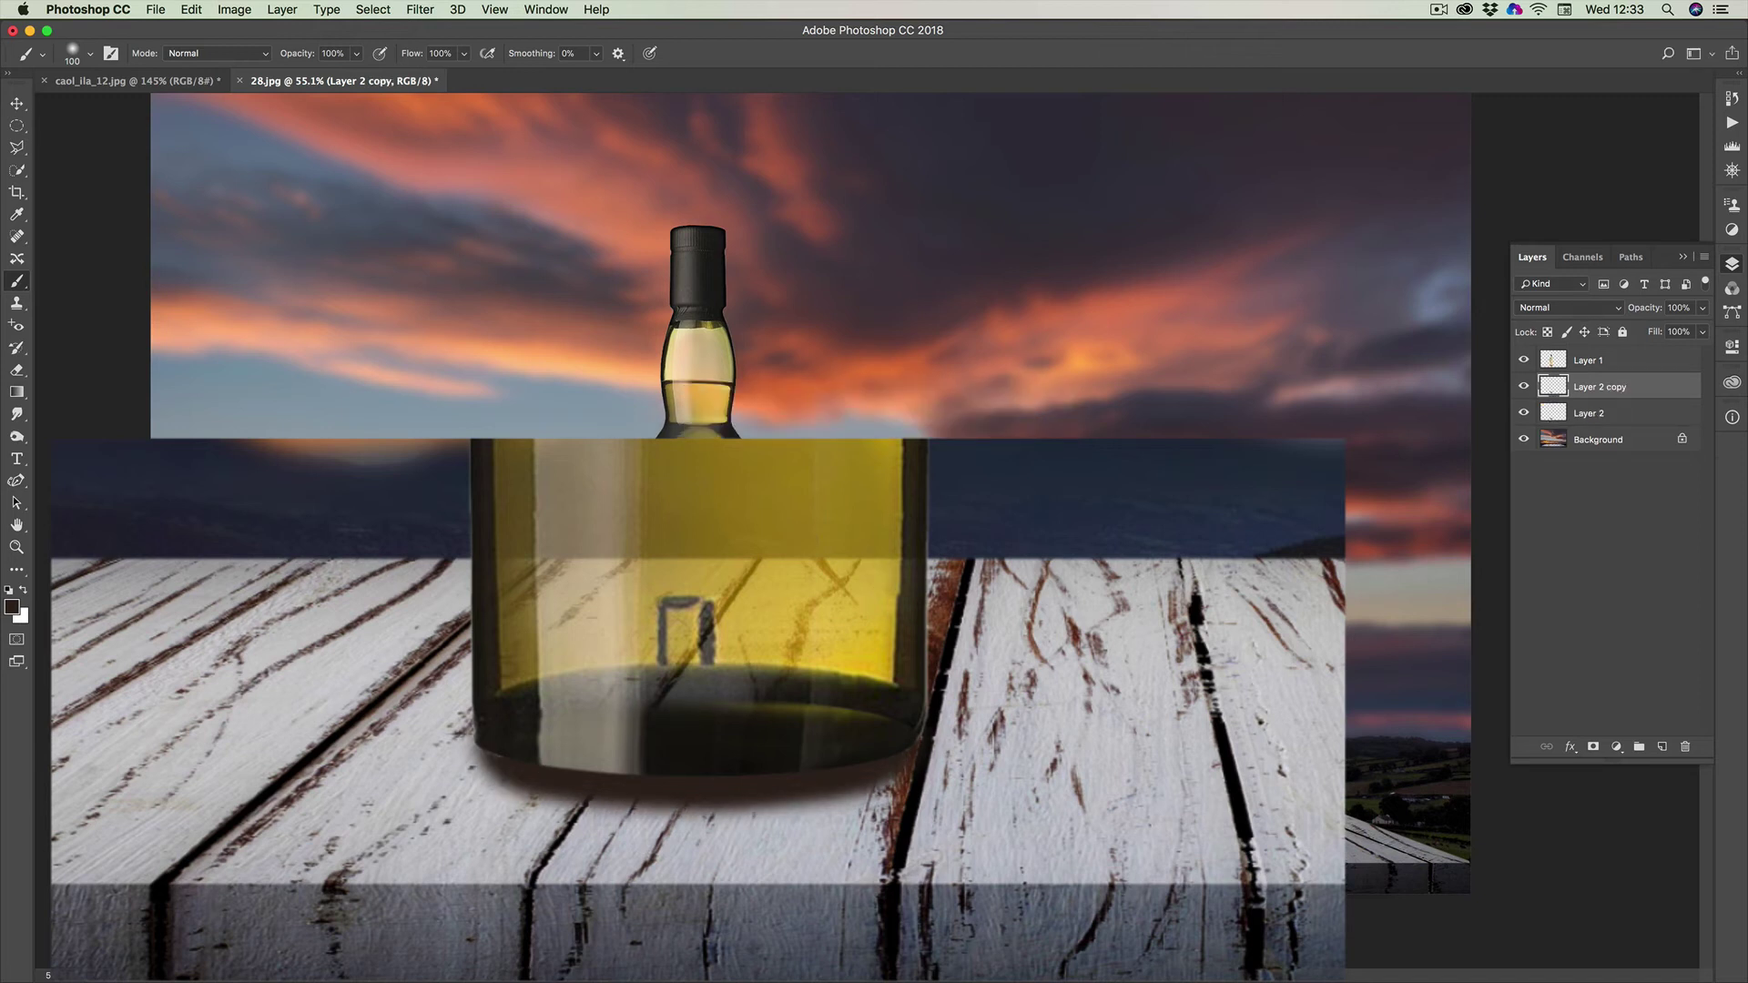
{"action": "key", "text": "v"}
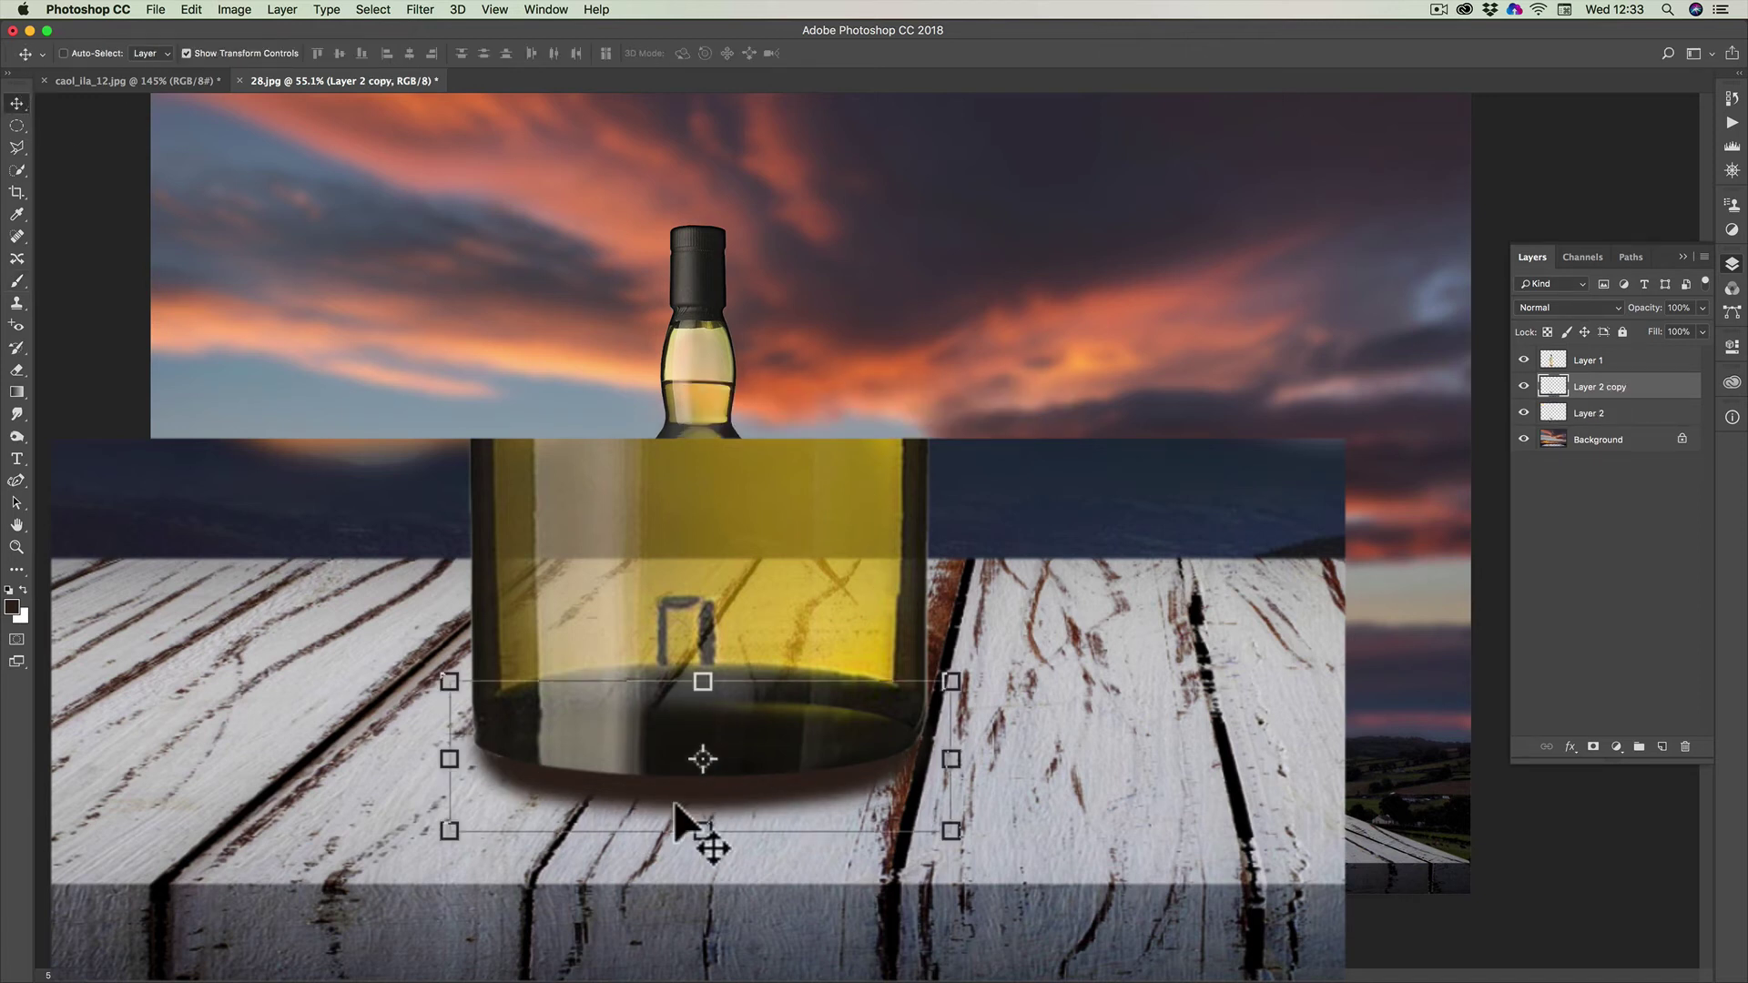
{"action": "mouse_move", "coordinate": [698, 829]}
{"action": "left_mouse_down"}
{"action": "mouse_move", "coordinate": [690, 852]}
{"action": "mouse_move", "coordinate": [692, 836]}
{"action": "left_mouse_up"}
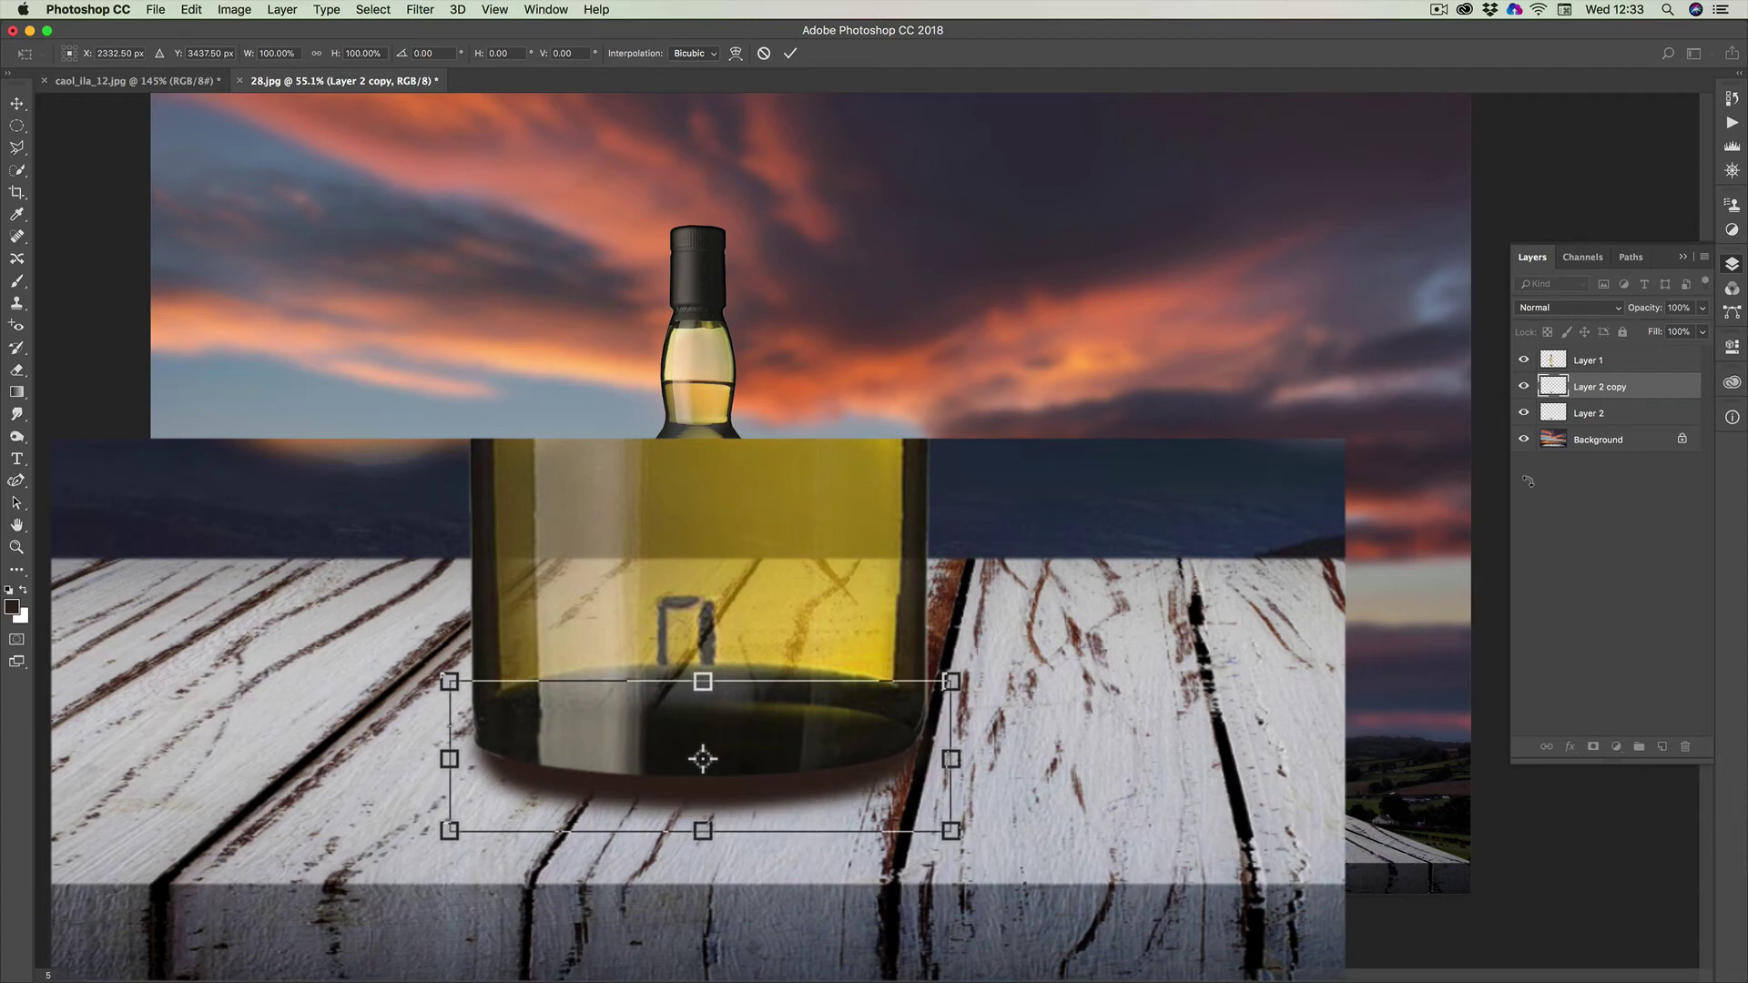
{"action": "left_click", "coordinate": [1553, 309]}
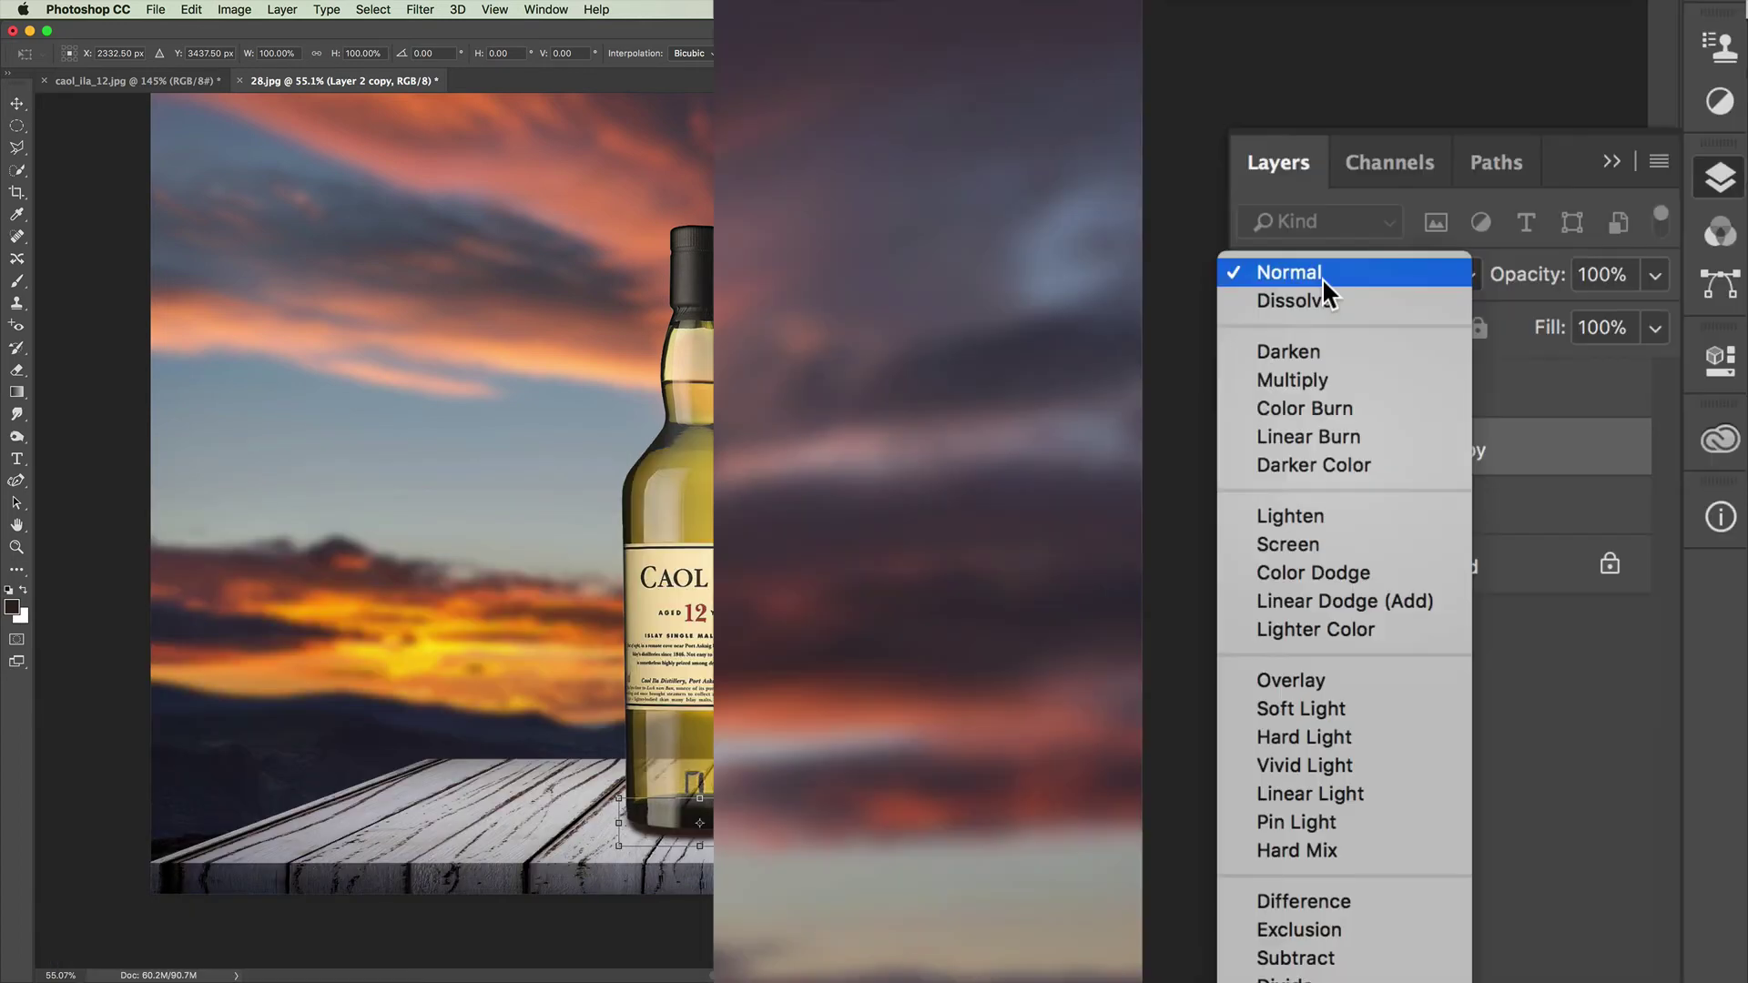
{"action": "left_click", "coordinate": [1322, 277]}
{"action": "left_click", "coordinate": [1341, 271]}
{"action": "left_click", "coordinate": [1318, 706]}
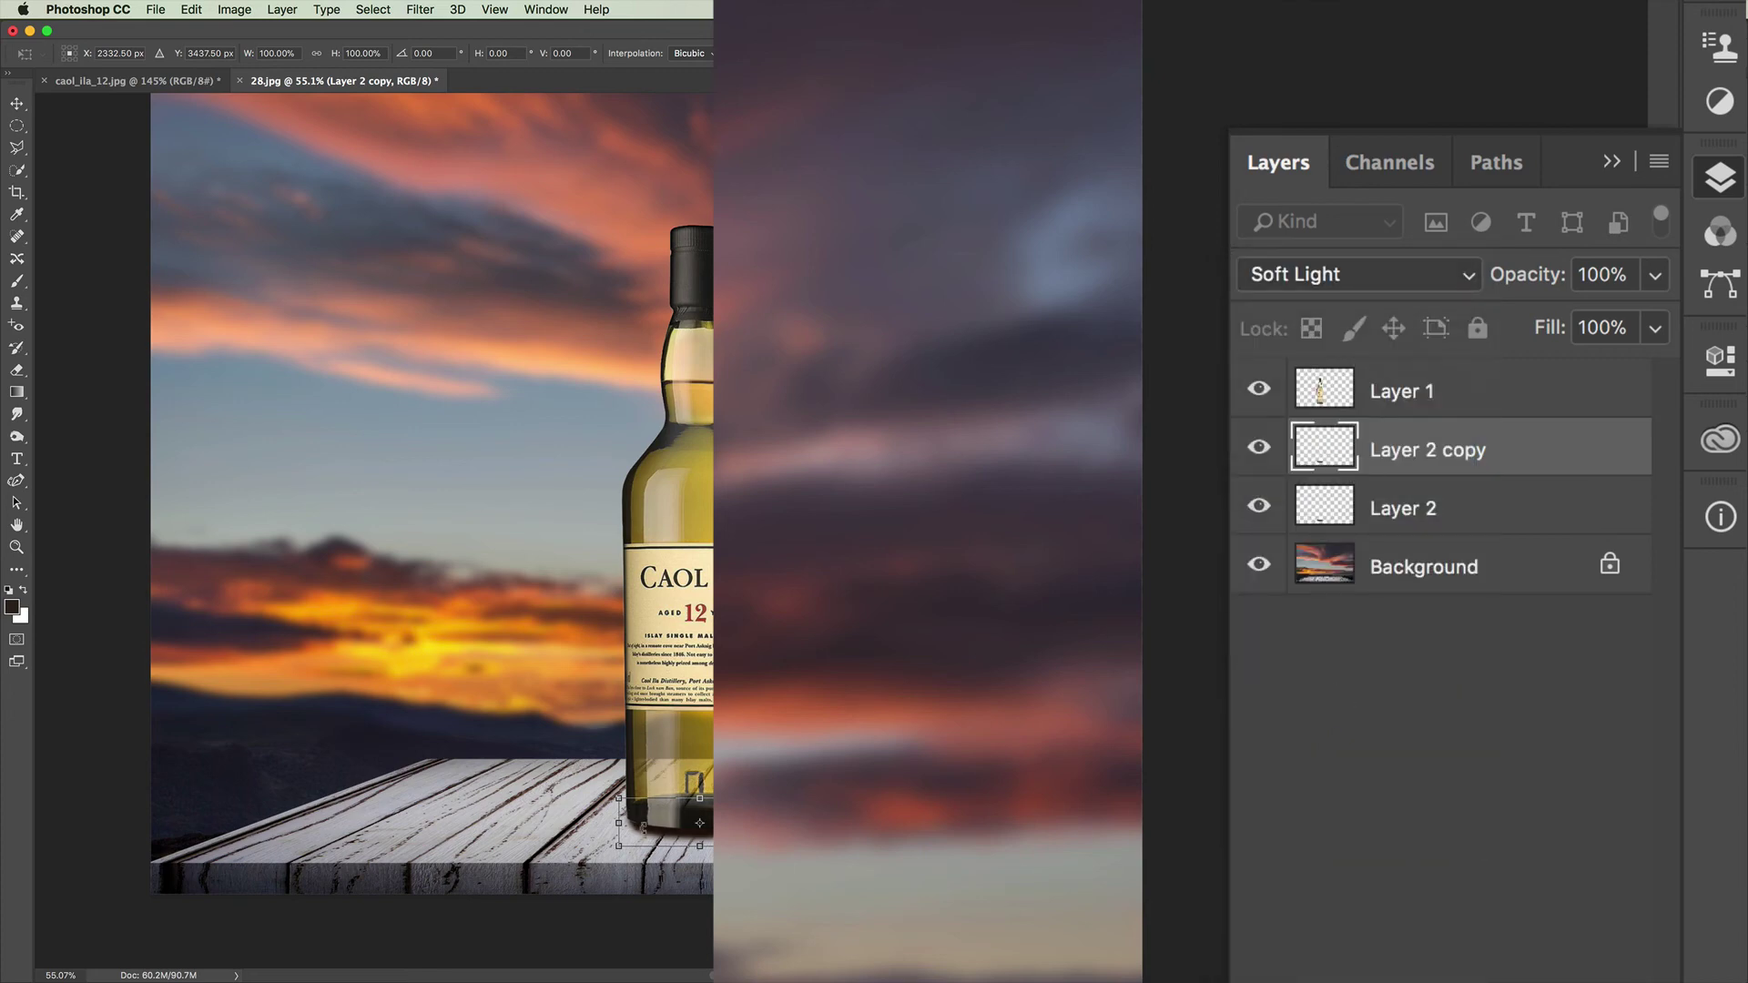
Stretch the duplicate shadow downward to 127.75% height and apply the transformation
{"action": "left_click_drag", "start_coordinate": [699, 846], "coordinate": [698, 855]}
{"action": "left_click_drag", "start_coordinate": [707, 732], "coordinate": [708, 750]}
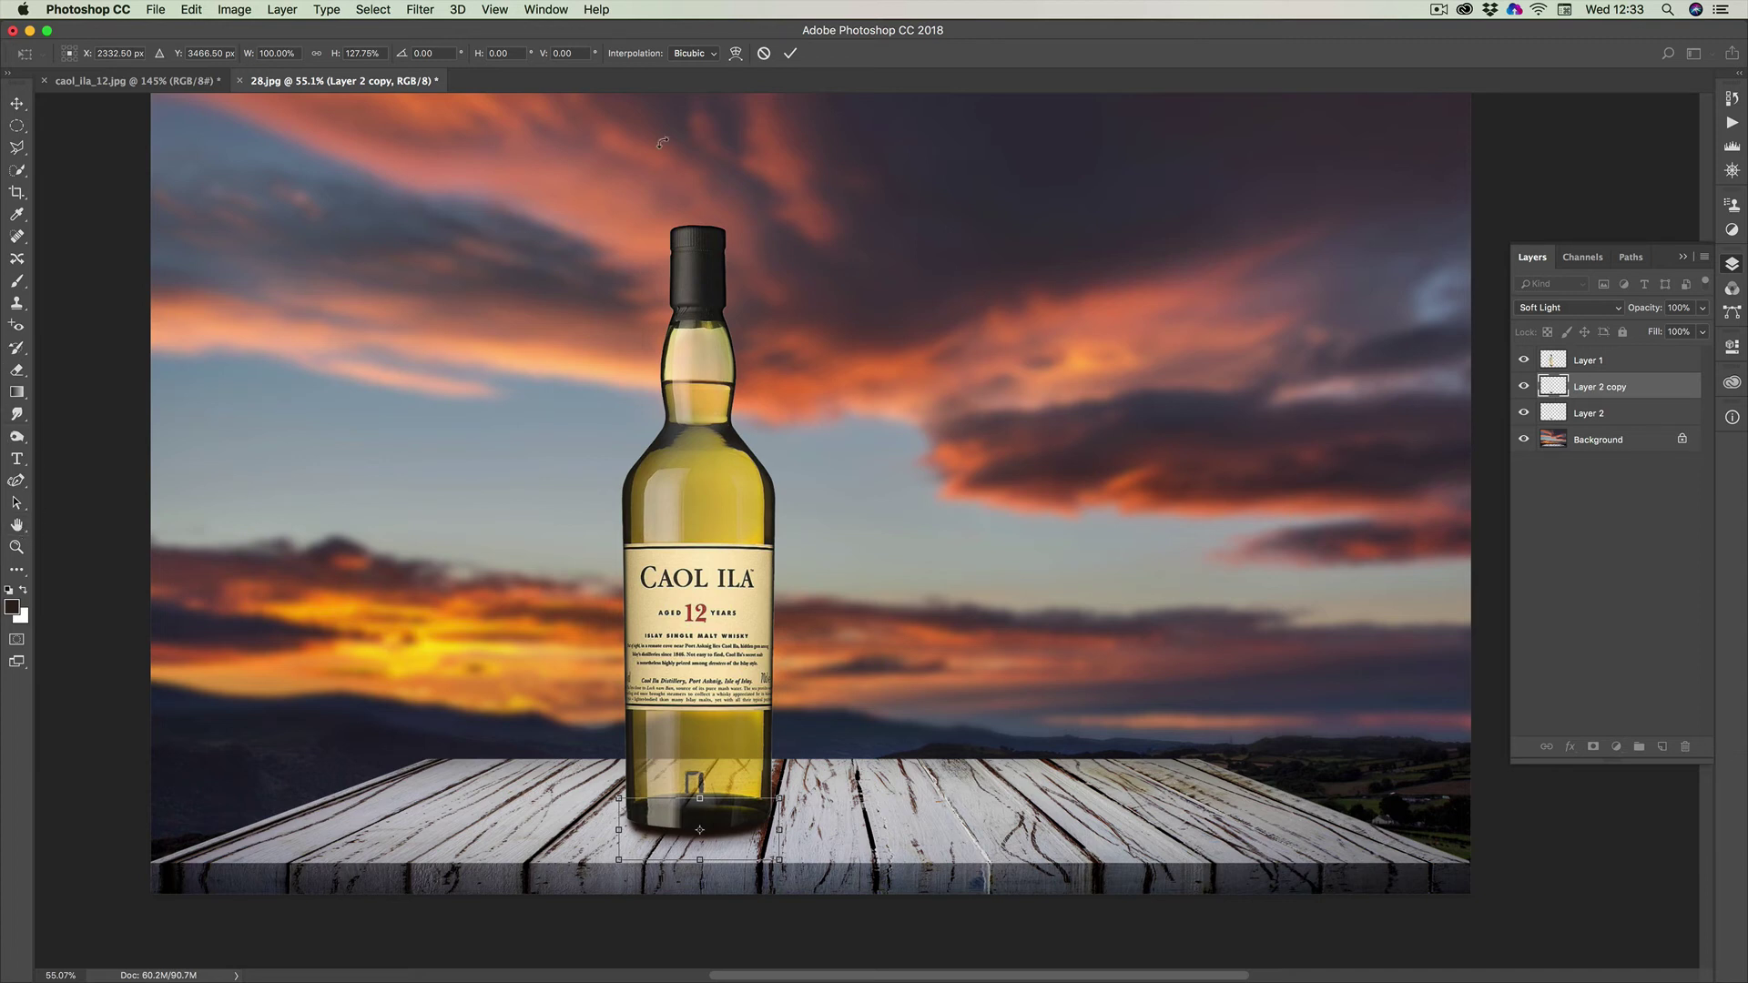
{"action": "left_click", "coordinate": [790, 53]}
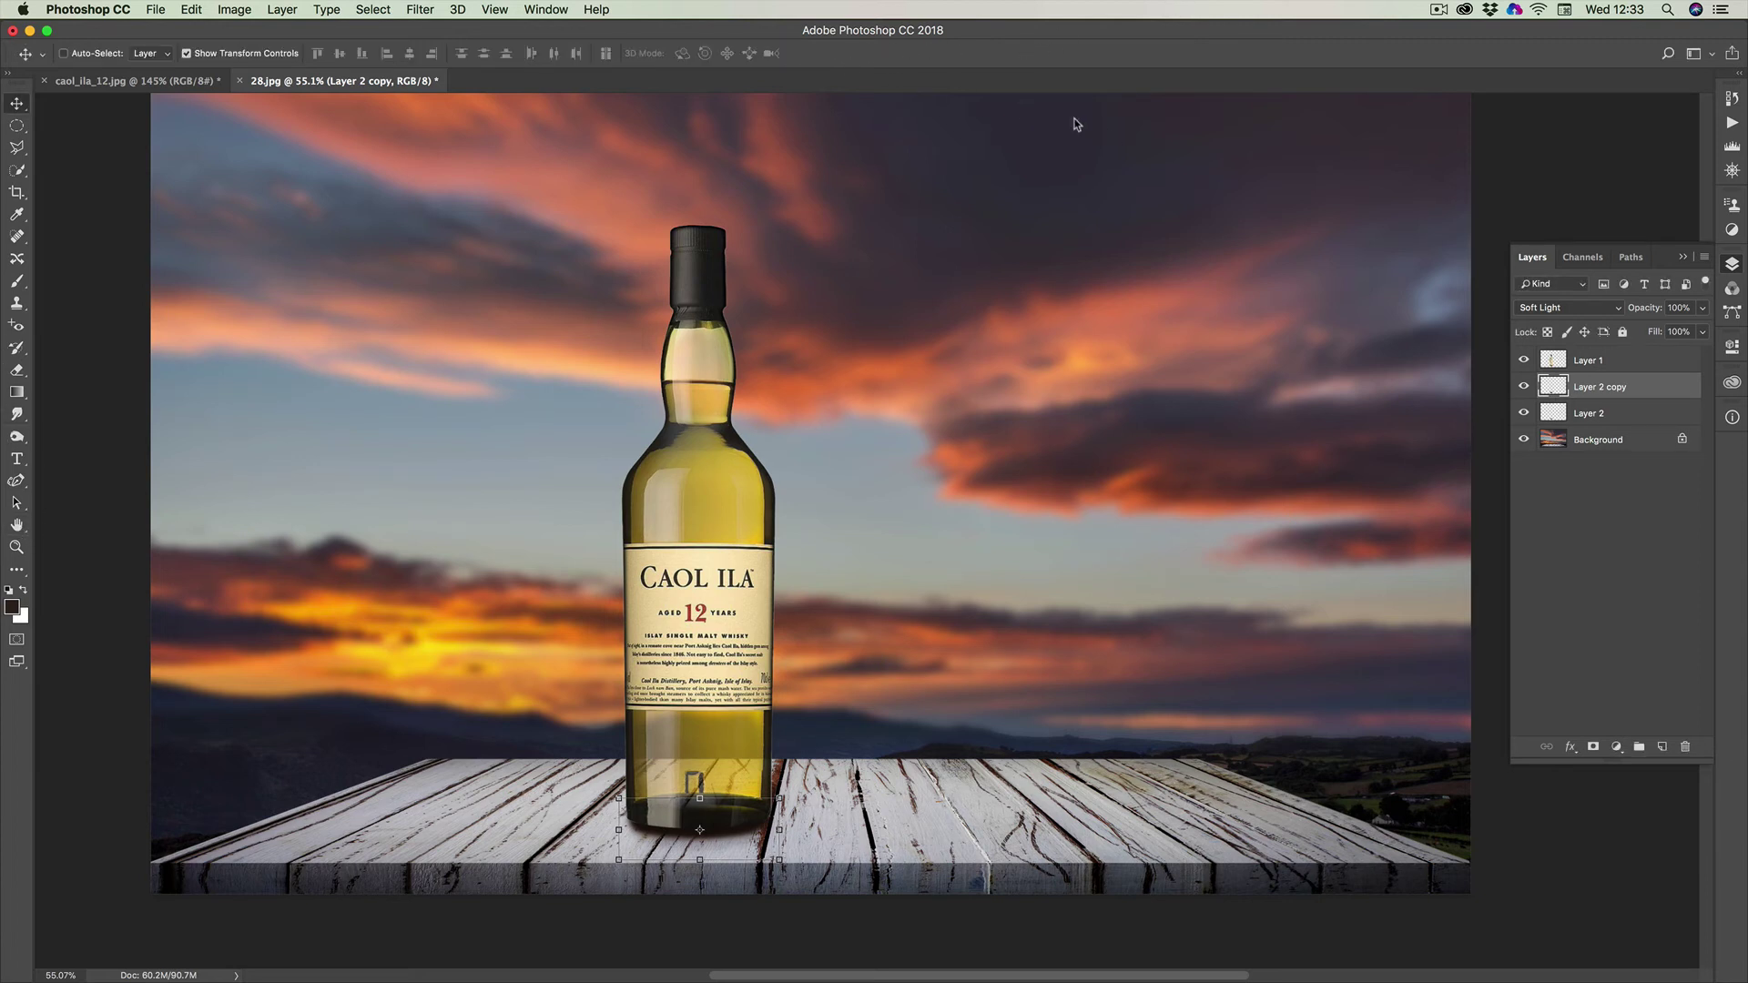
{"action": "left_click", "coordinate": [17, 526]}
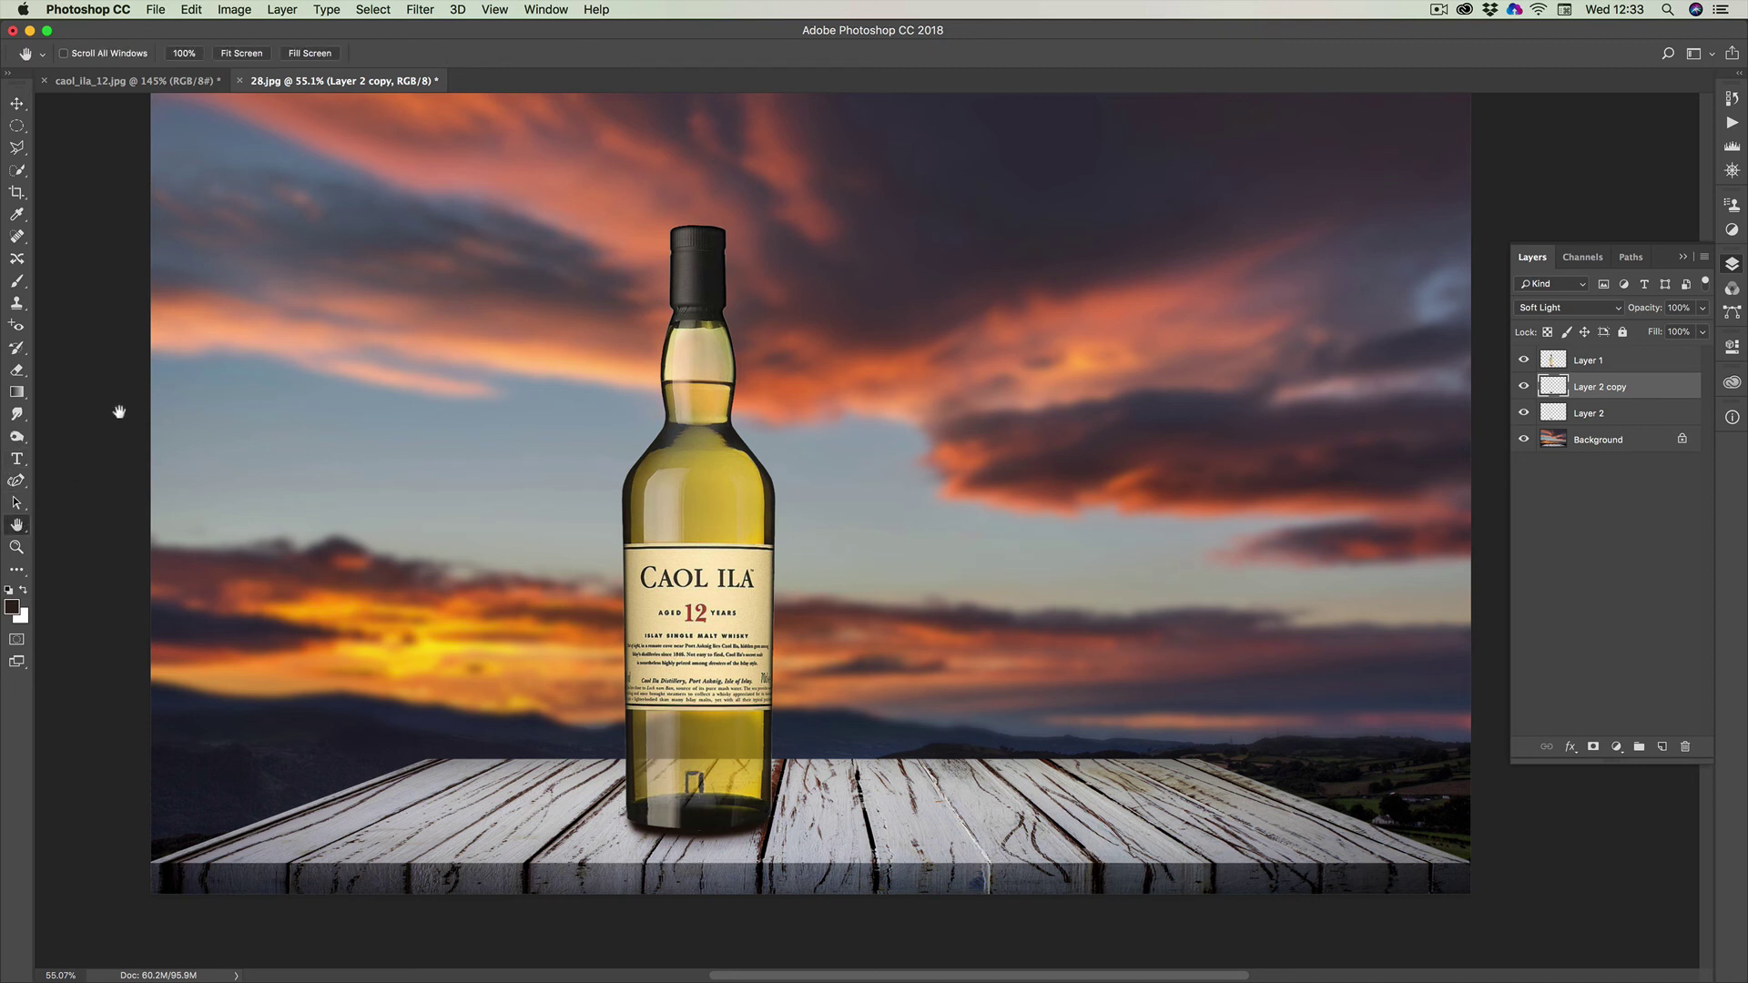